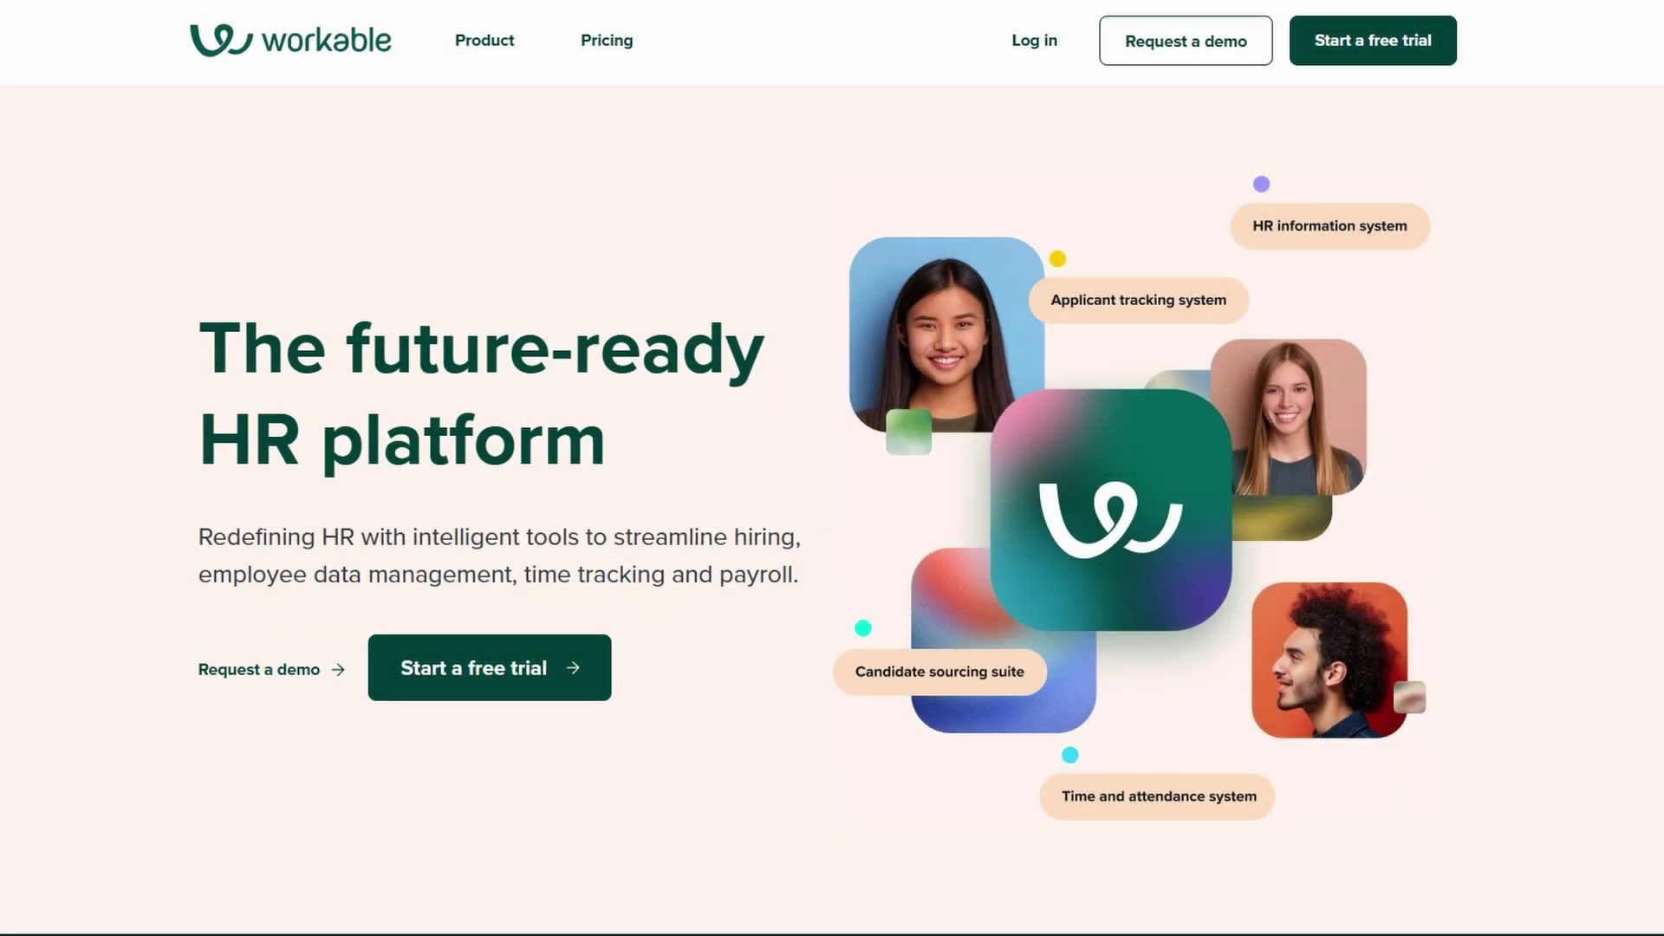
Scroll the Workable homepage down to the 'A complete talent sourcing solution' section.
scroll(832, 520, "down", 1)
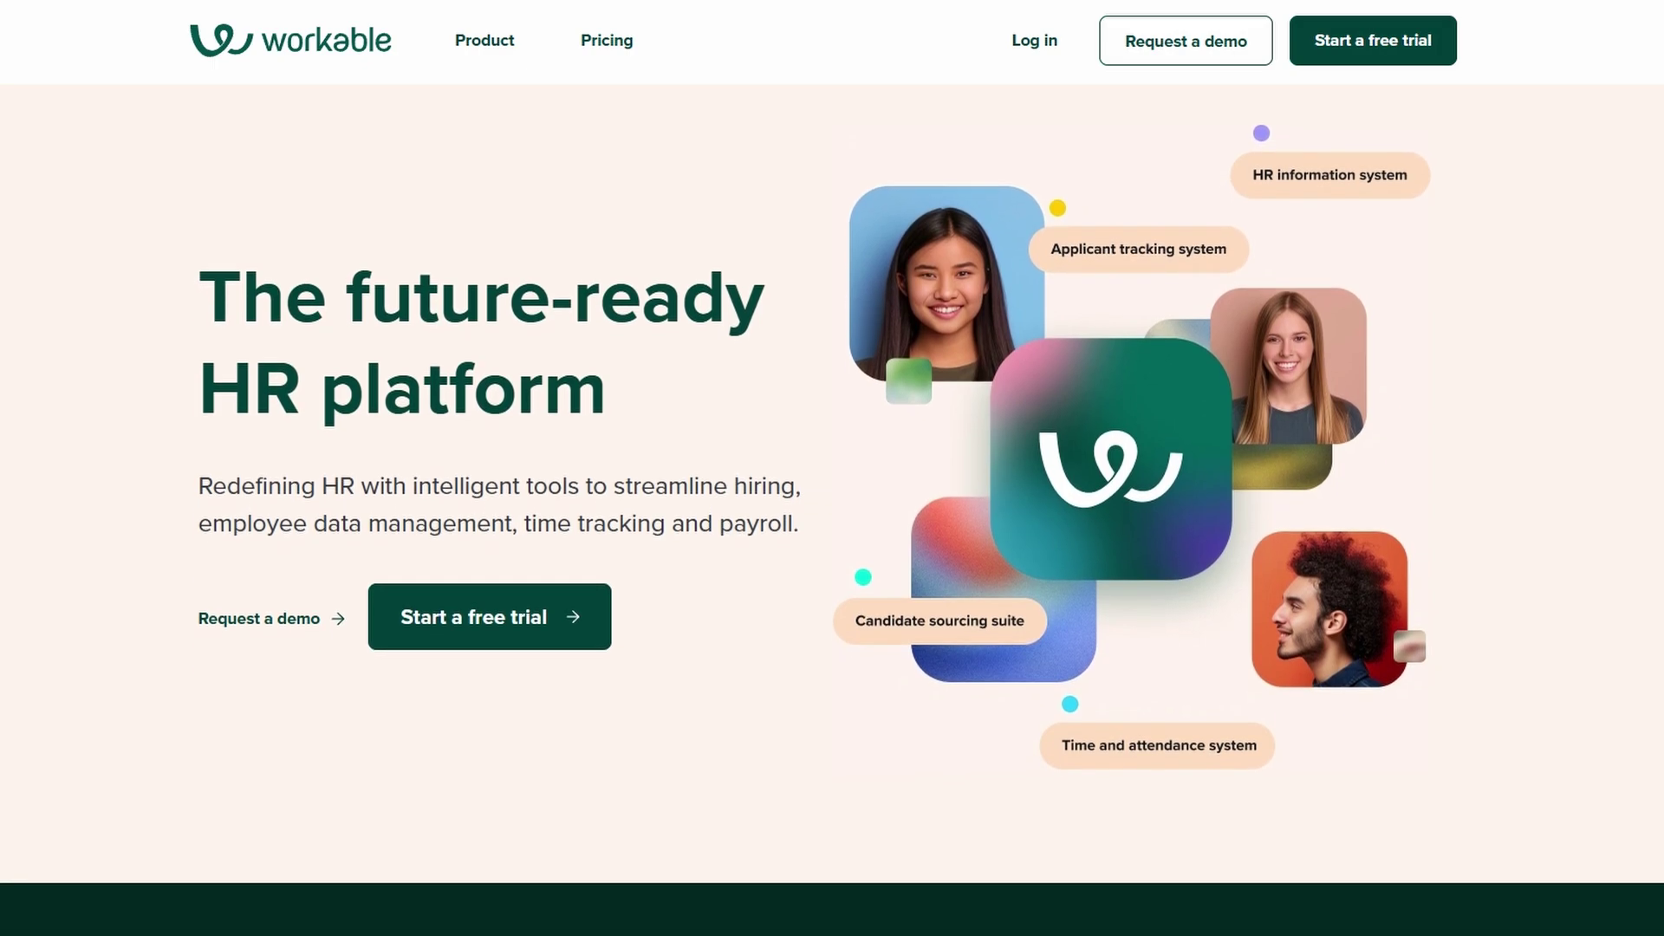
scroll(832, 520, "down", 2)
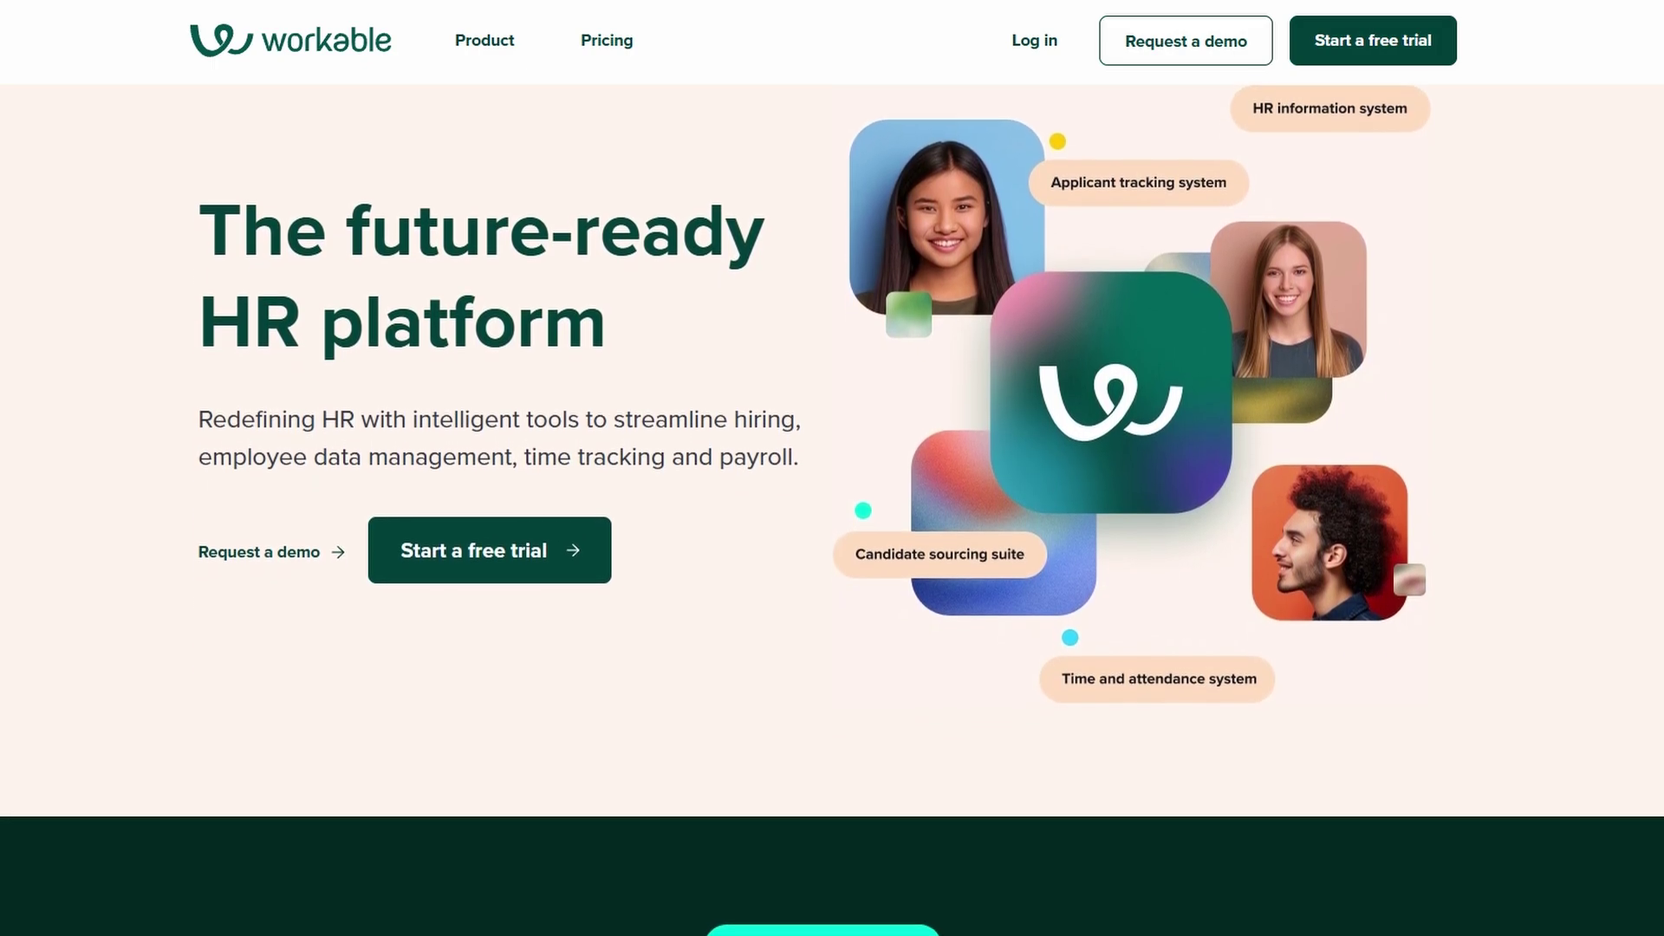
scroll(831, 520, "down", 2)
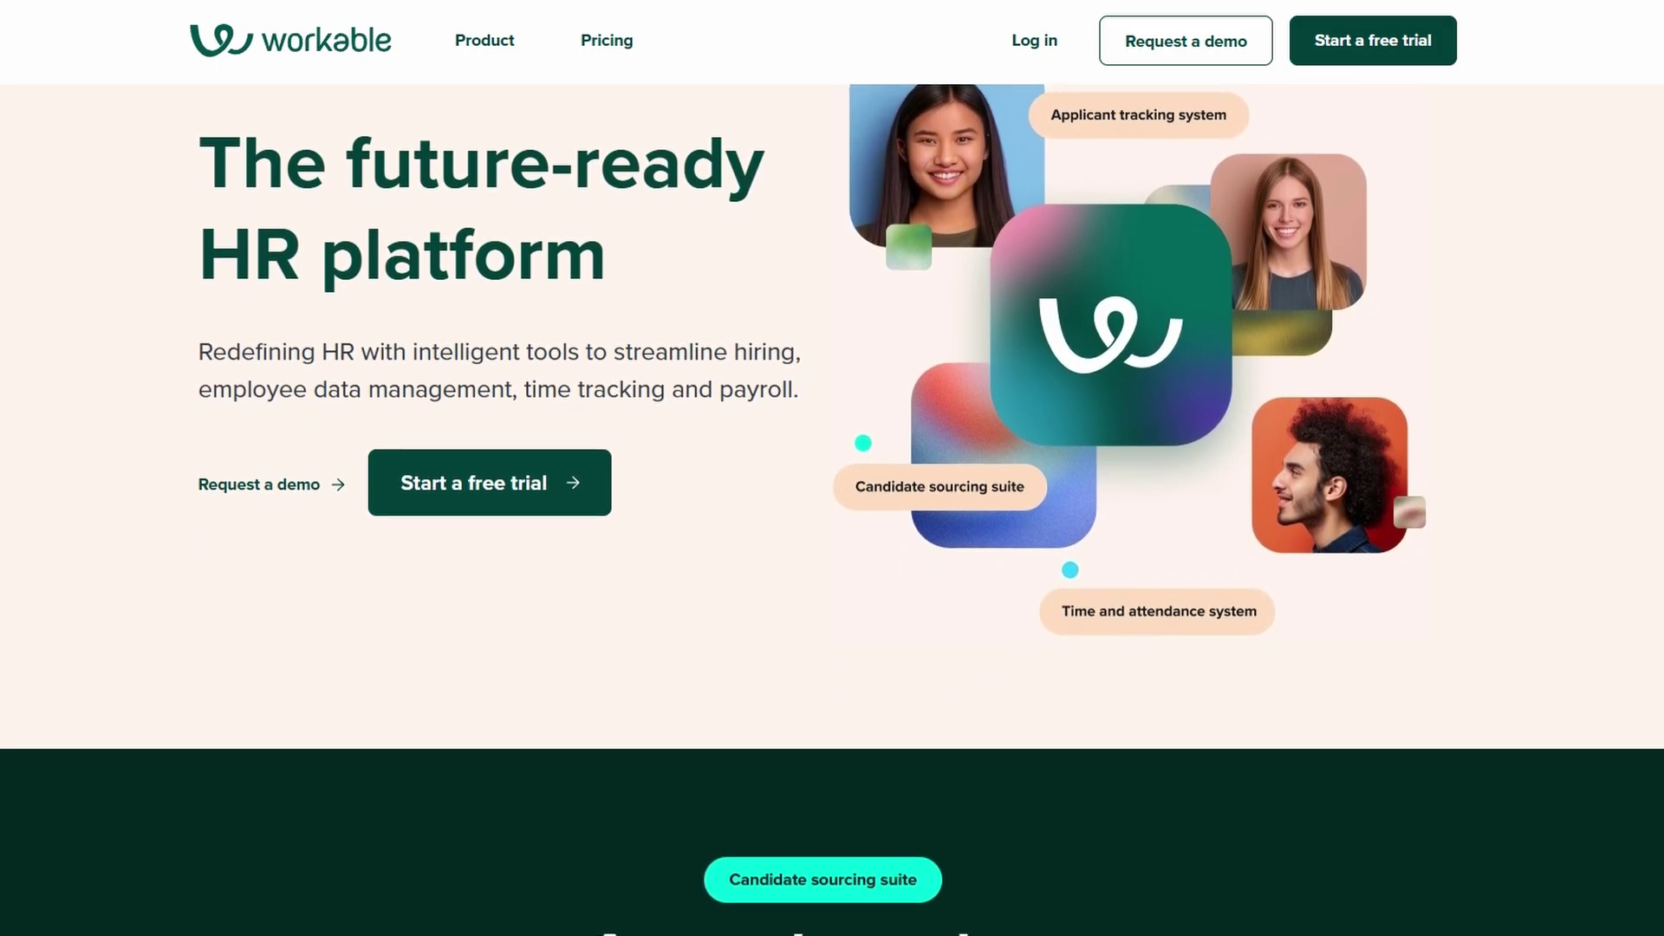
scroll(832, 520, "down", 2)
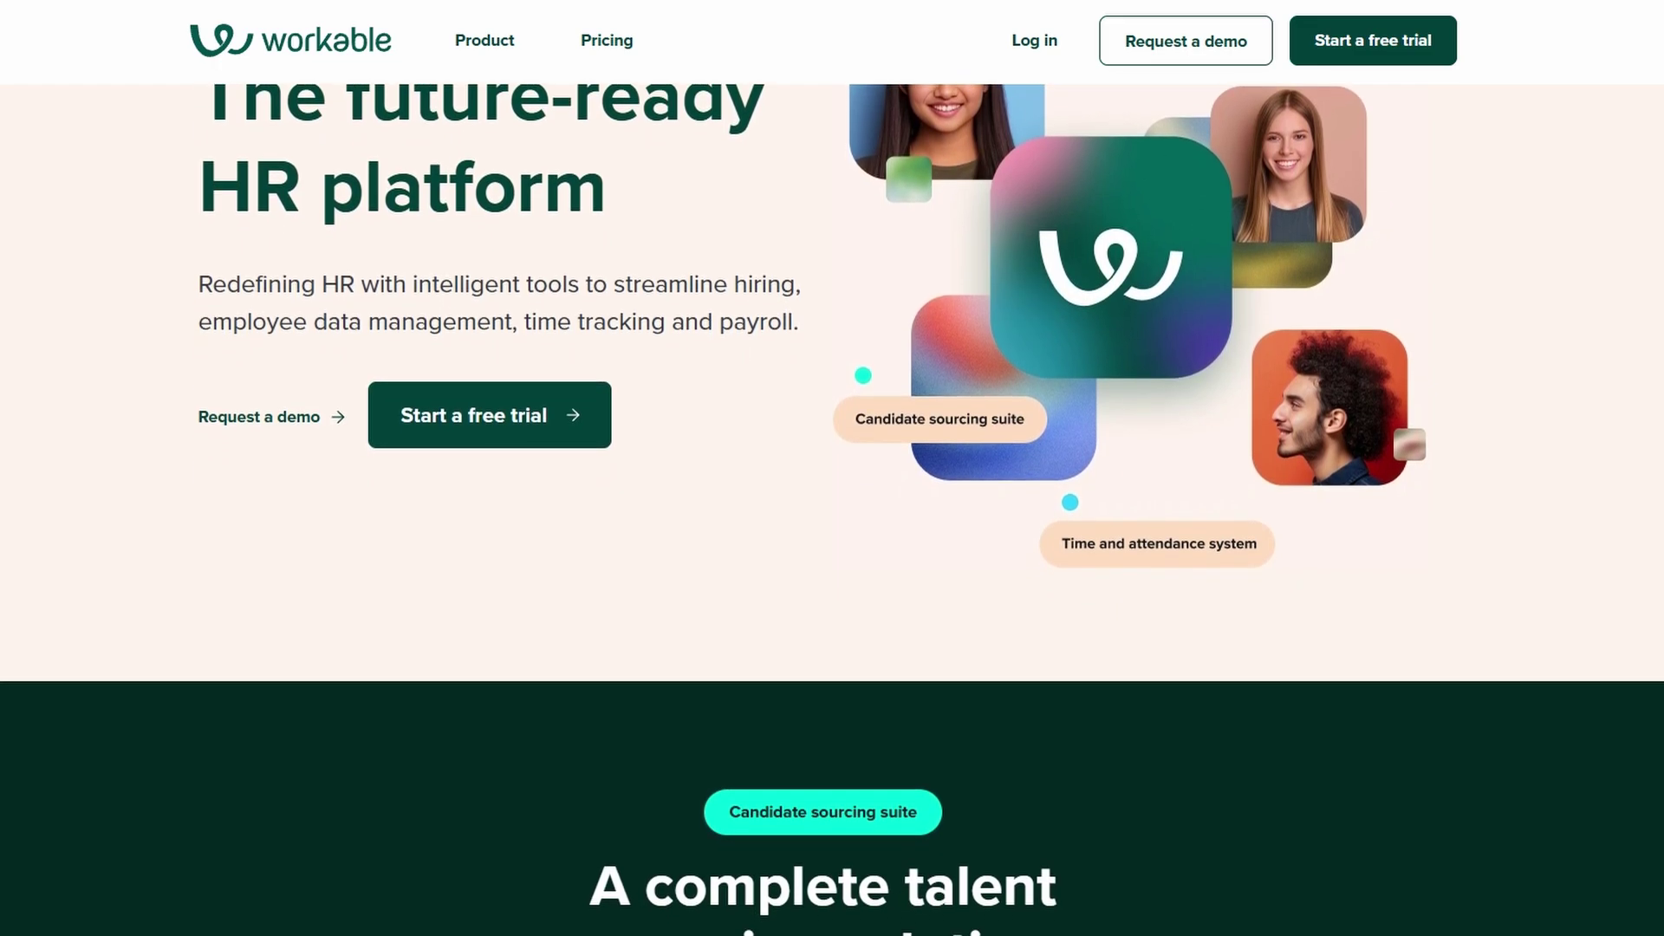
scroll(832, 520, "down", 2)
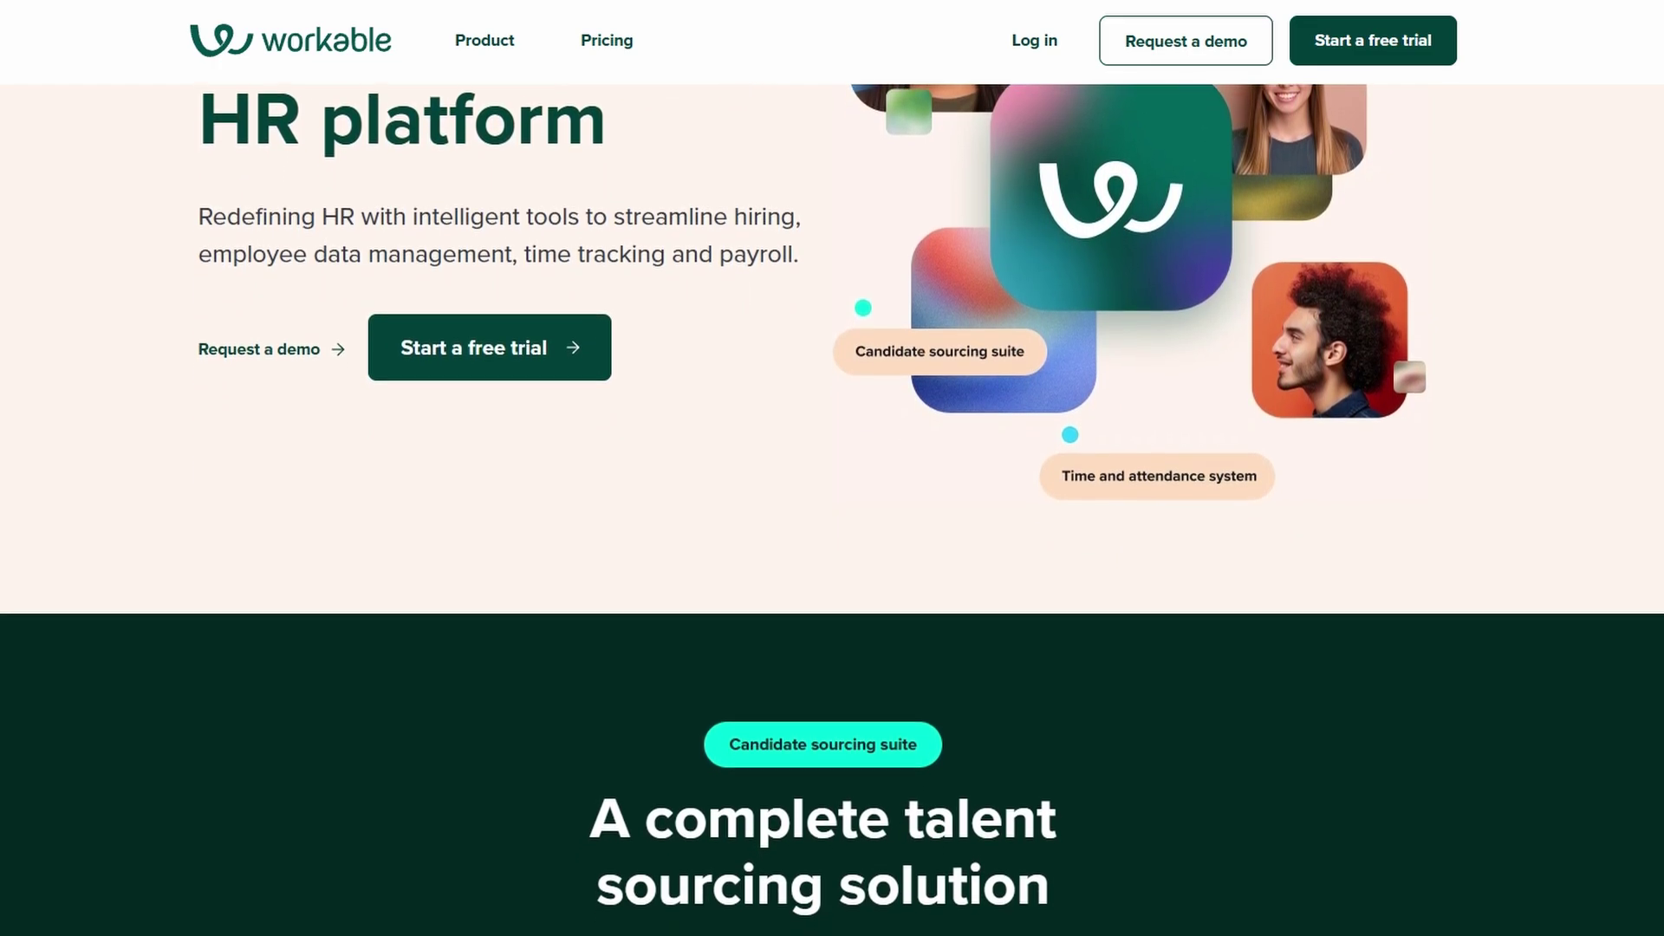
scroll(831, 520, "down", 2)
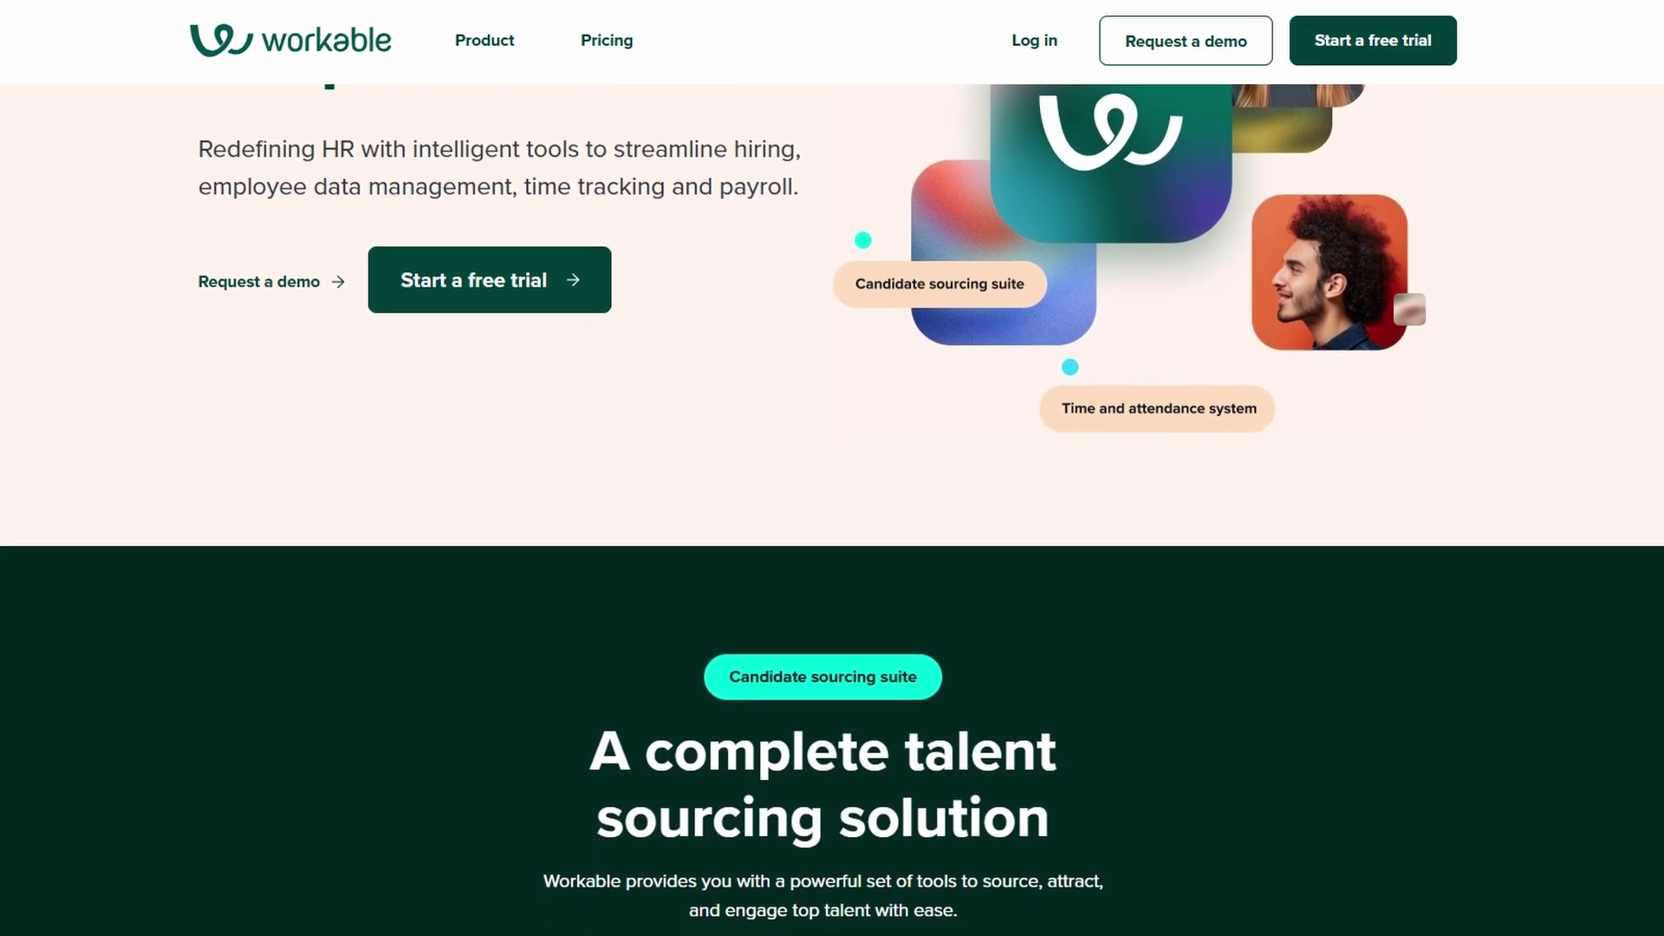
scroll(832, 520, "down", 2)
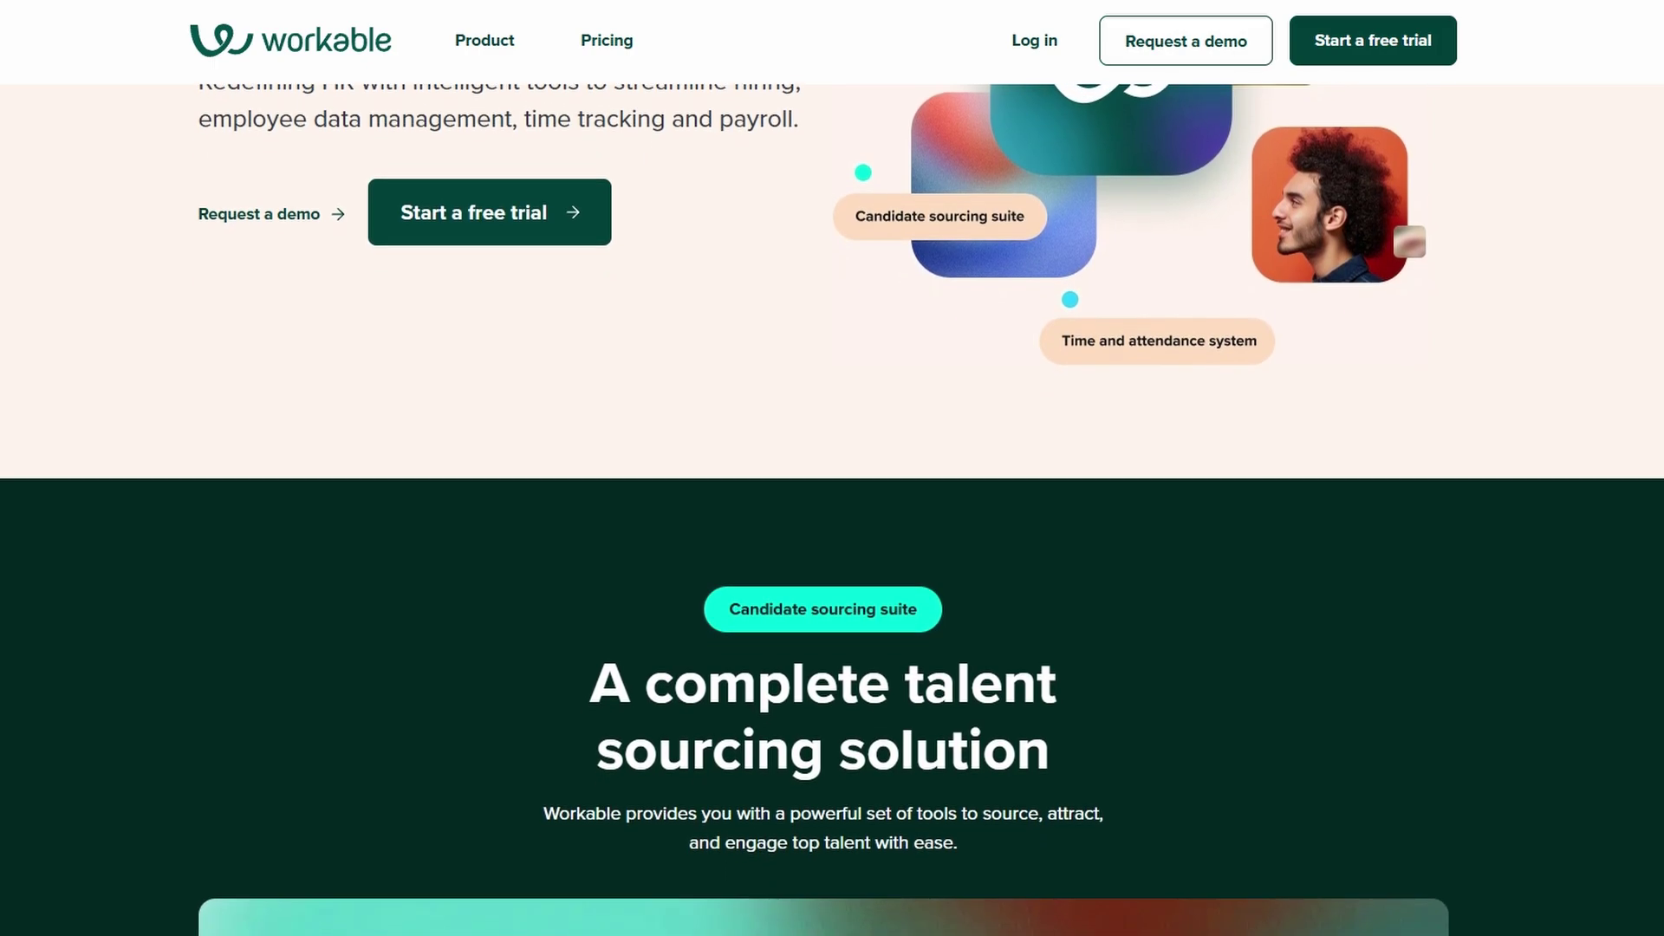
scroll(832, 489, "down", 2)
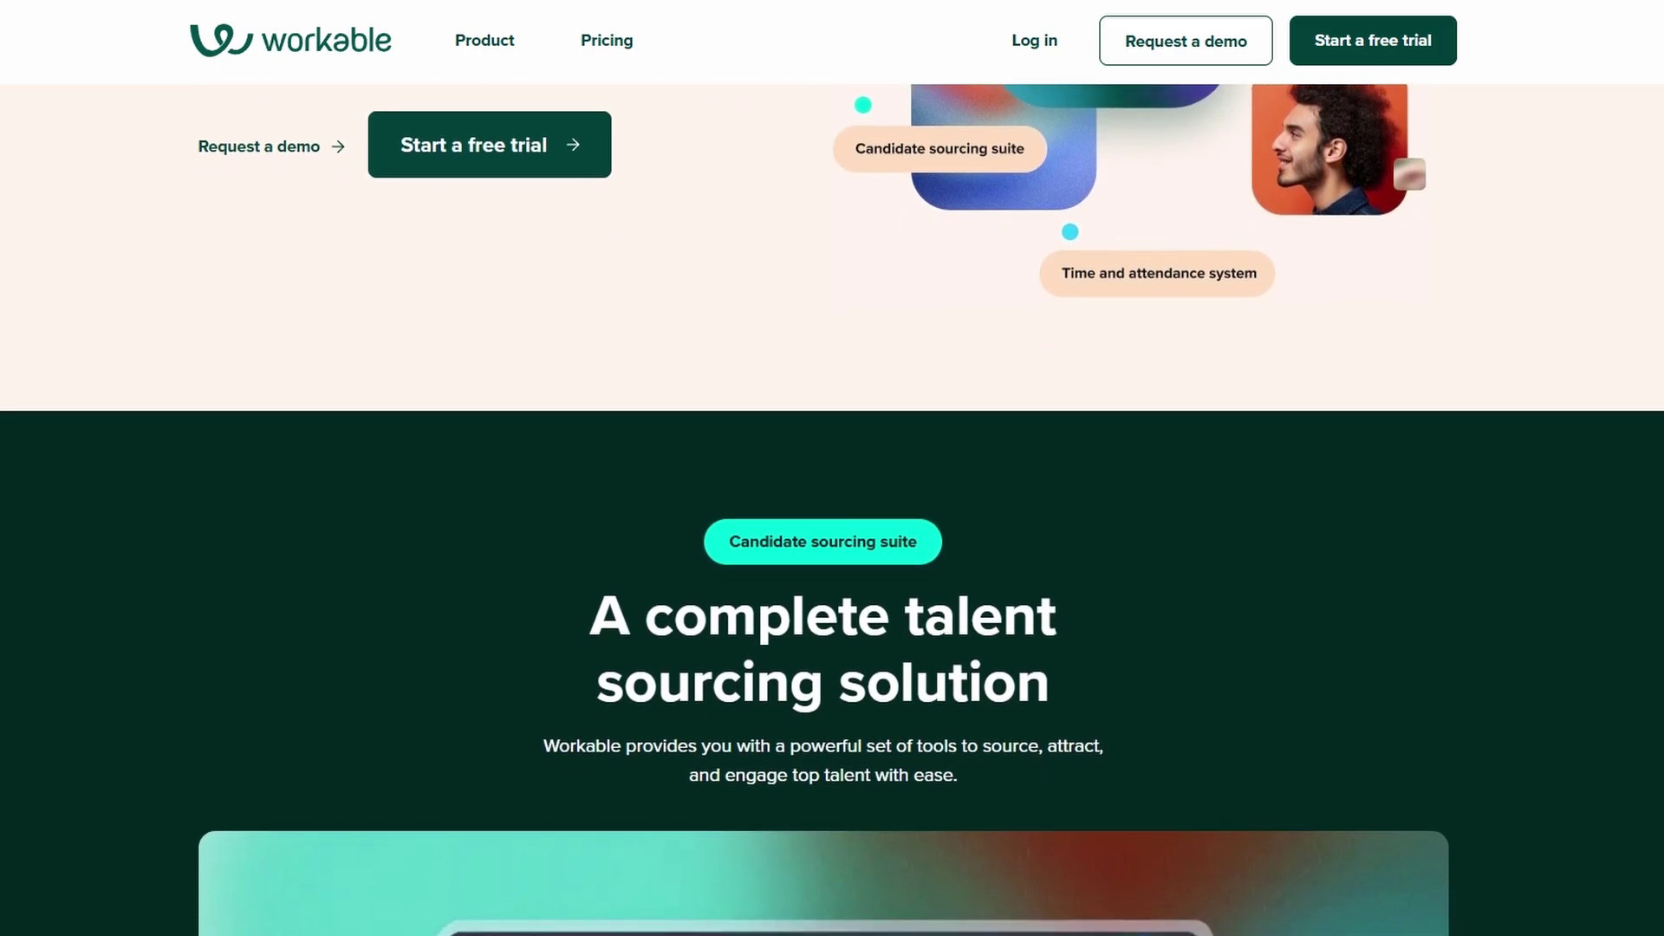
scroll(832, 509, "down", 2)
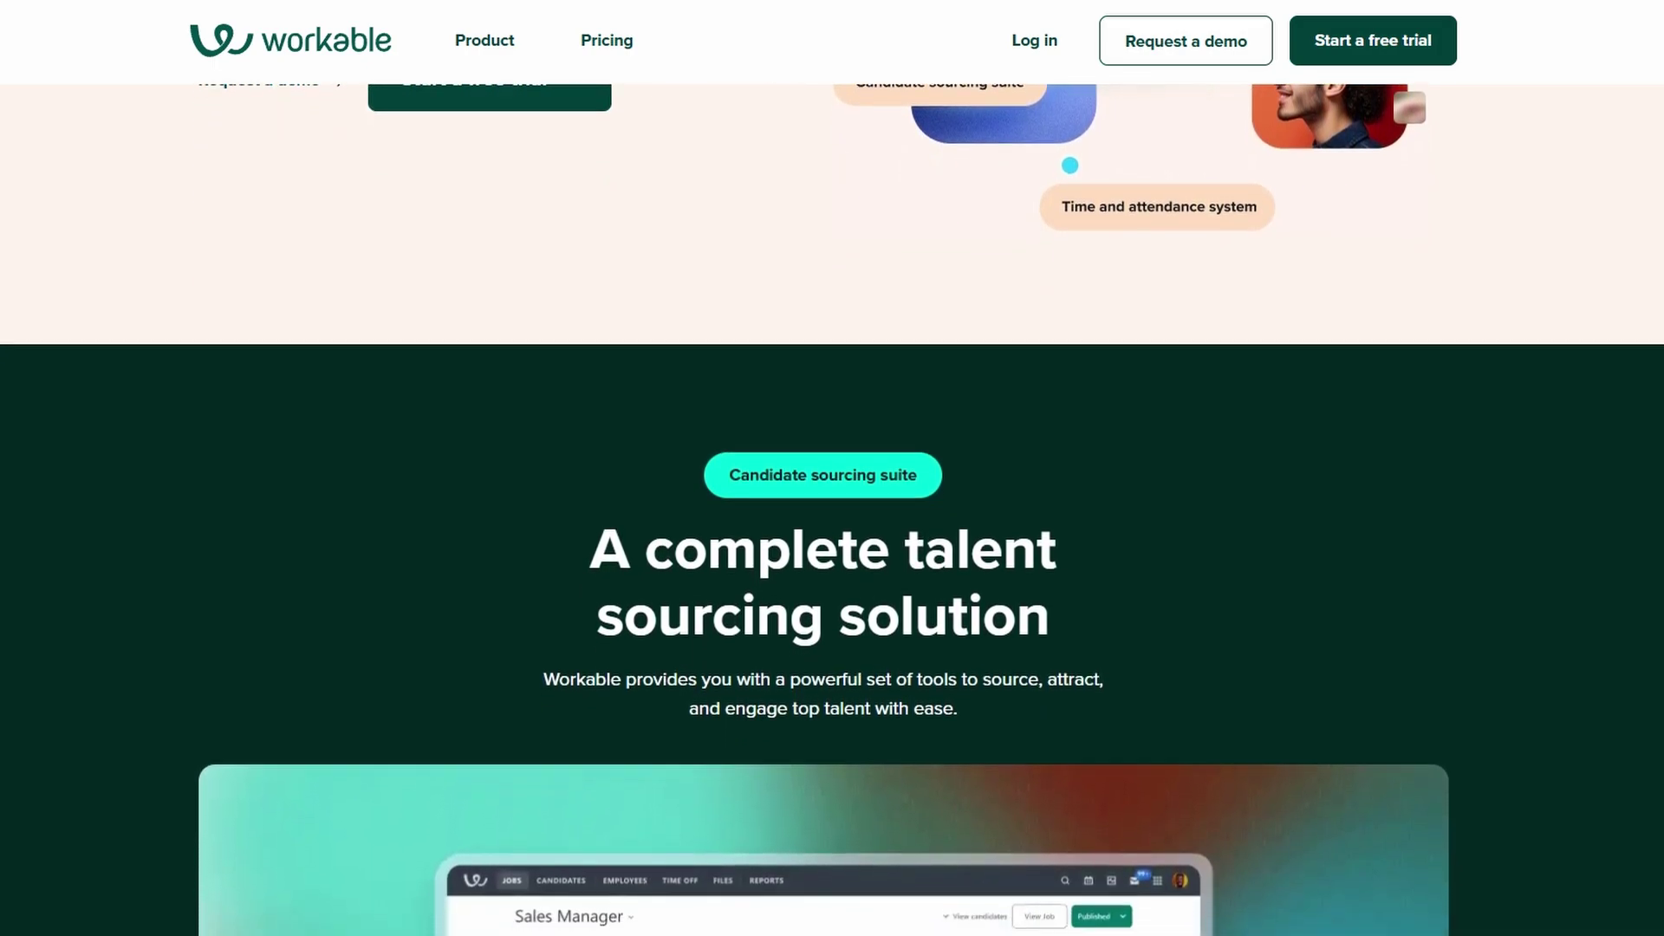
scroll(832, 505, "down", 2)
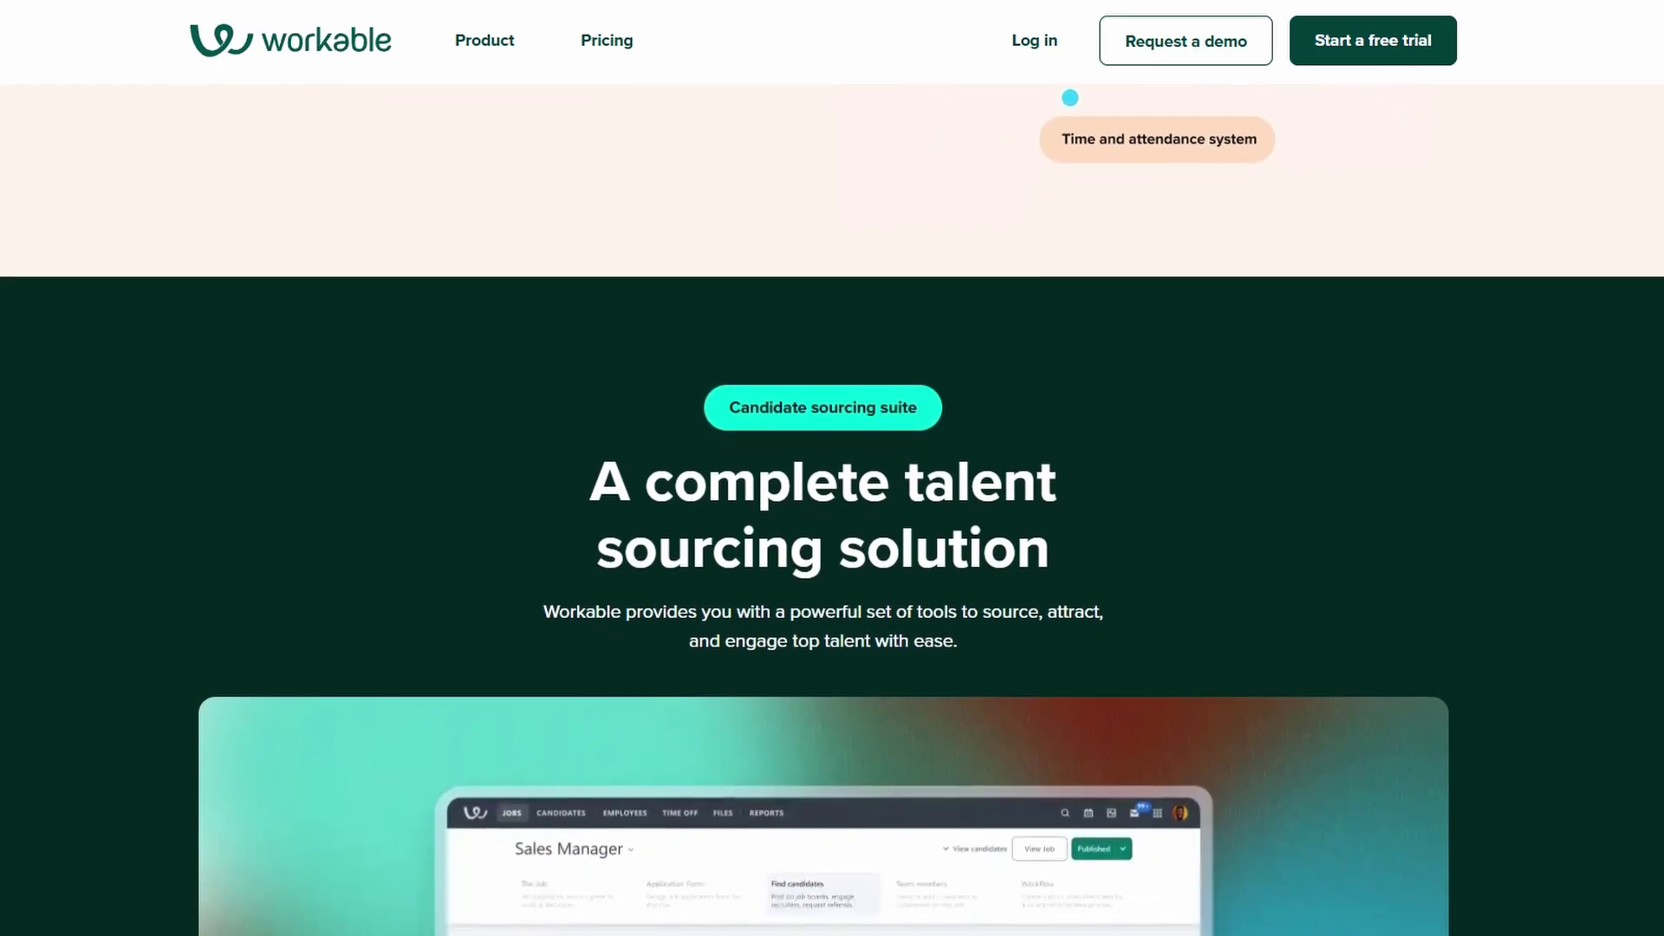
scroll(832, 502, "down", 2)
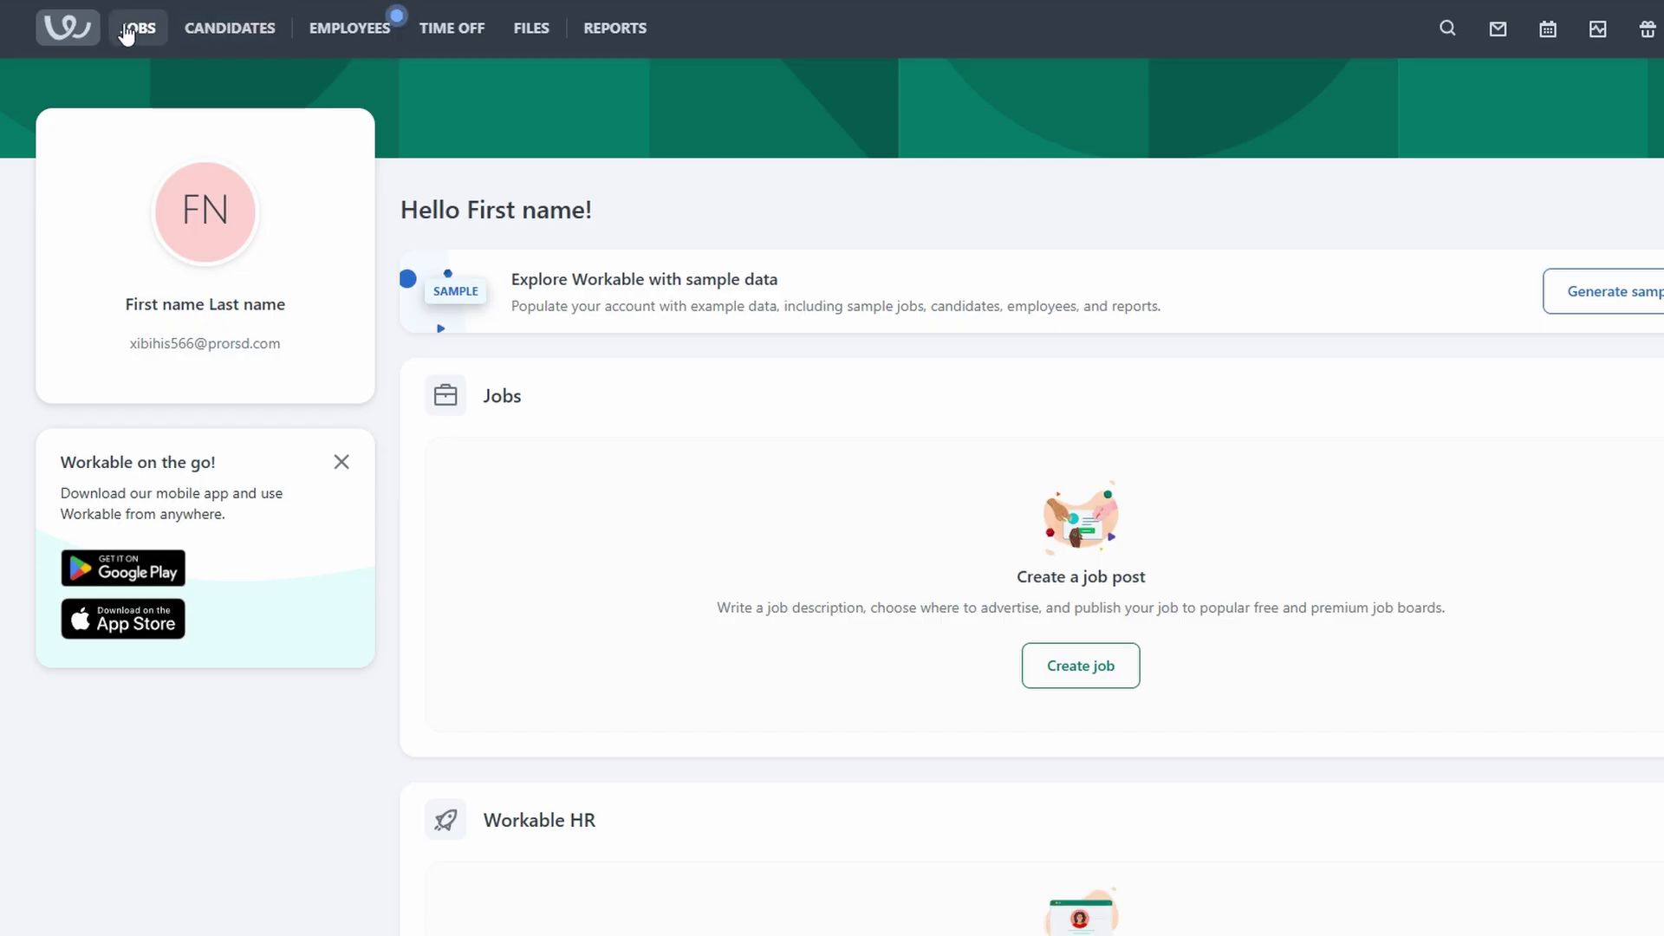
Scroll the dashboard down and back up to look it over.
scroll(1110, 528, "down", 3)
scroll(1110, 529, "up", 3)
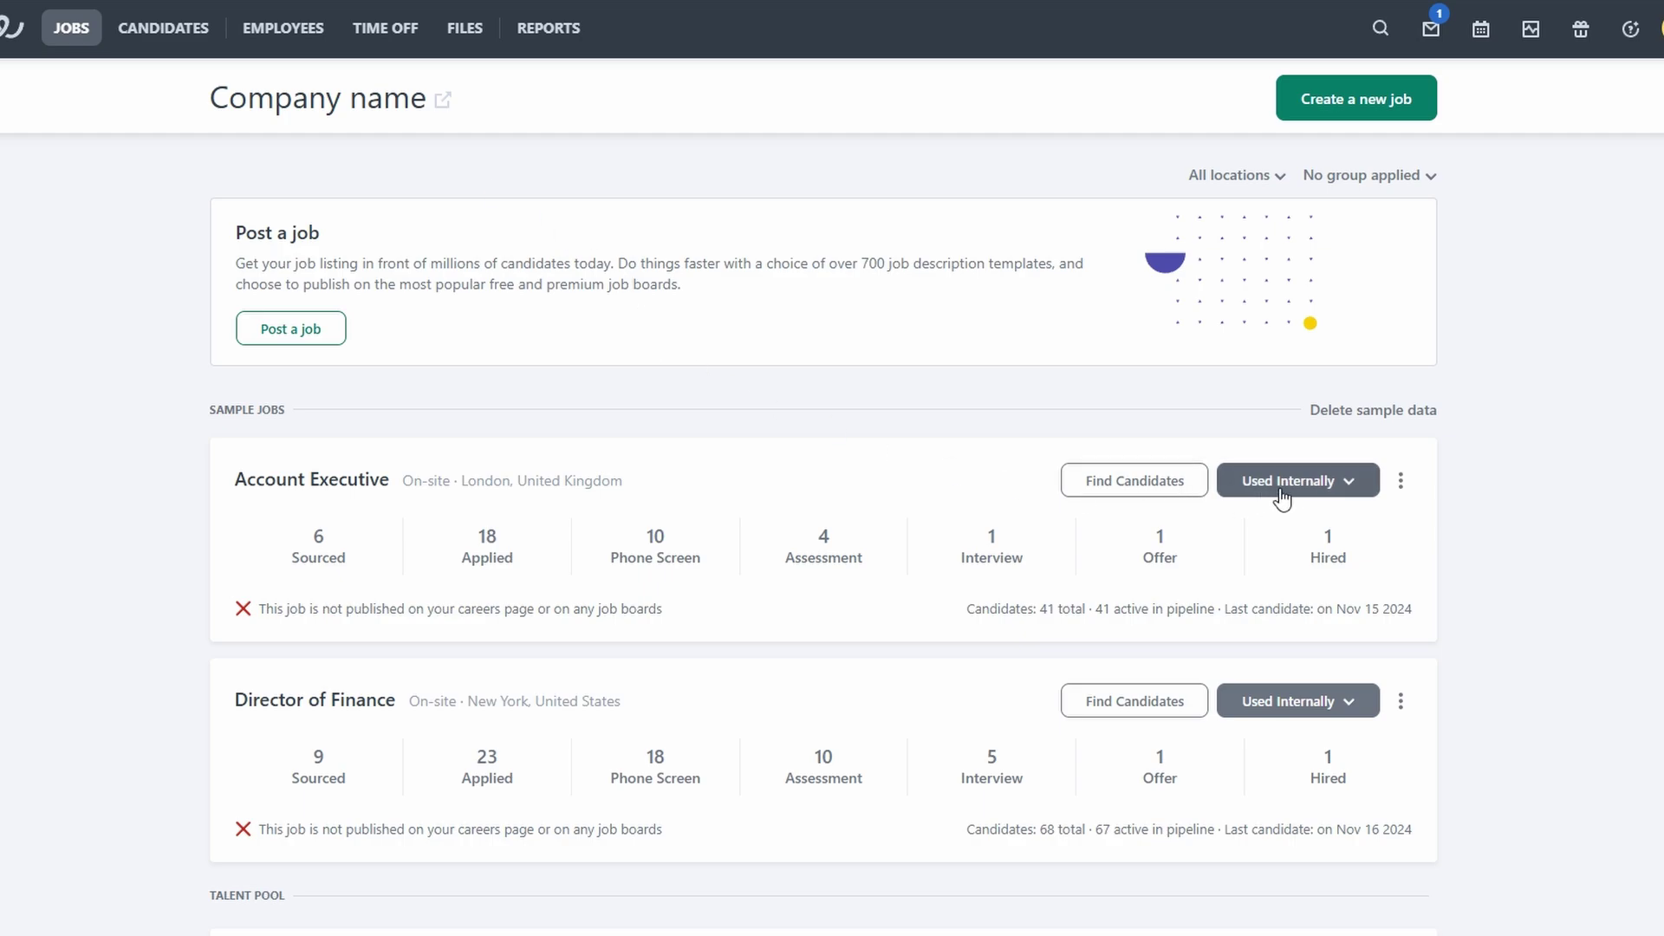
Look over the sample jobs and briefly highlight the 'Add candidates with resume' text.
scroll(1283, 499, "down", 1)
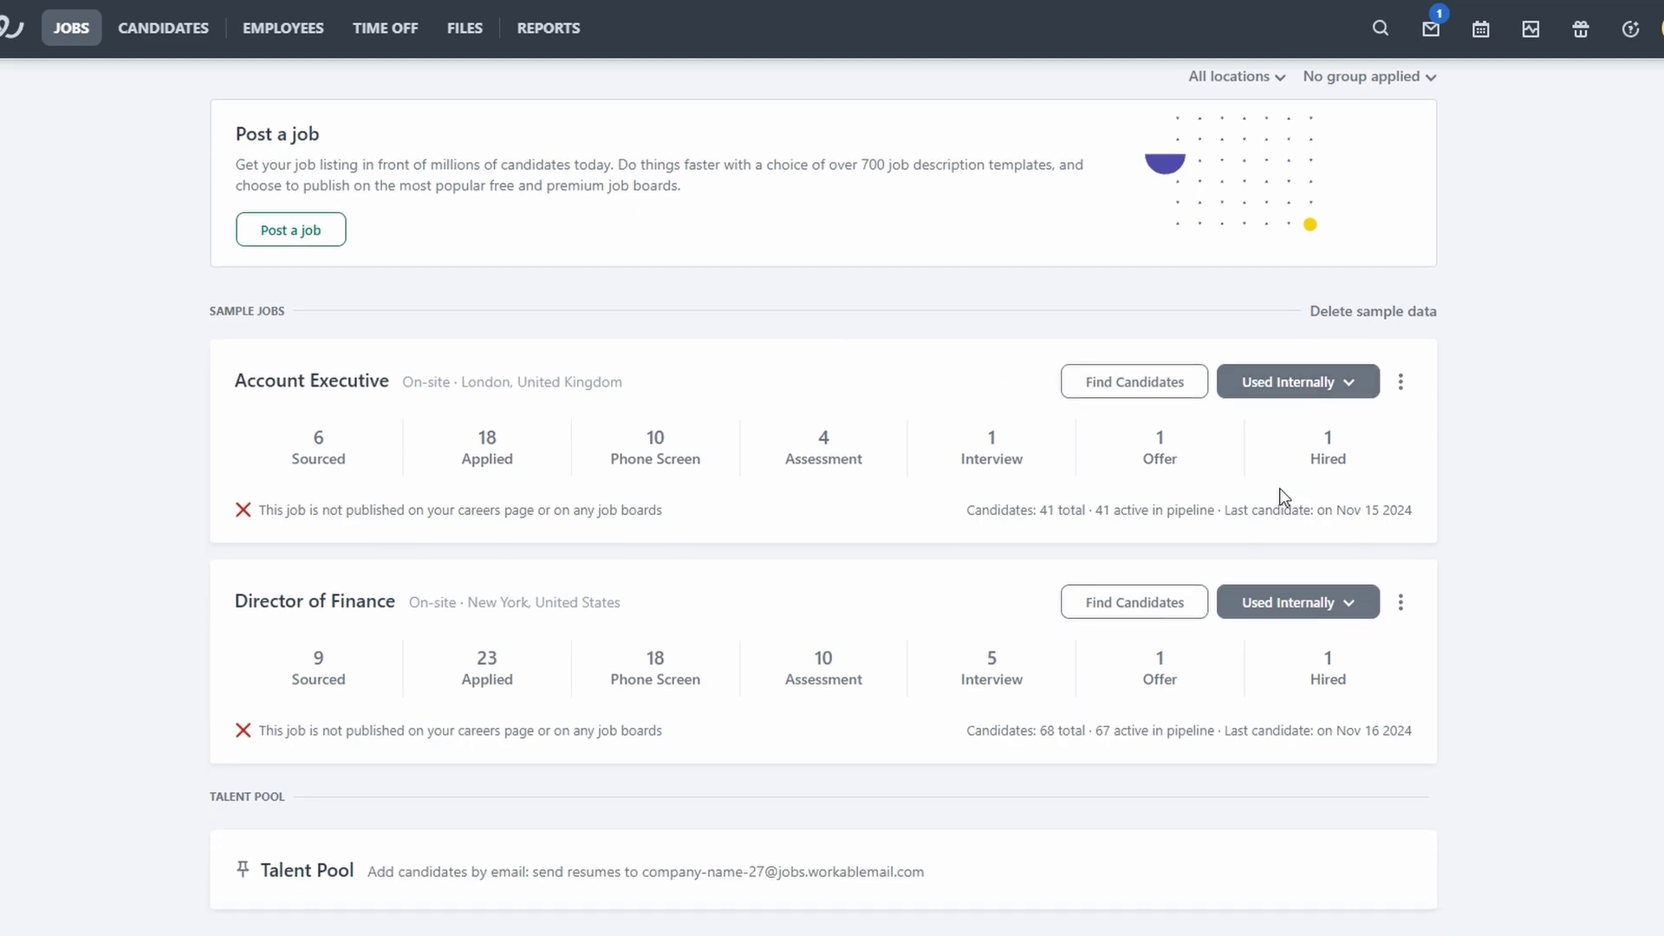
scroll(1280, 496, "up", 1)
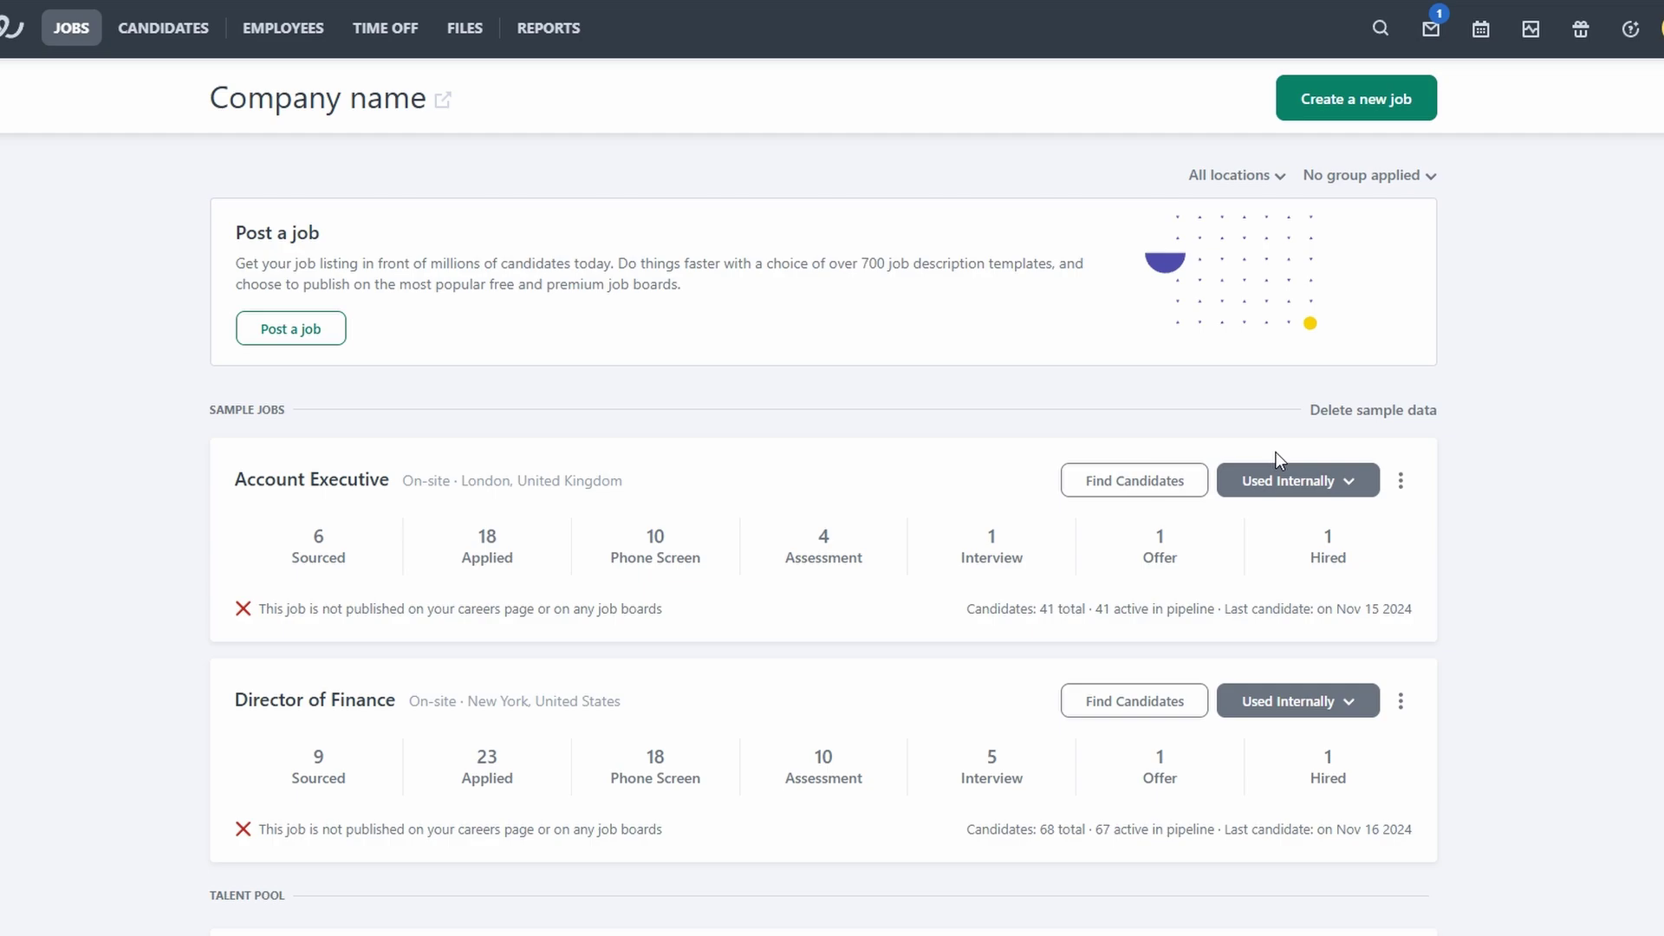
scroll(1275, 459, "down", 1)
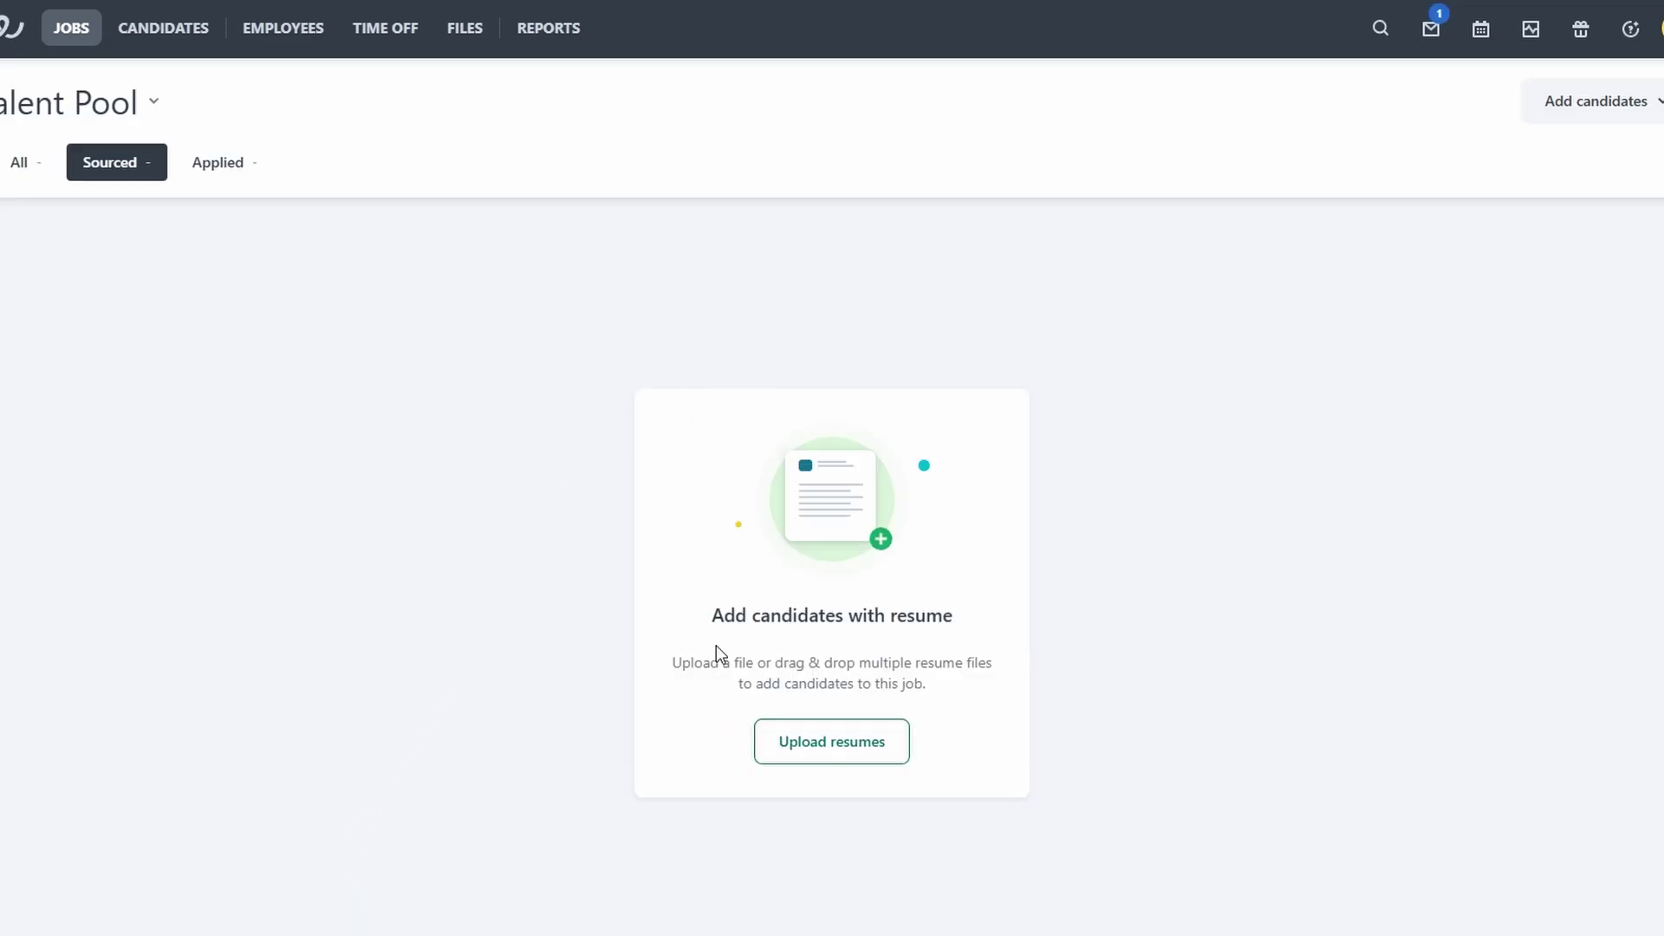
left_click_drag(777, 616, 989, 626)
left_click(993, 691)
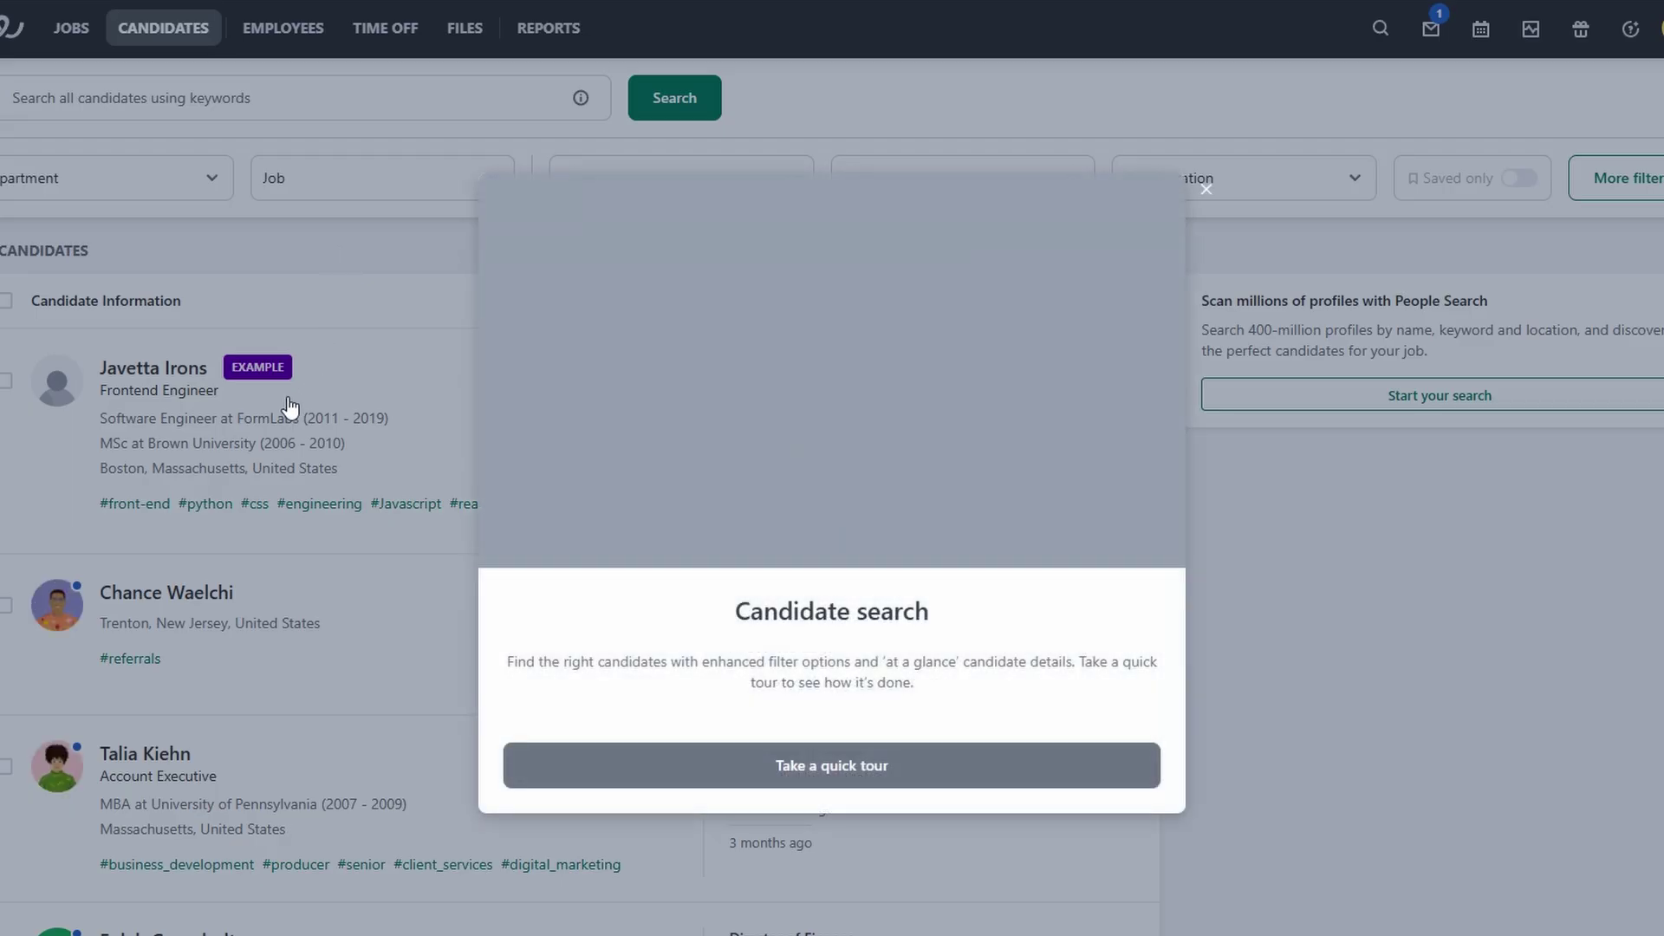
left_click(1206, 189)
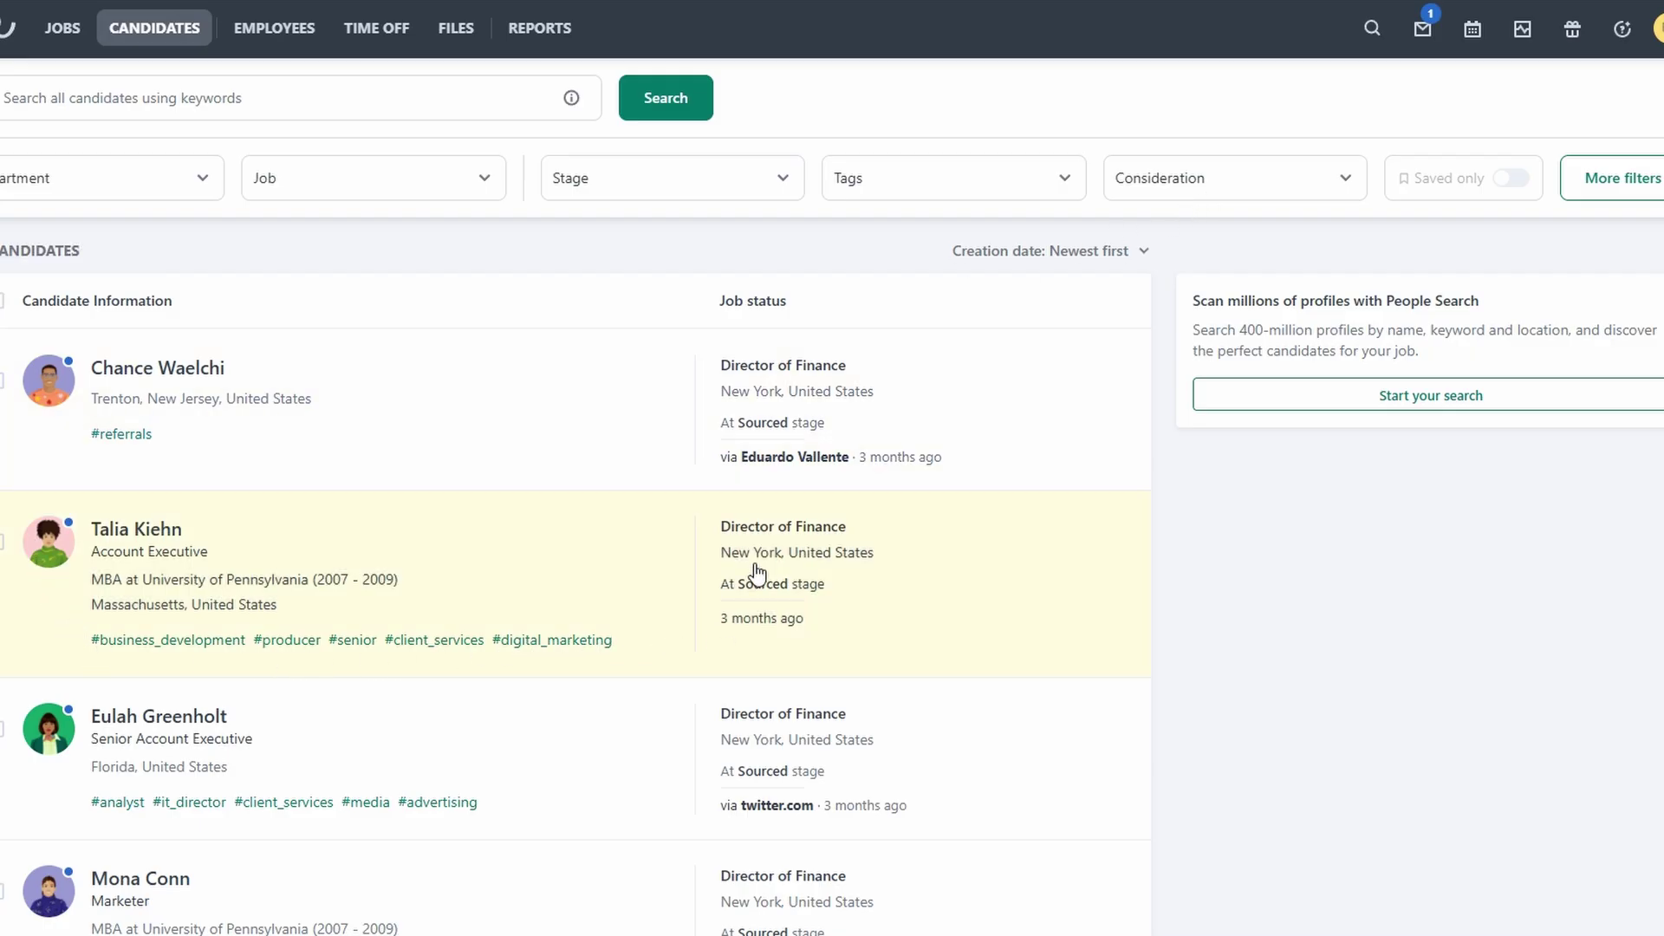
scroll(756, 572, "down", 5)
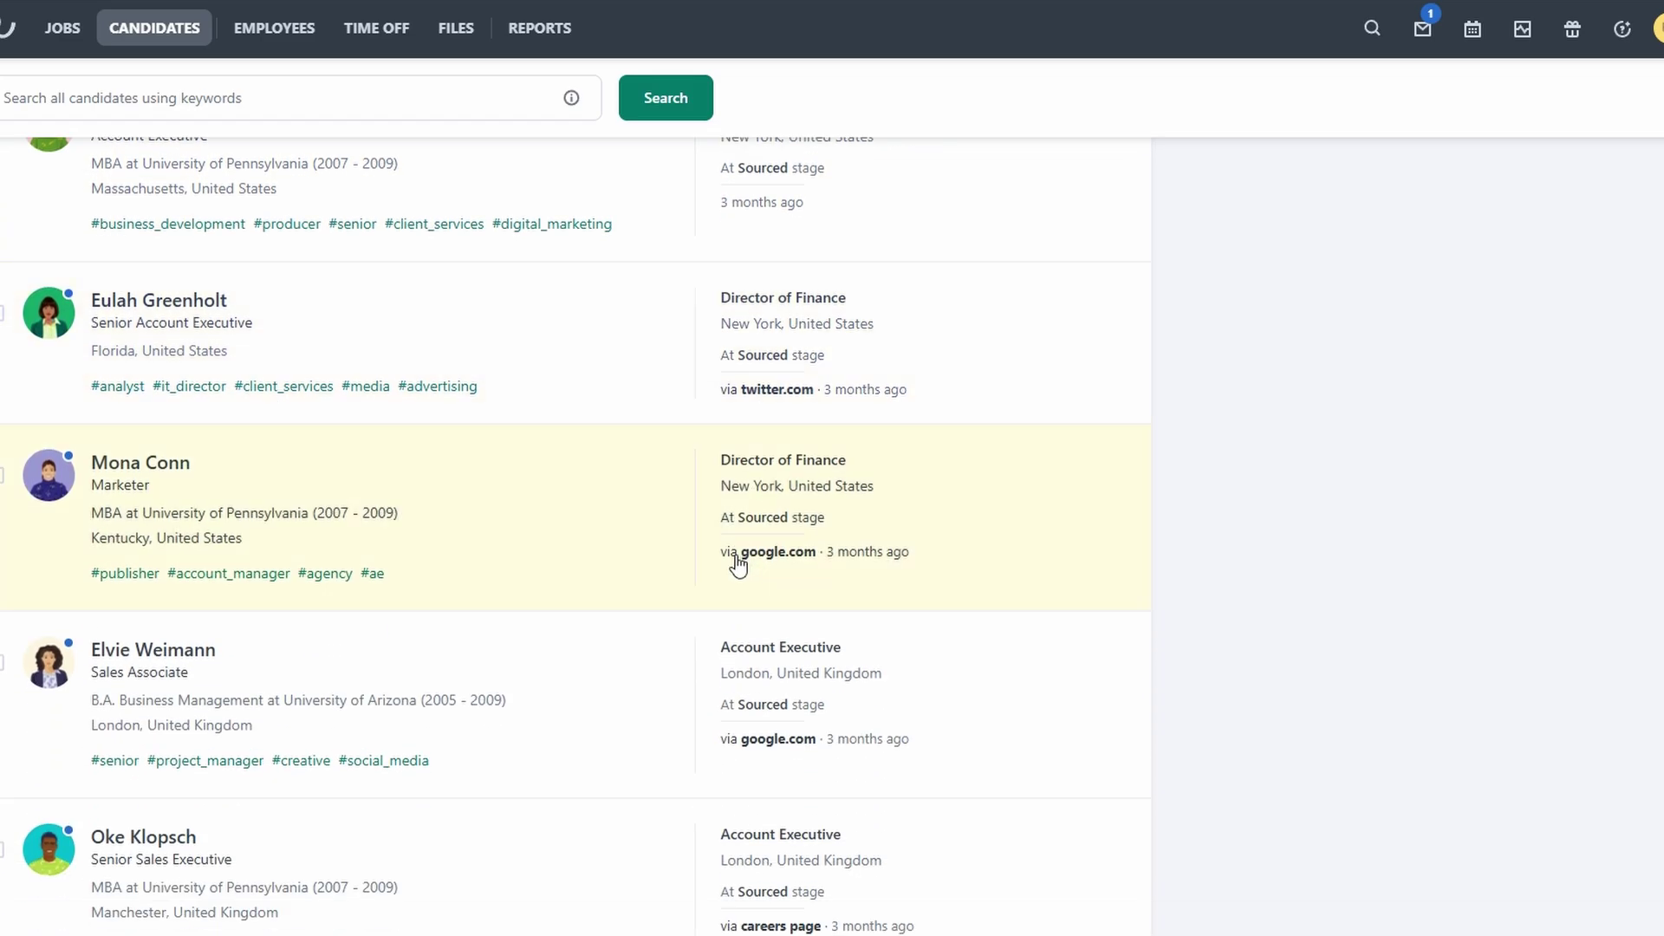
left_click(126, 464)
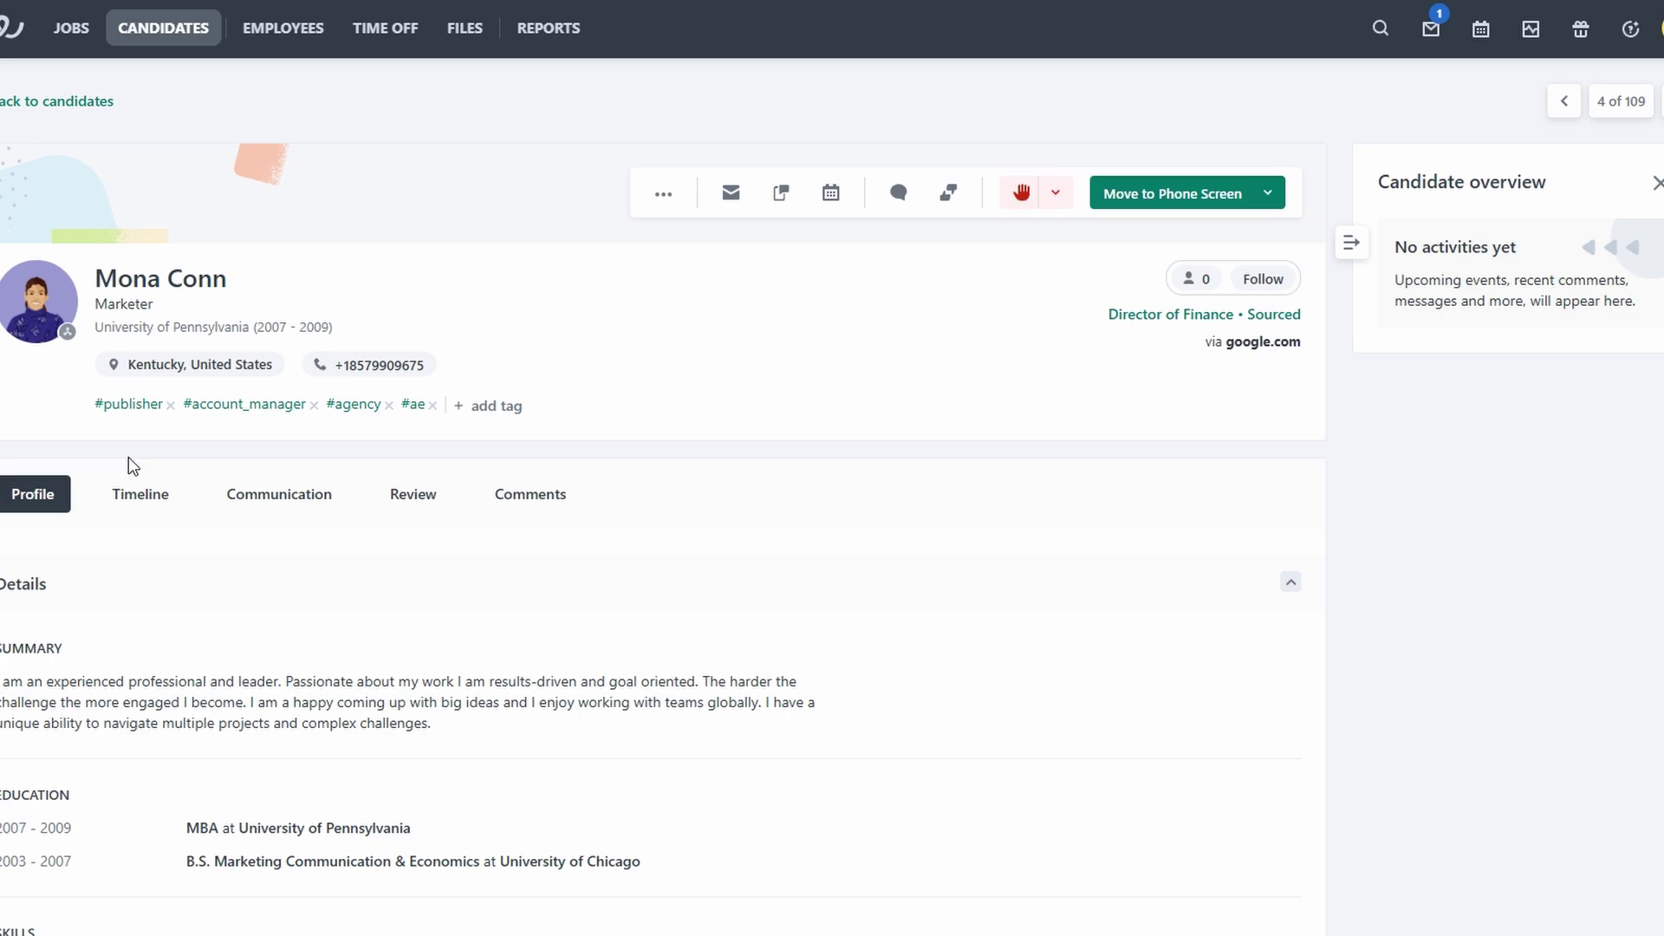
scroll(129, 460, "down", 10)
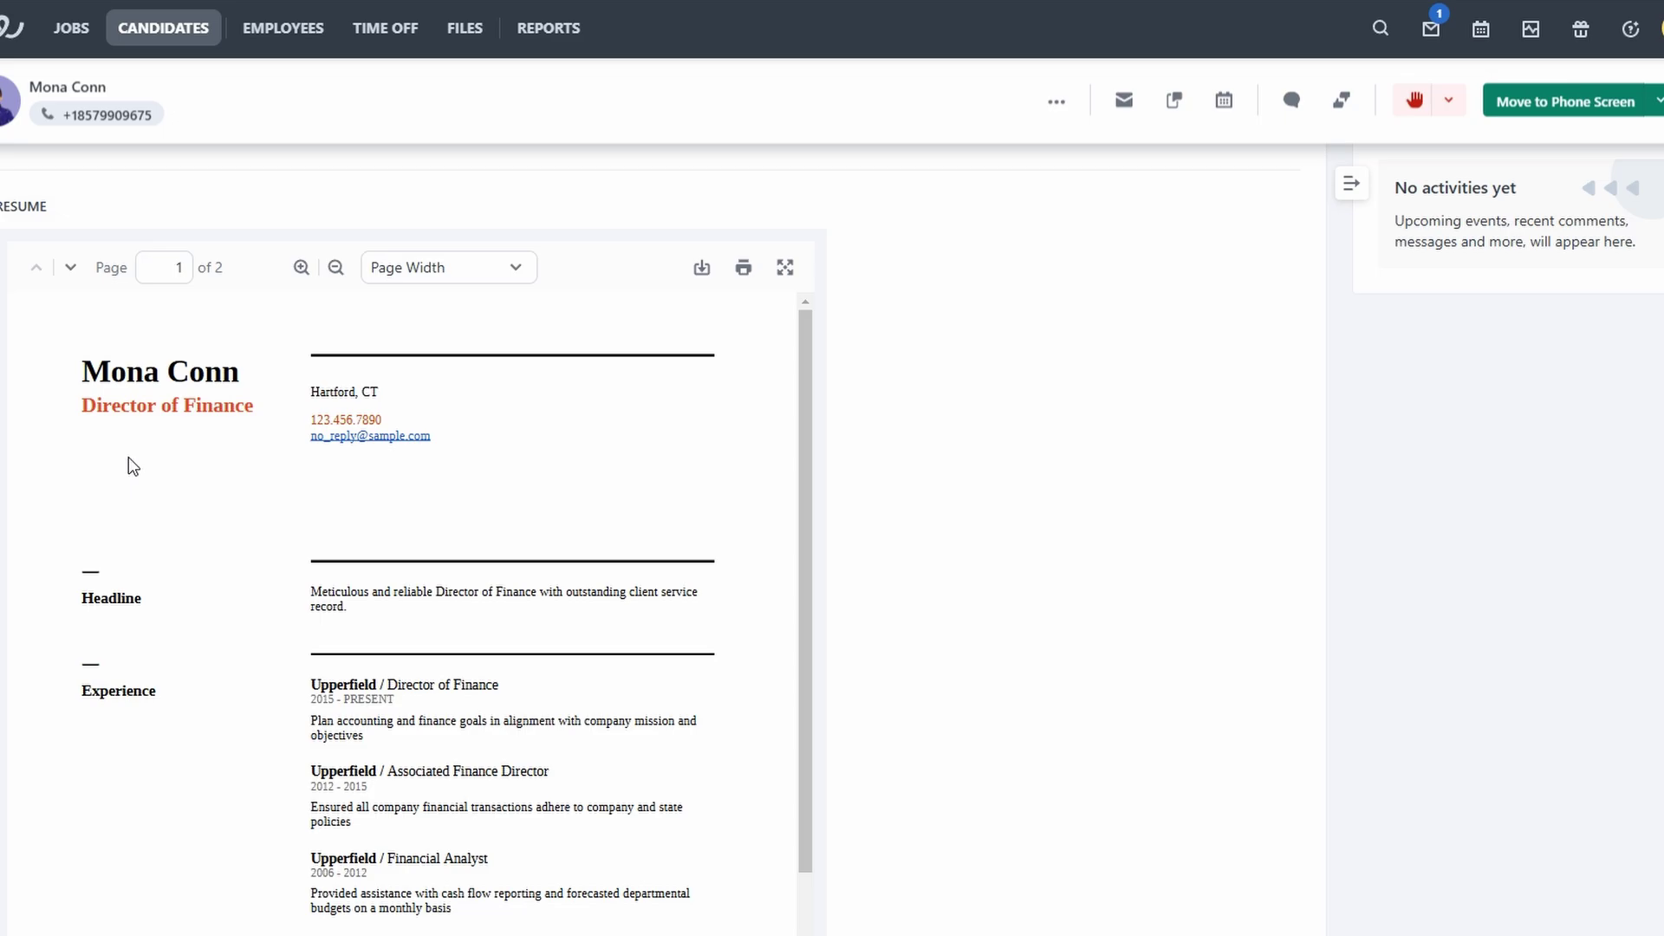
scroll(129, 456, "up", 7)
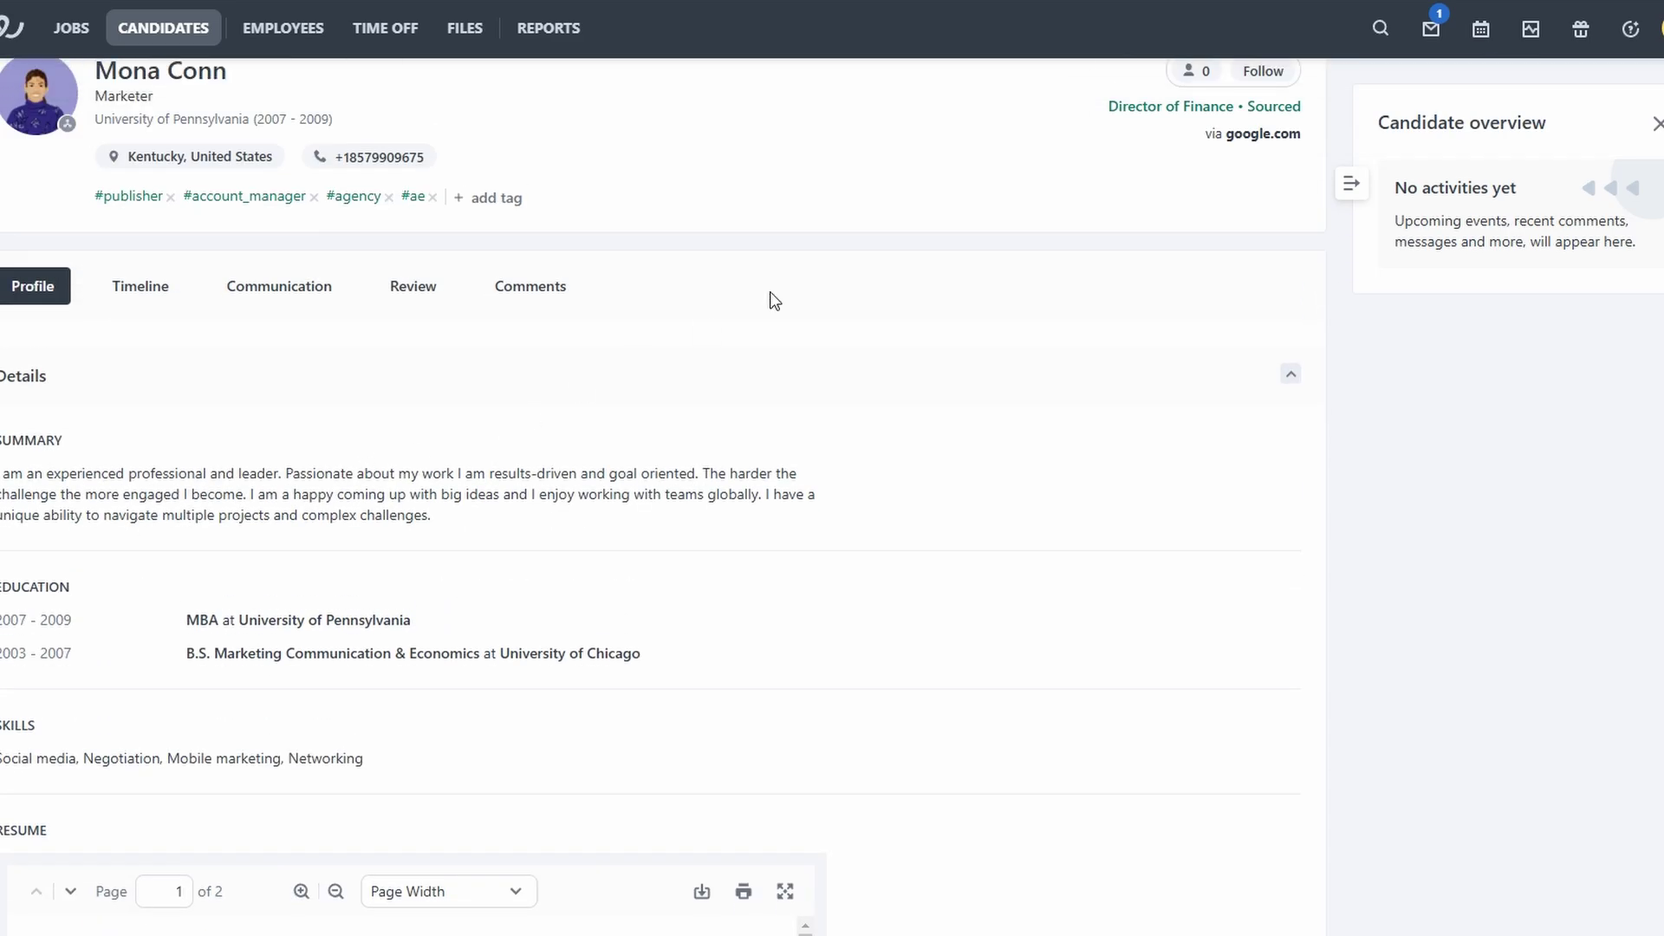
left_click(1422, 49)
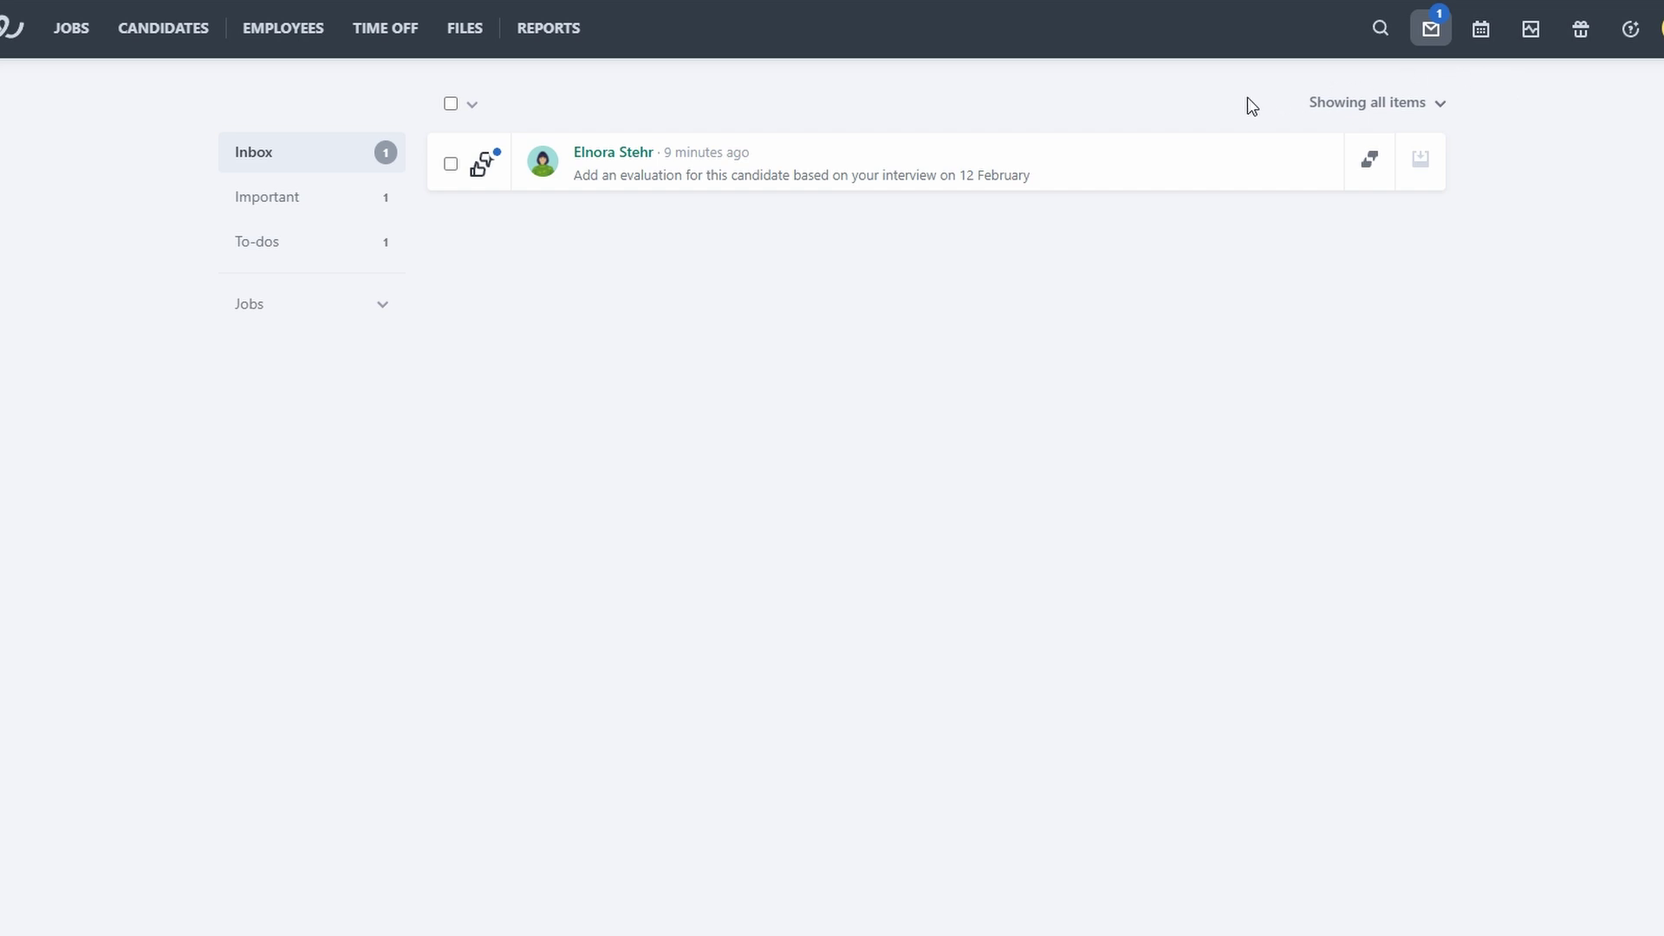
Visit the Employees, Time off, Files and Reports pages in turn, ending on Jobs.
left_click(283, 28)
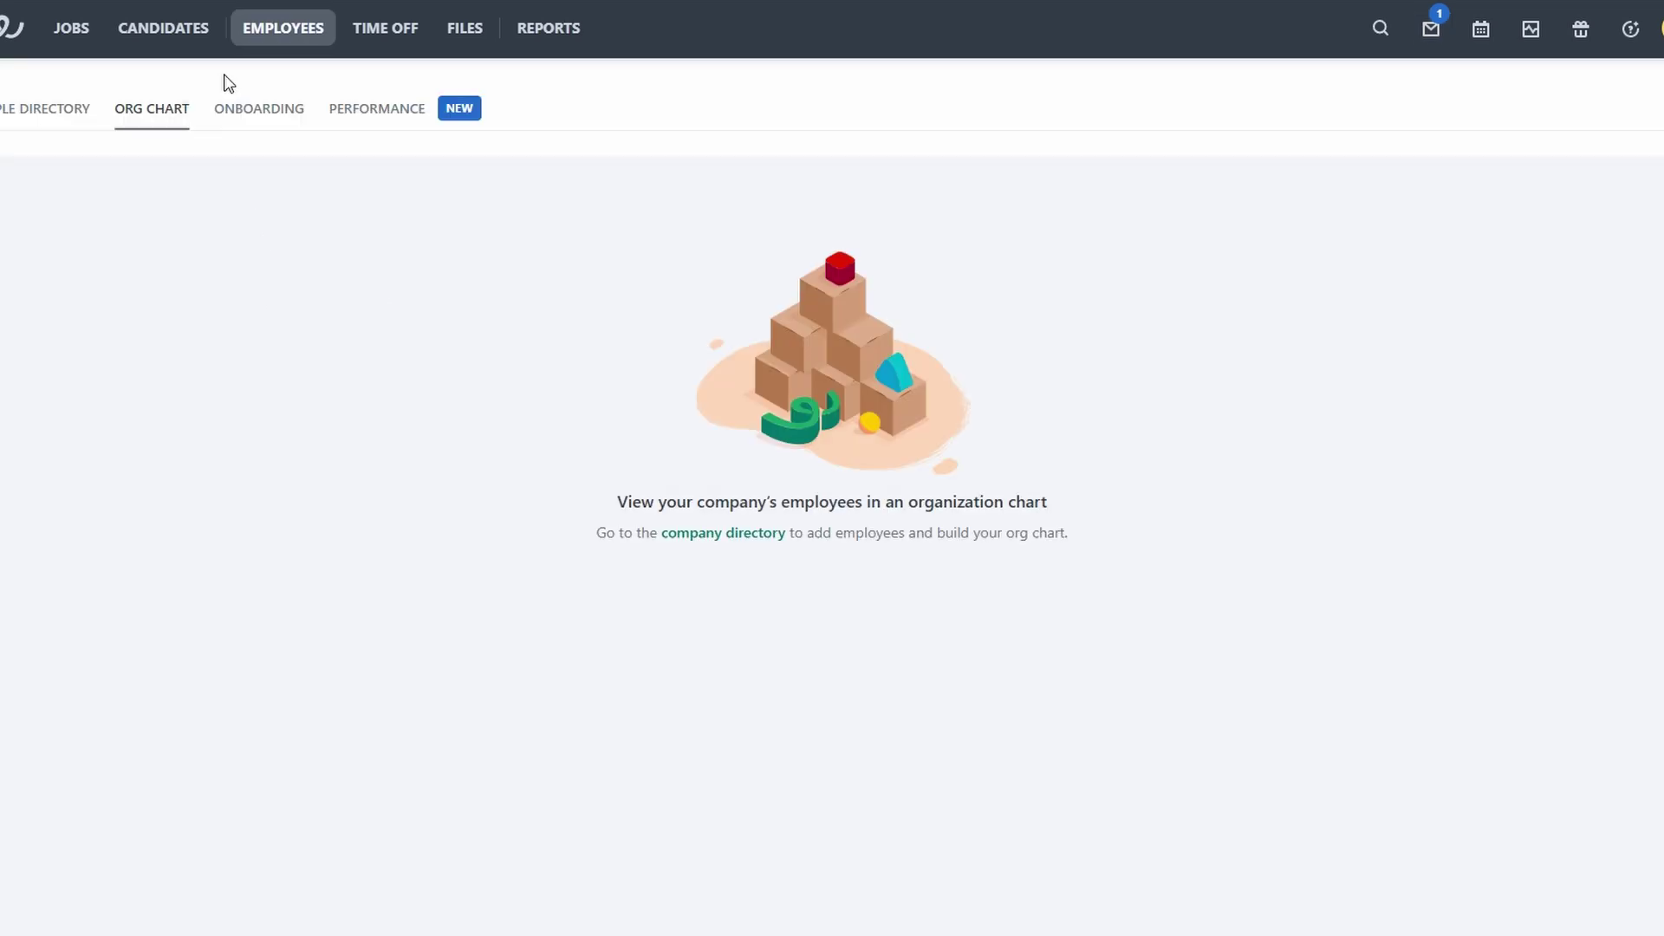
left_click(400, 35)
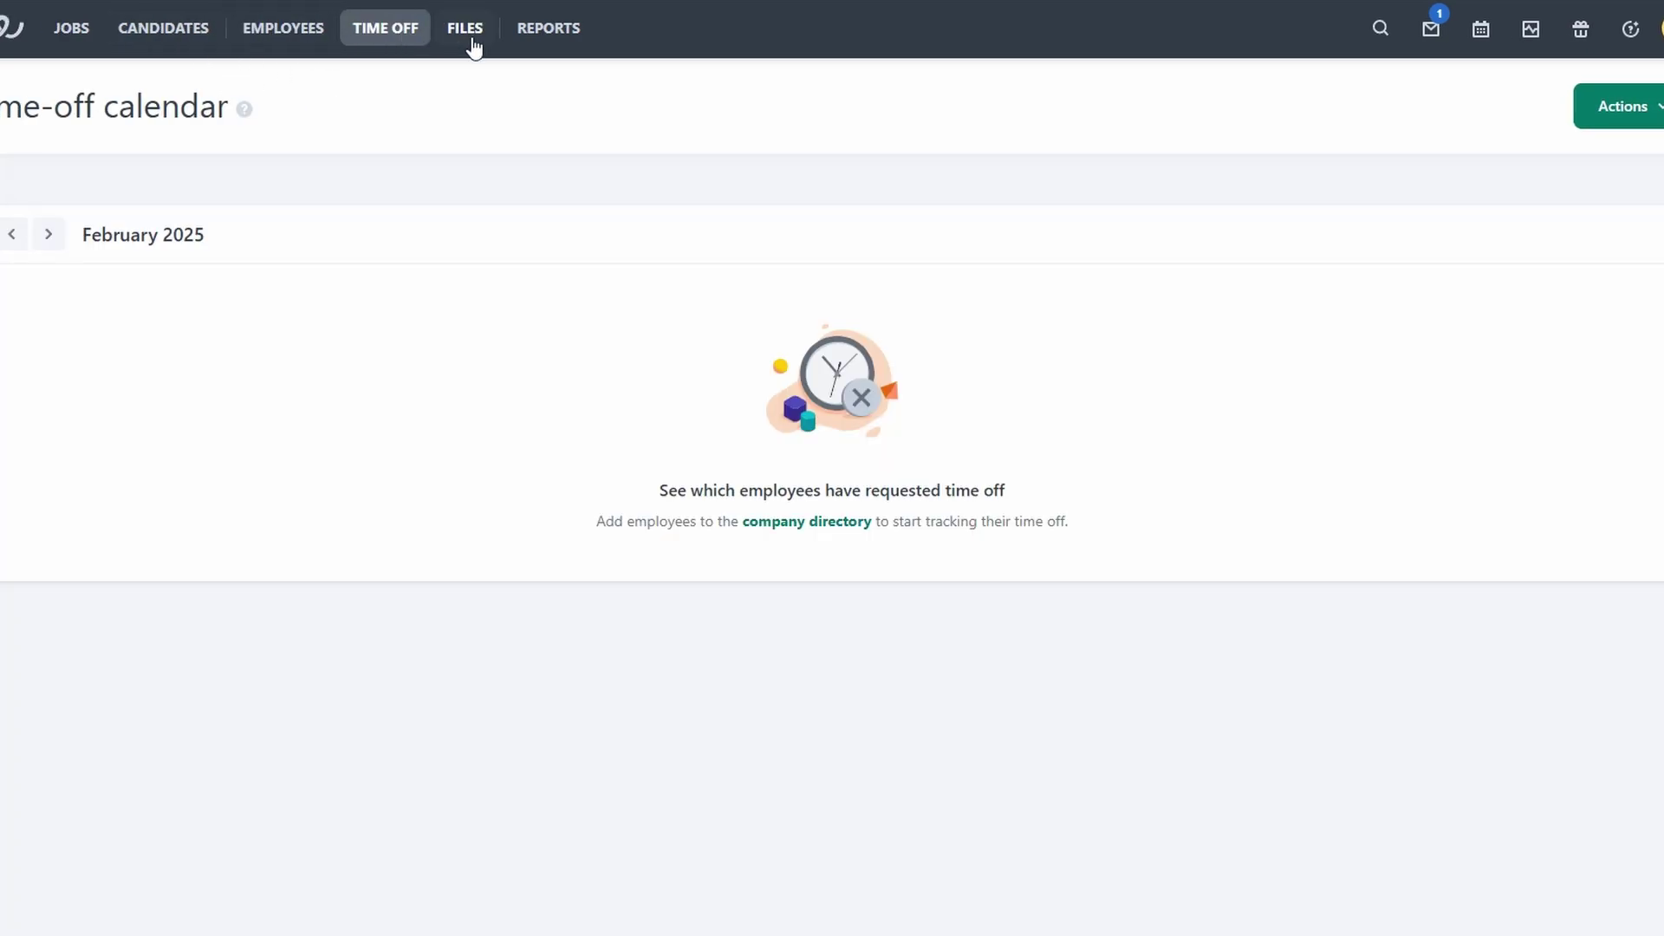
left_click(475, 47)
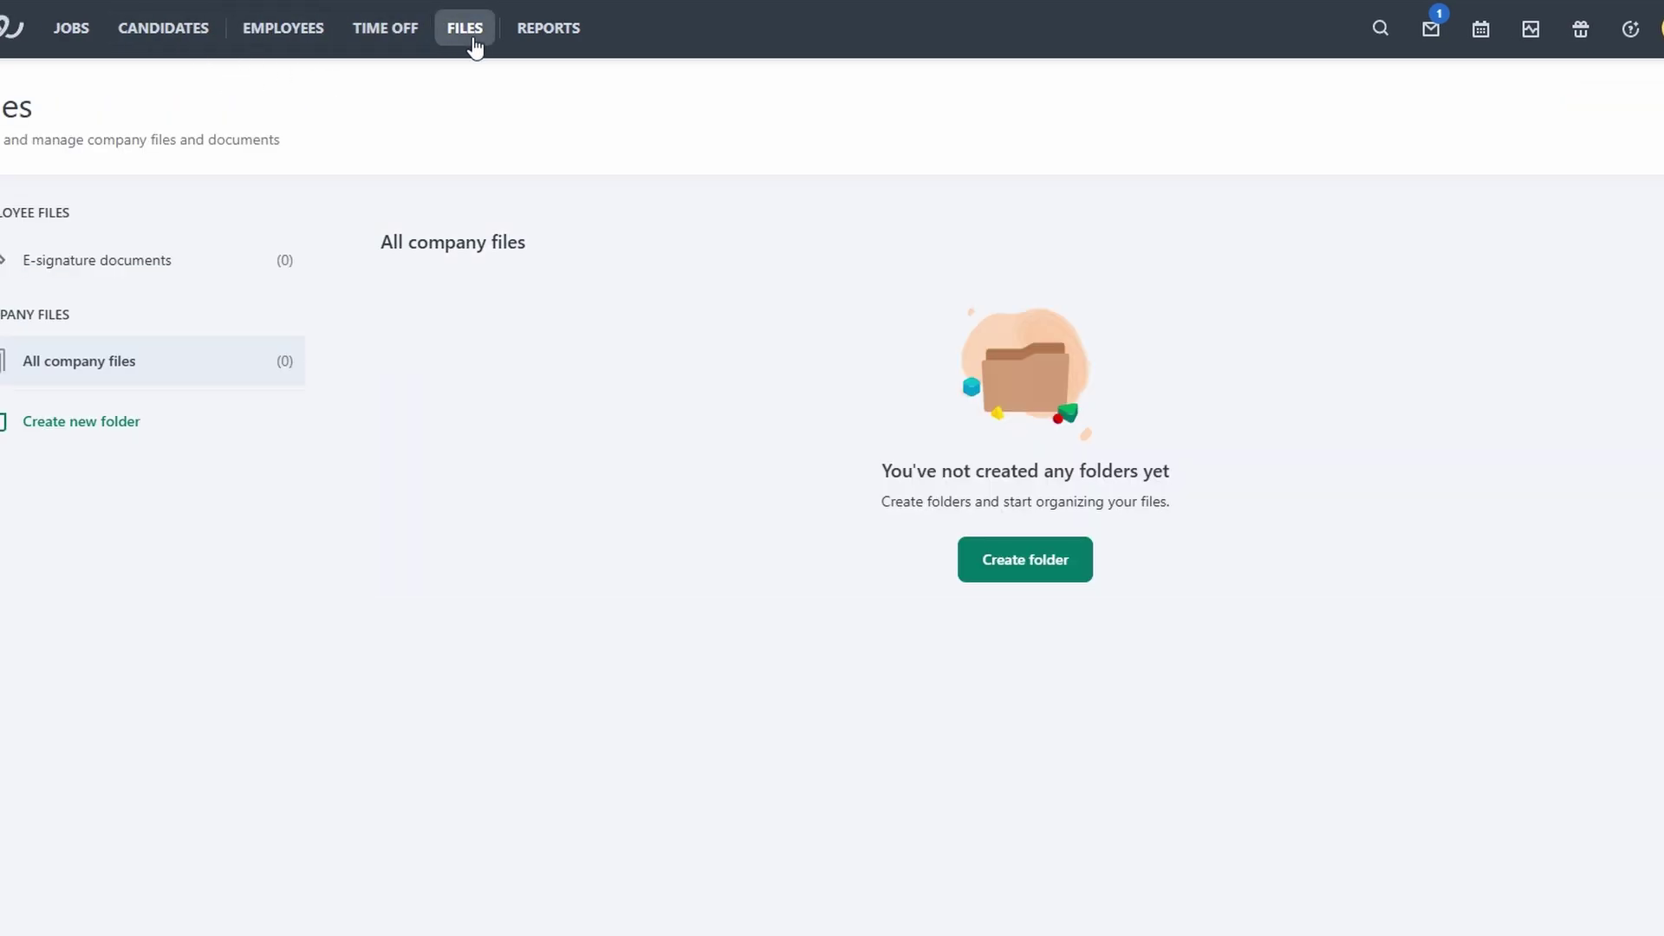
left_click(522, 52)
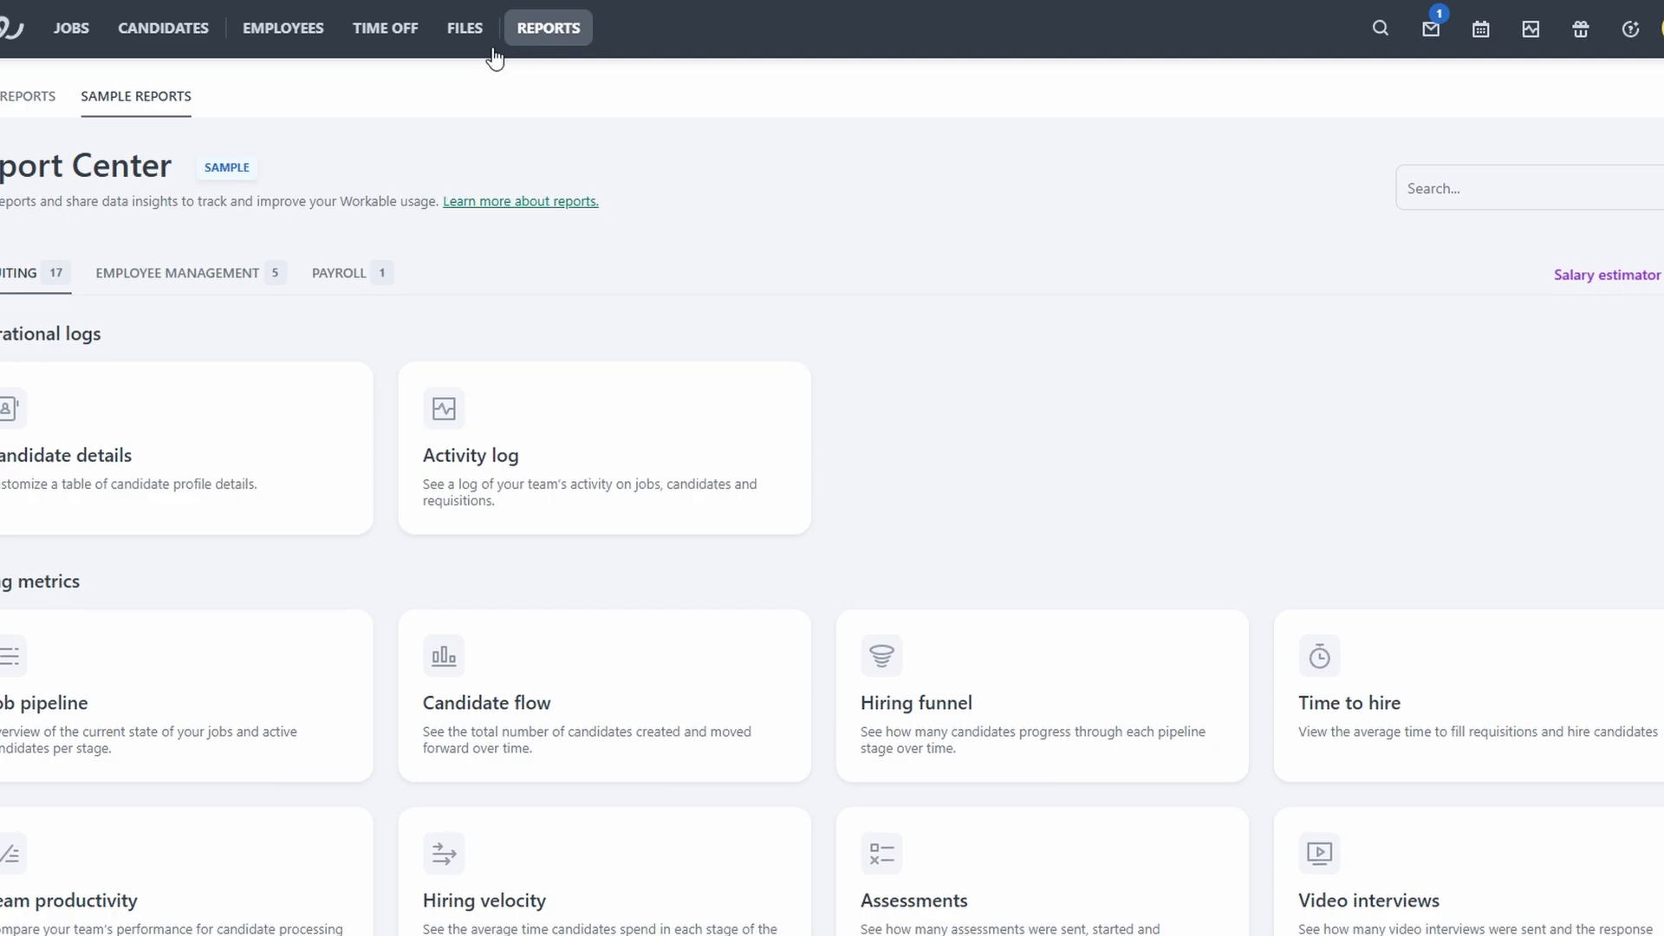
left_click(71, 40)
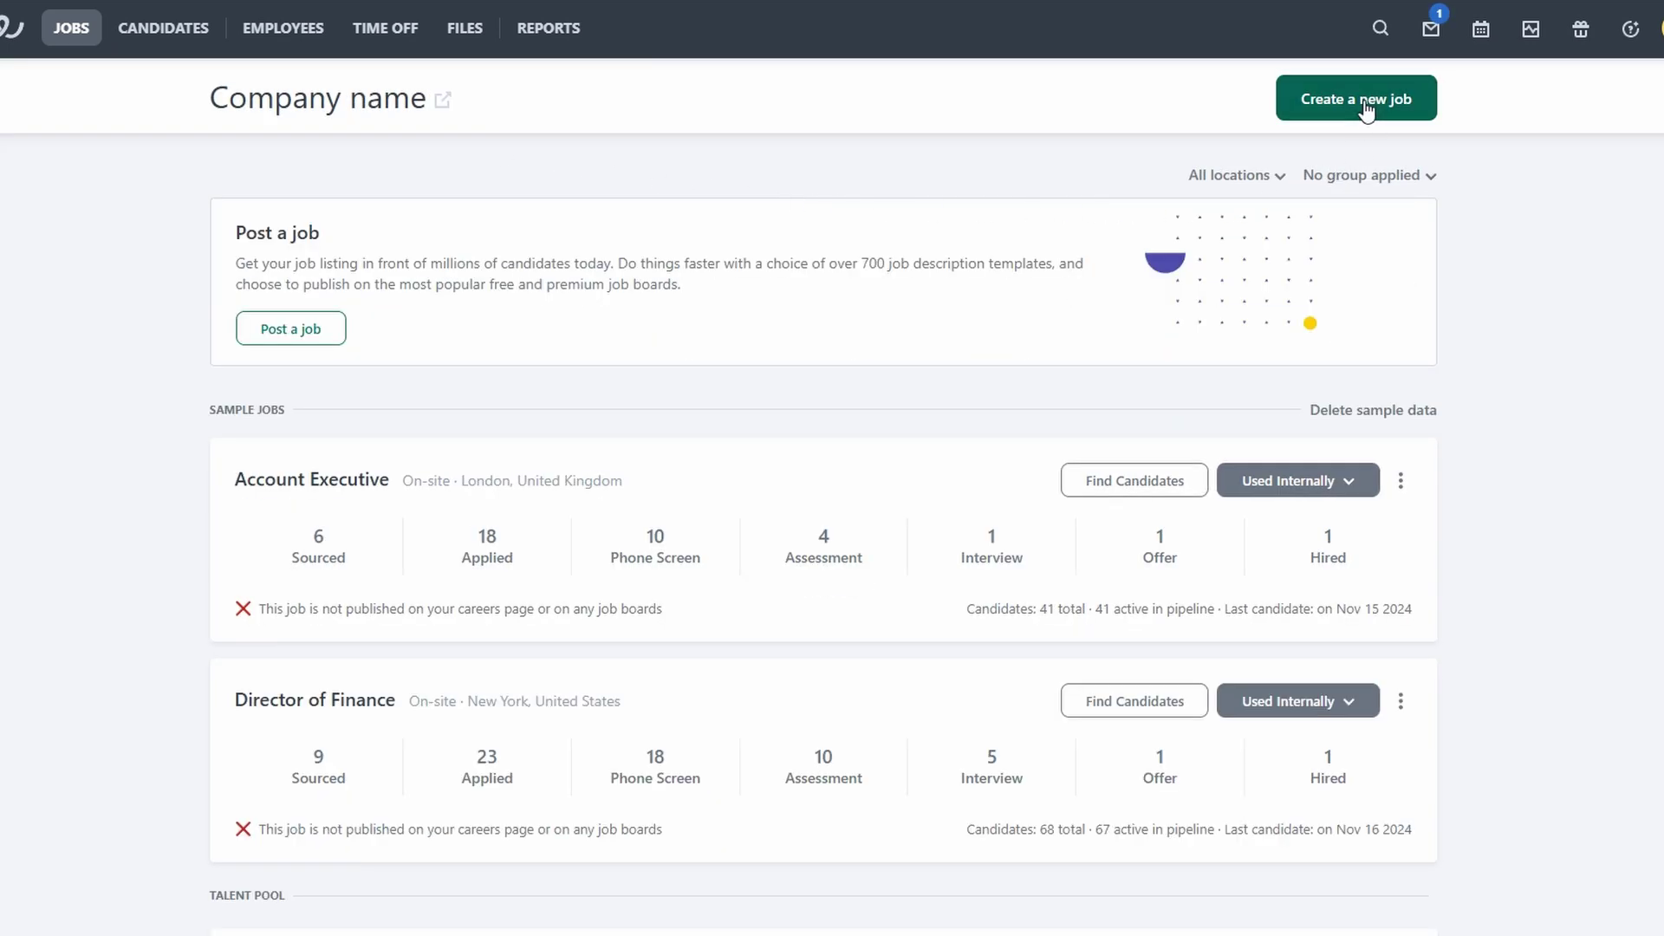
Start a new job posting and place the cursor in the empty Job title field.
left_click(1364, 101)
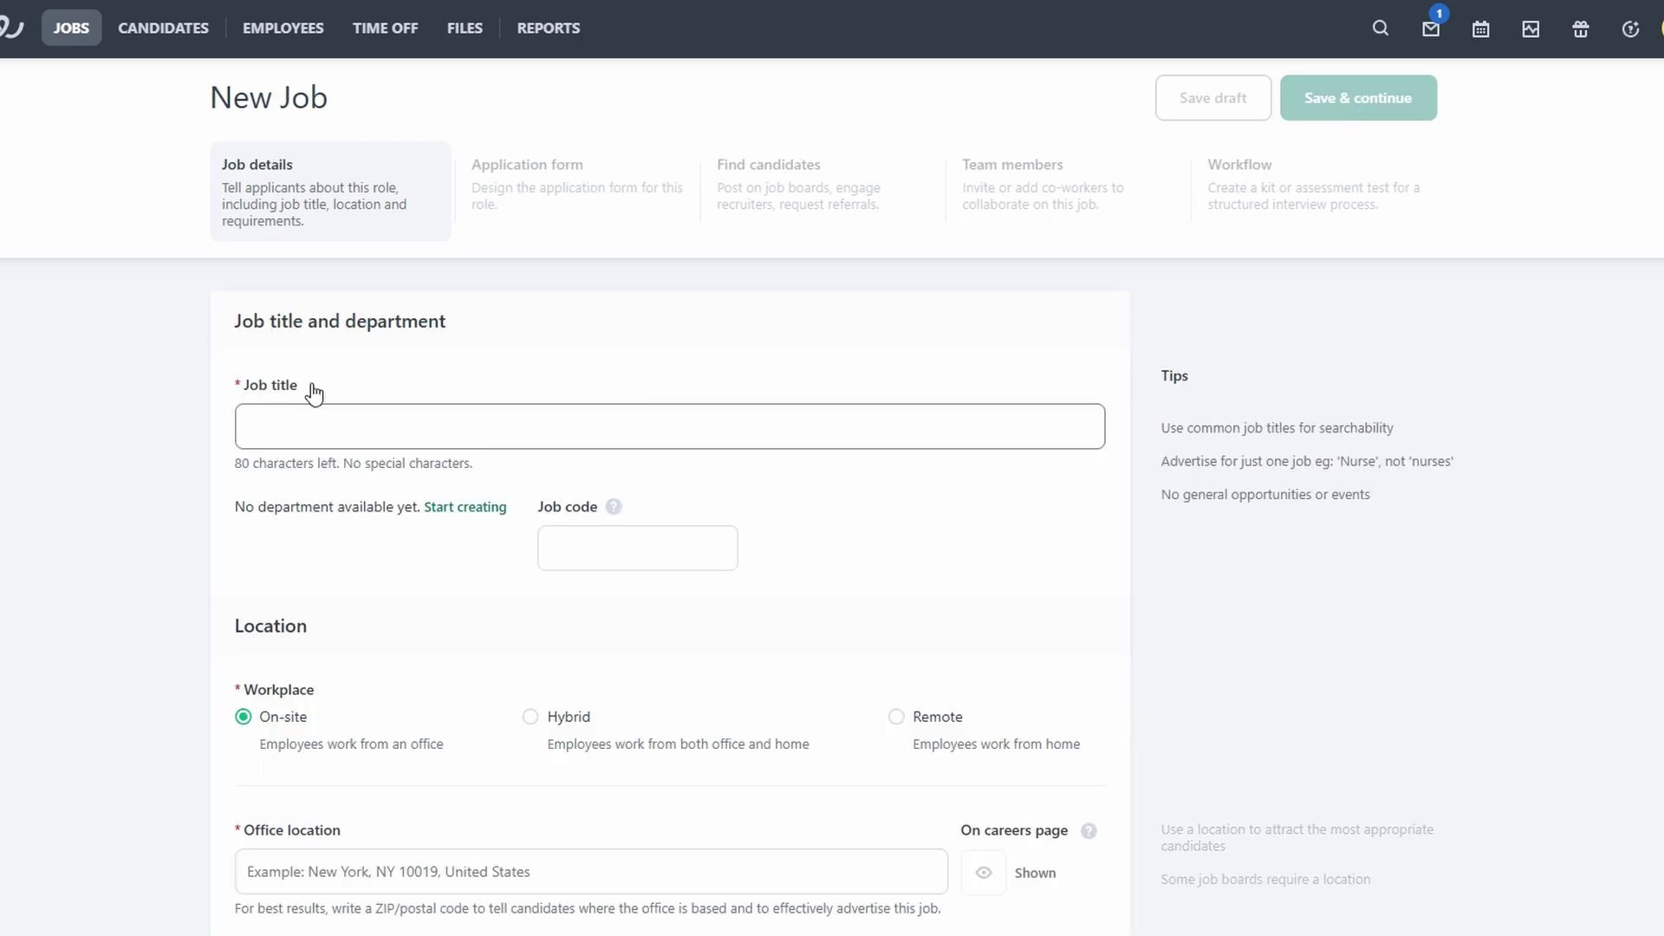
left_click(248, 391)
mouse_move(610, 520)
scroll(411, 593, "down", 2)
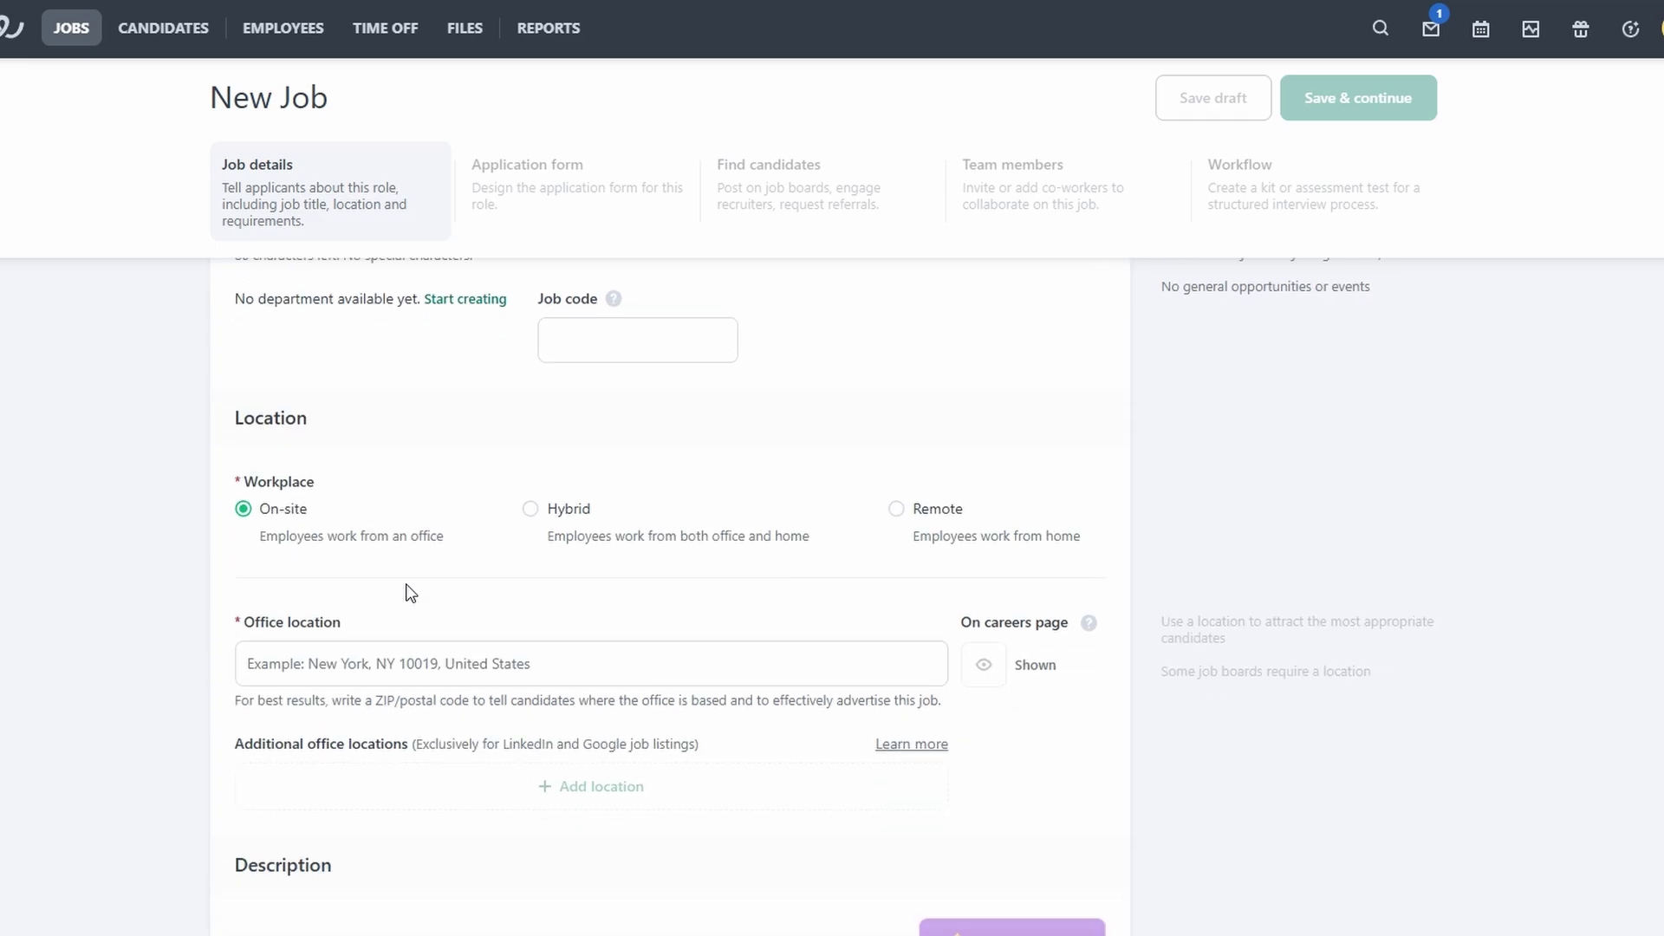
scroll(411, 593, "down", 7)
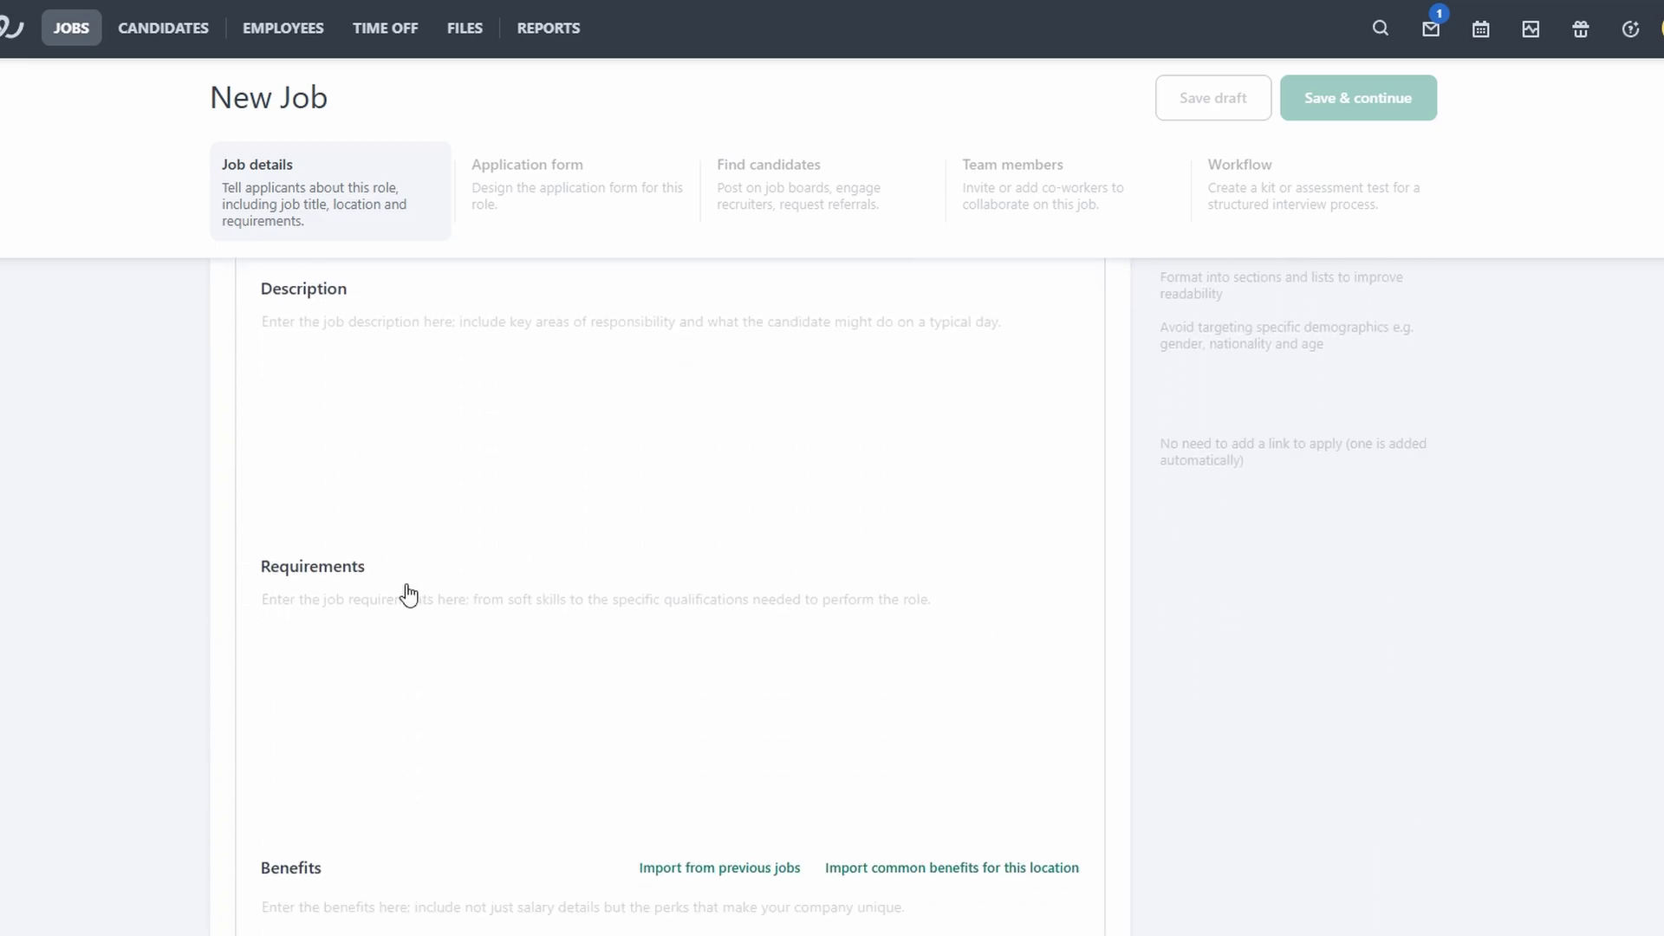
scroll(408, 594, "down", 8)
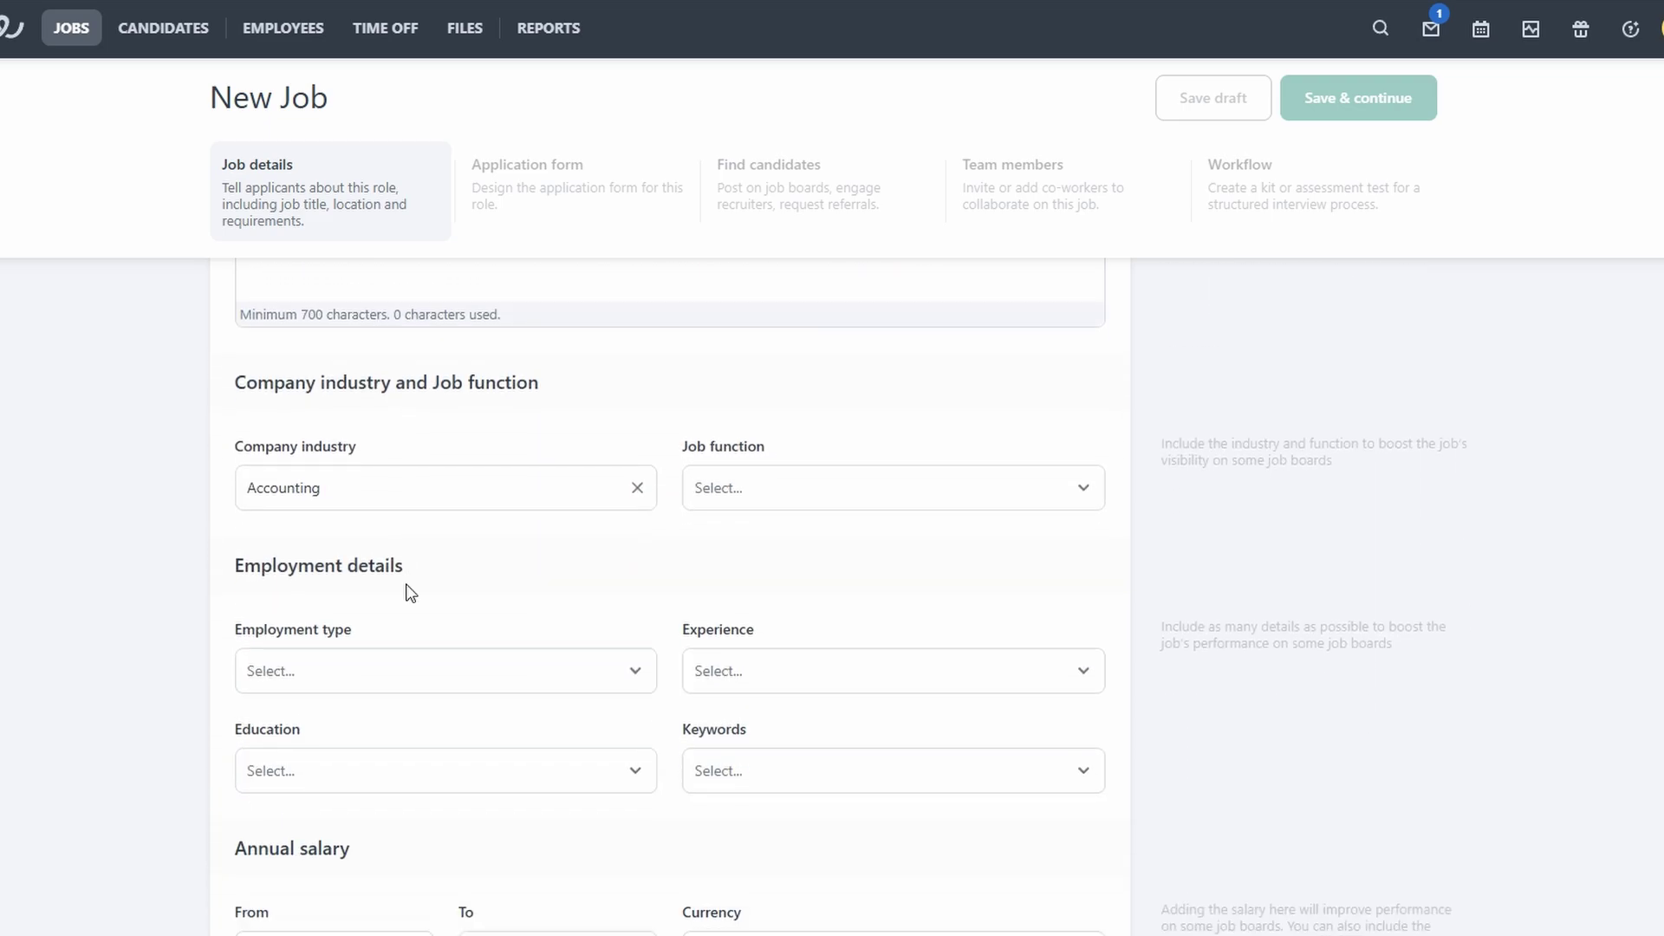
scroll(410, 593, "up", 14)
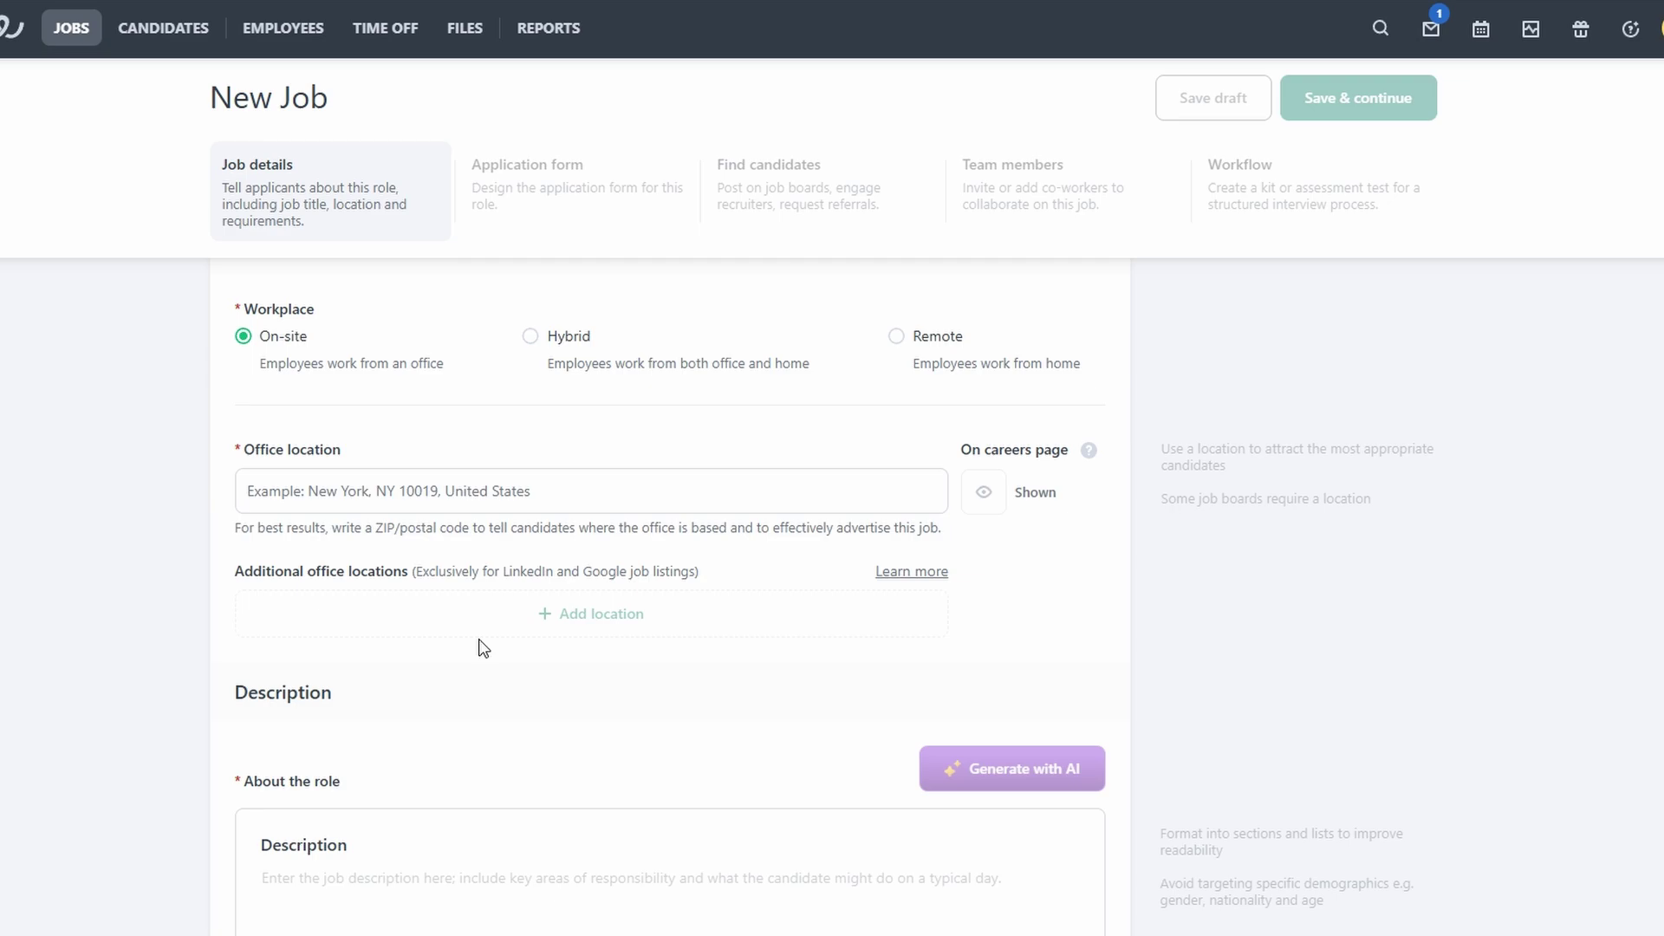
scroll(482, 648, "down", 4)
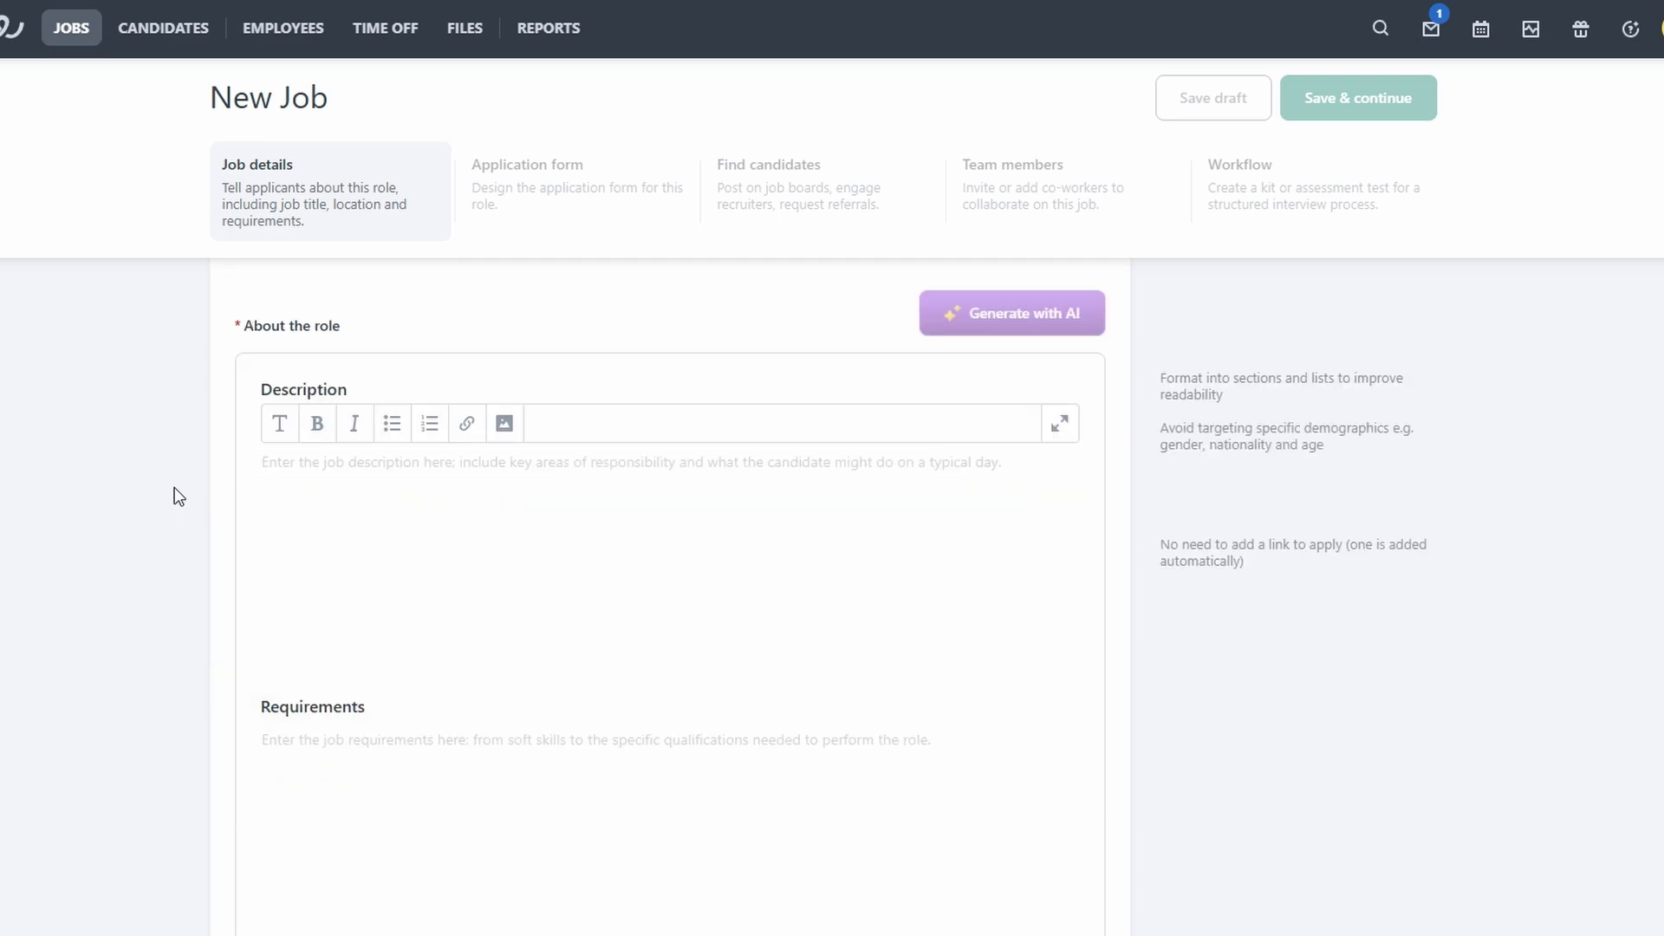
scroll(174, 487, "down", 3)
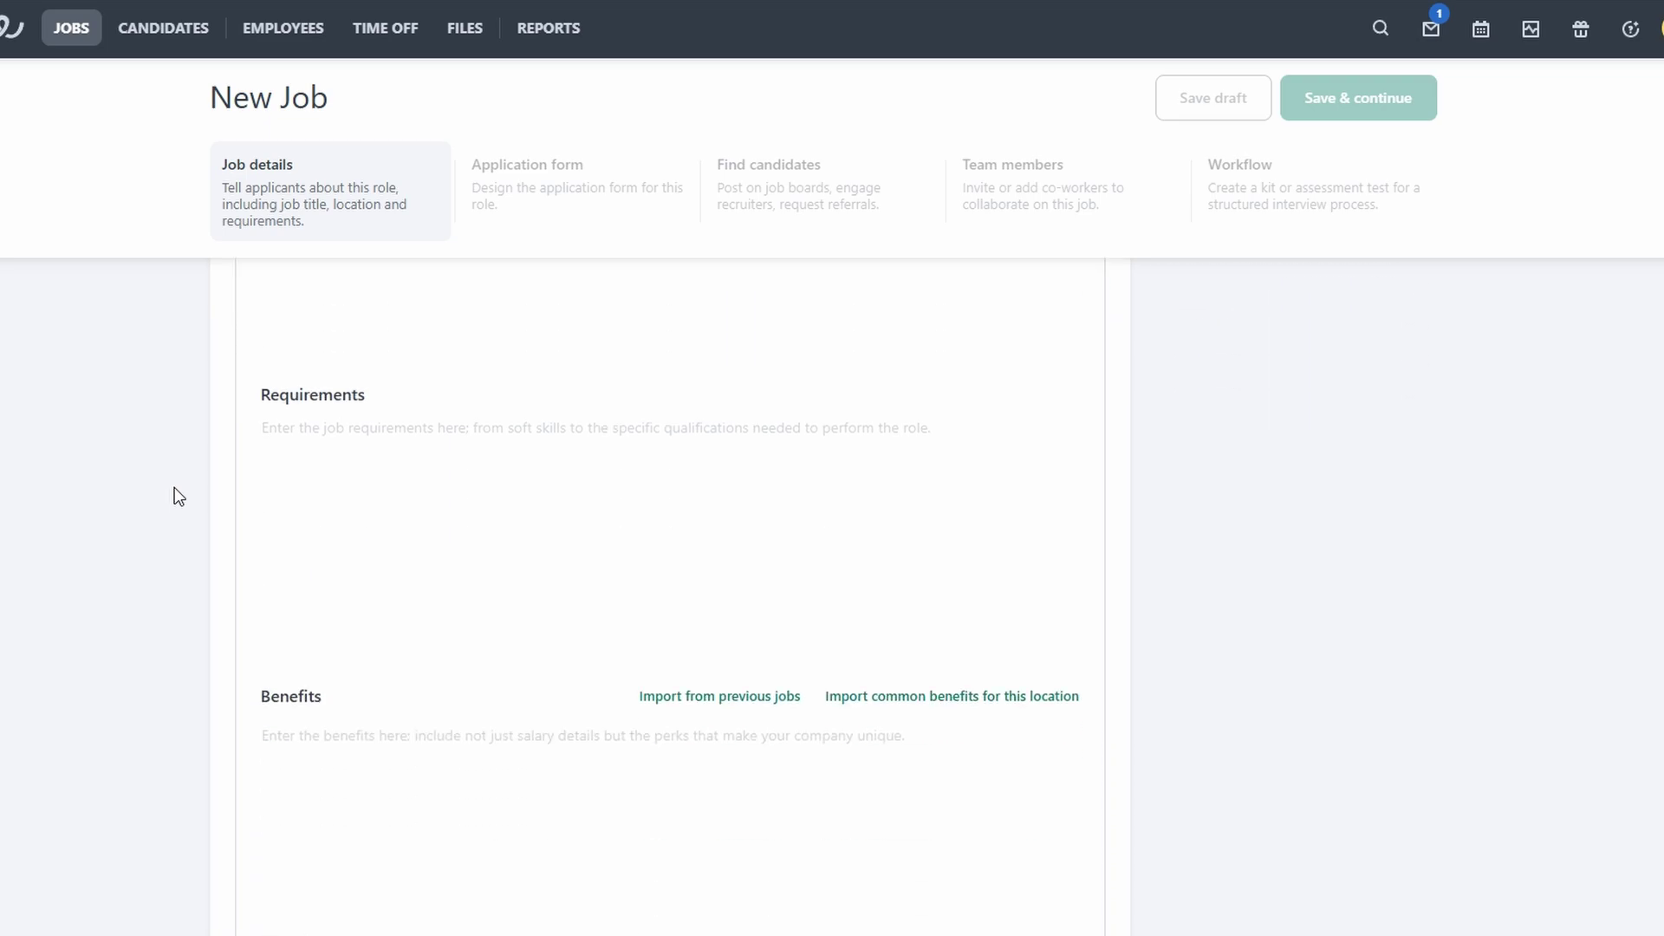
scroll(179, 496, "down", 3)
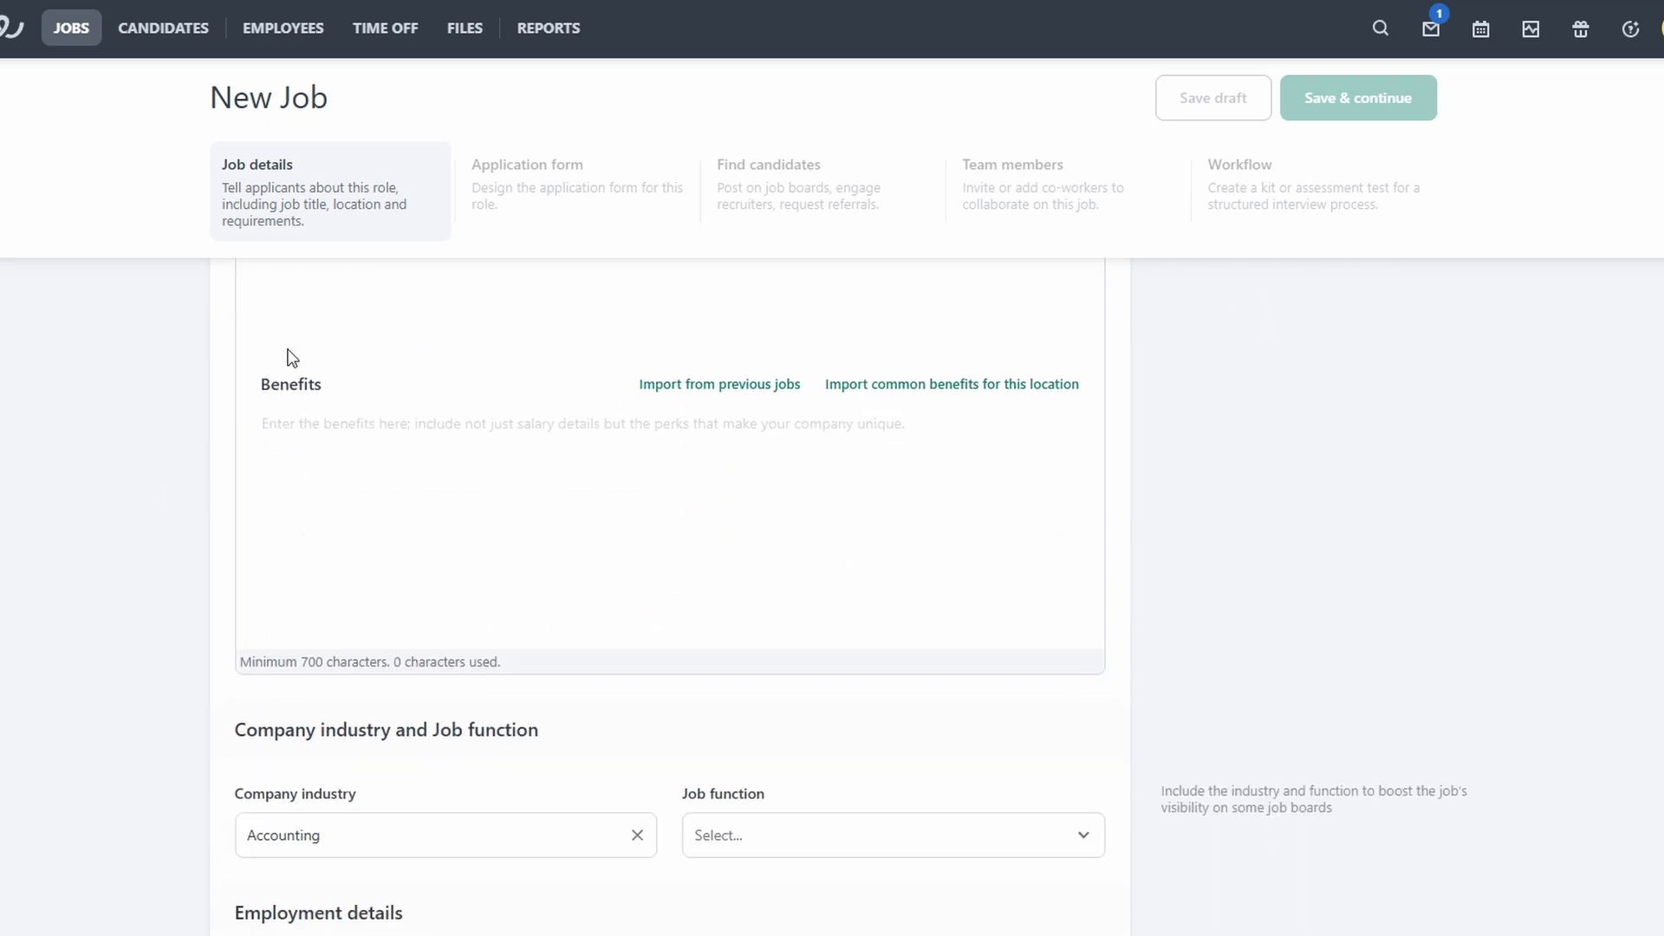
scroll(521, 624, "up", 10)
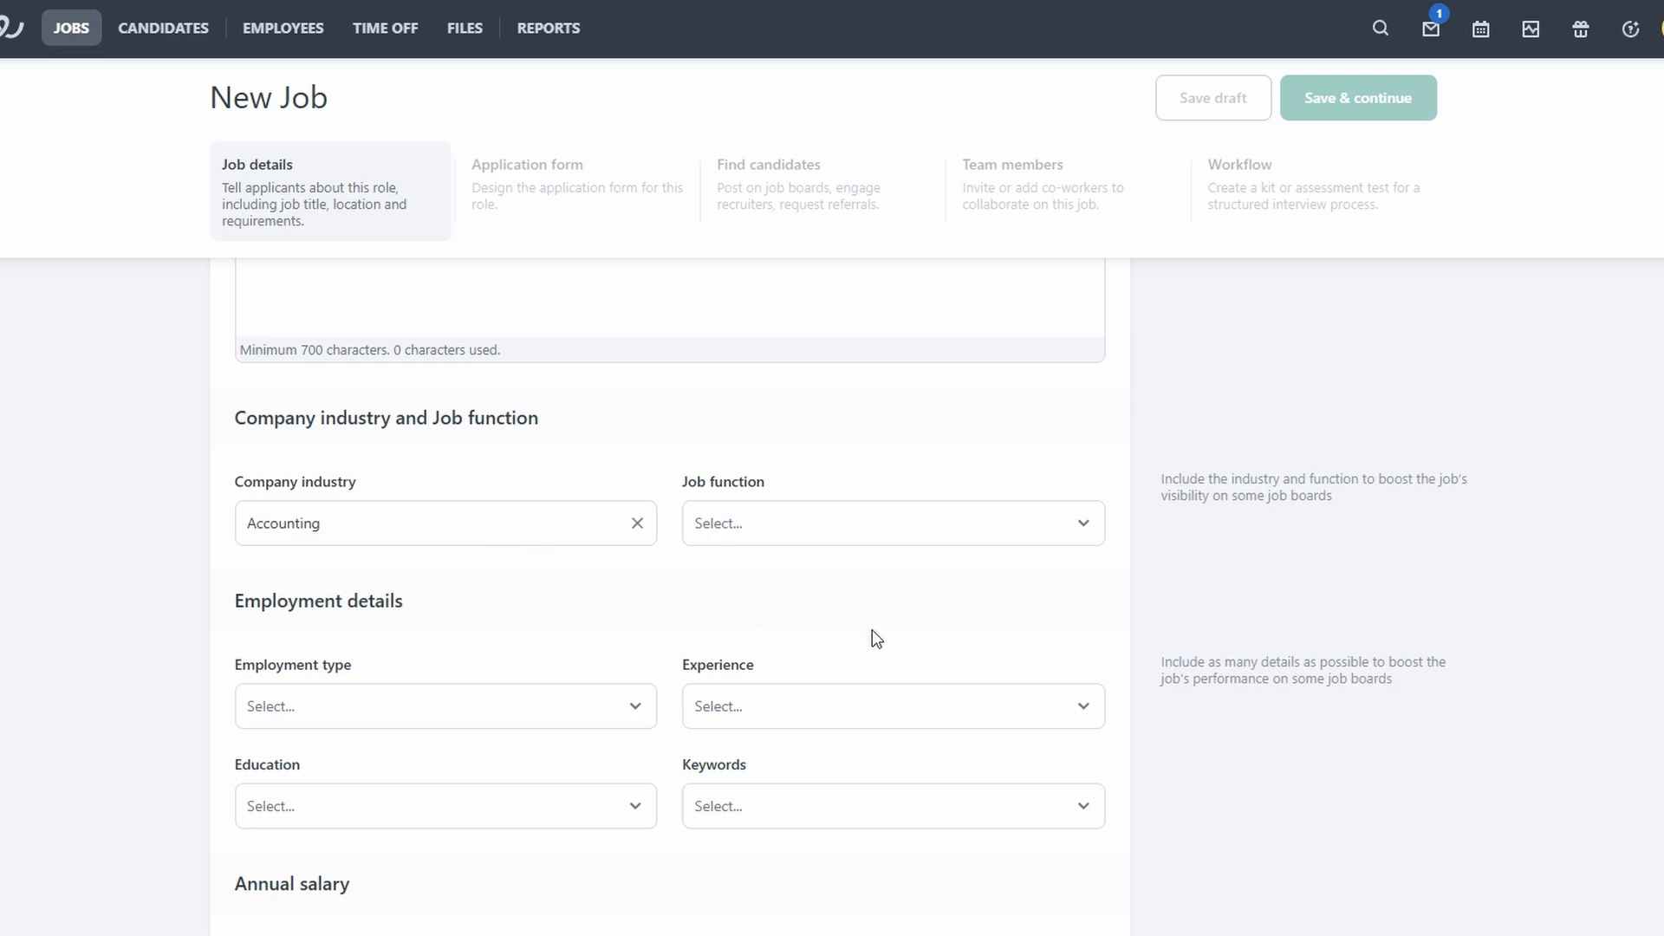
left_click(830, 706)
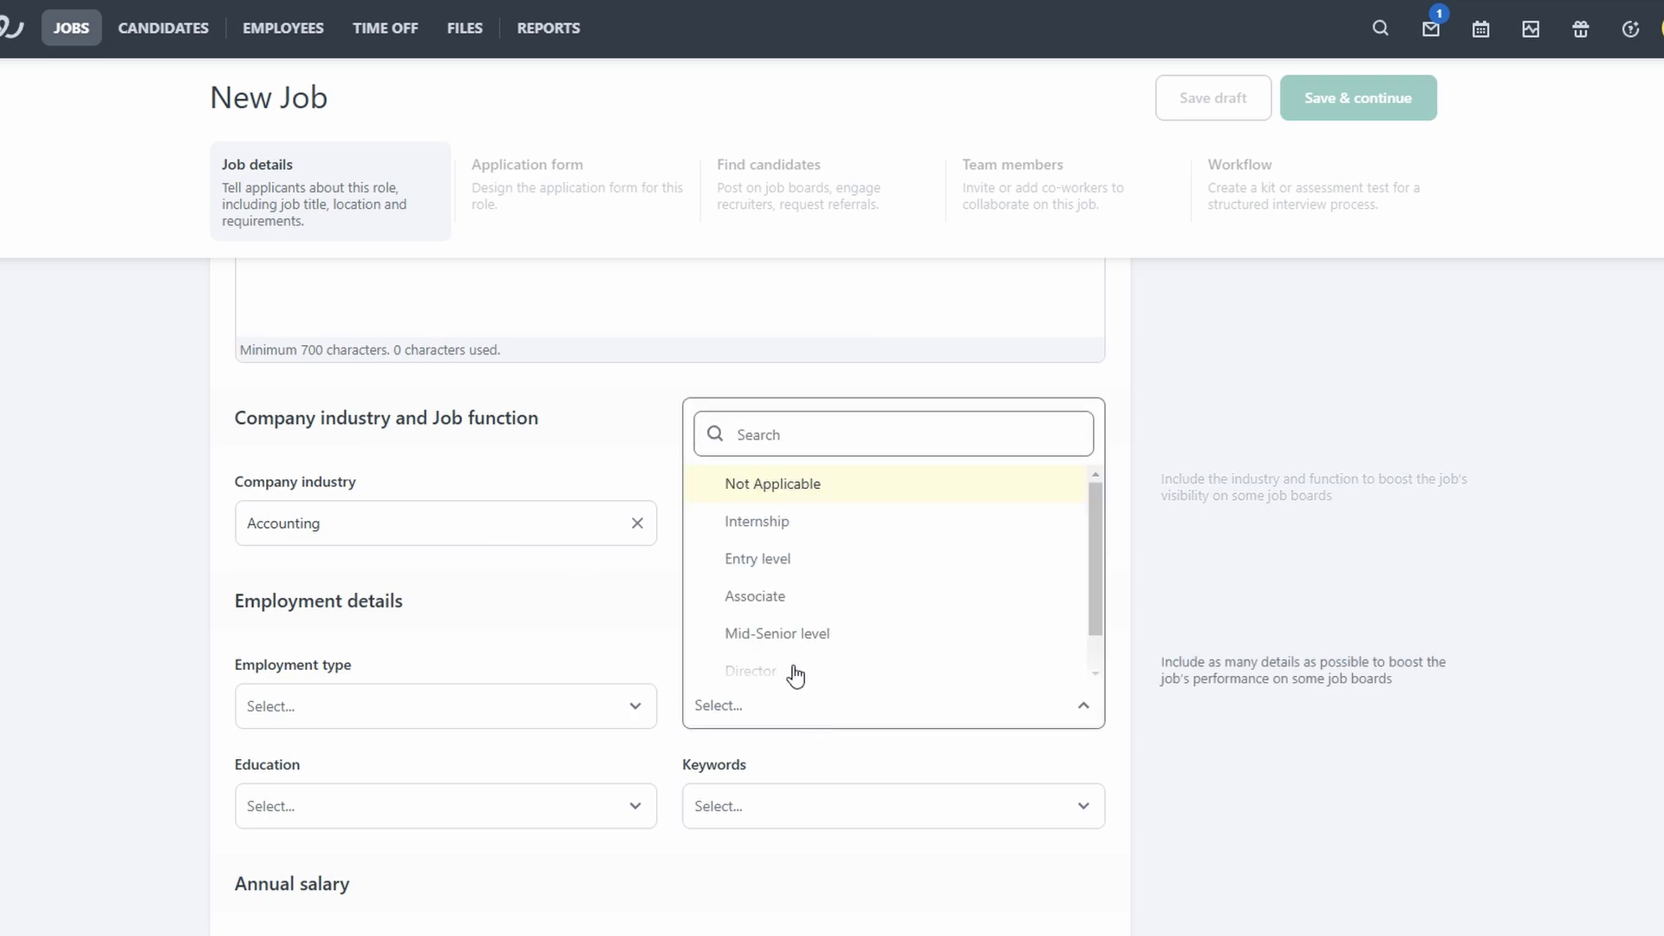
left_click(626, 705)
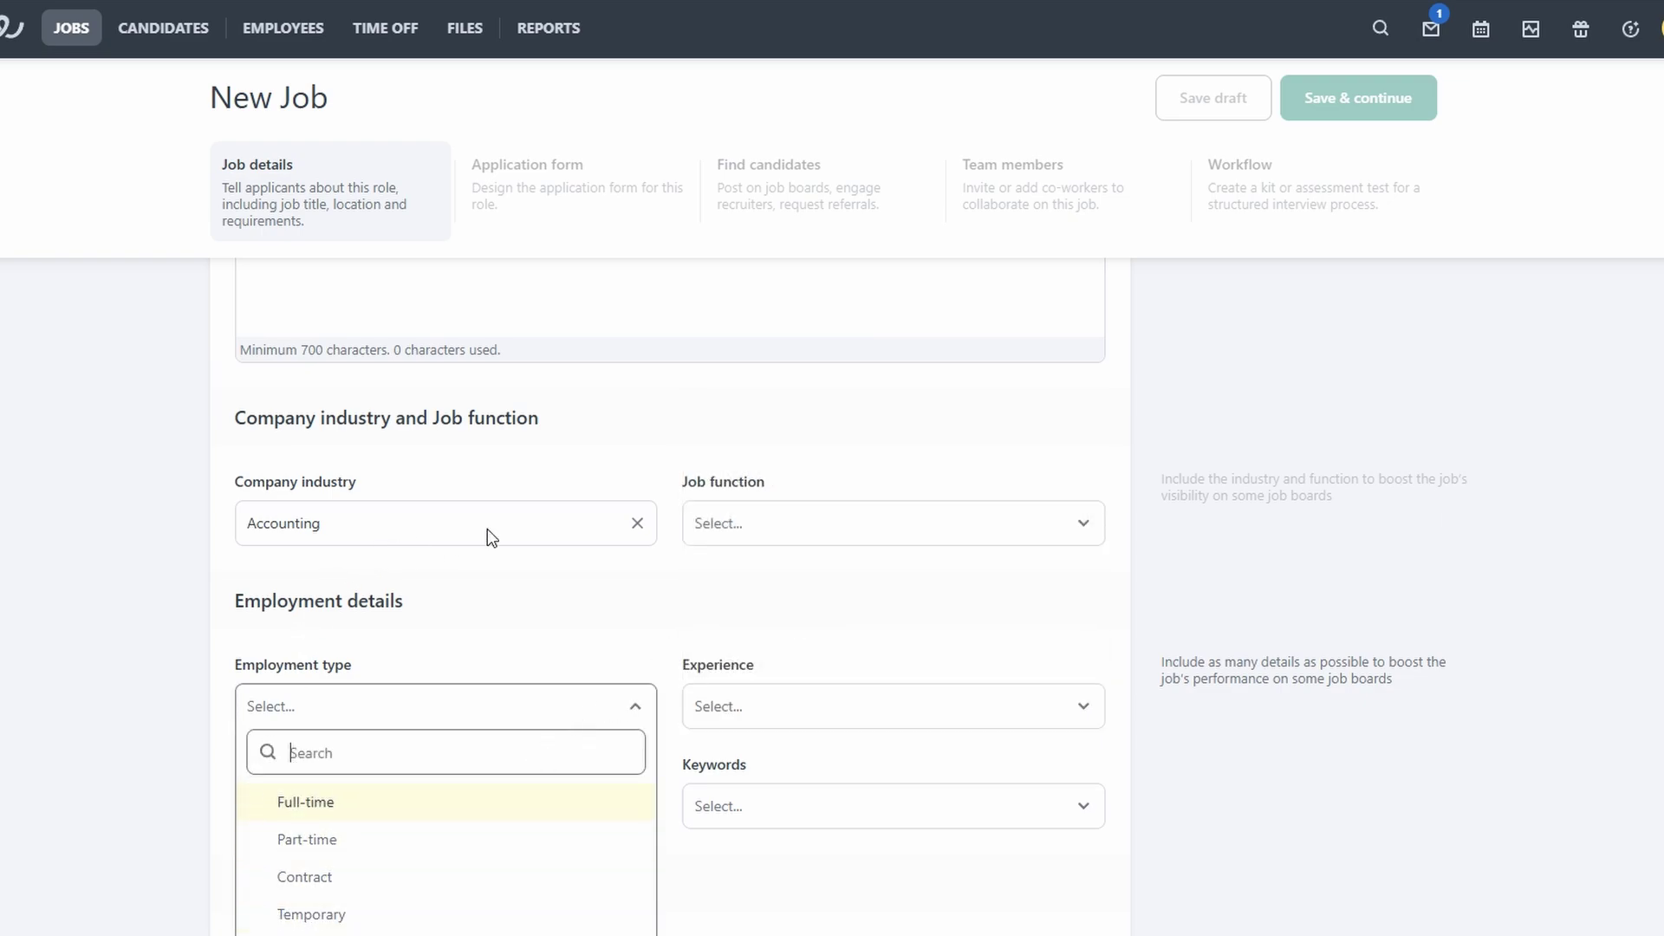
left_click(791, 530)
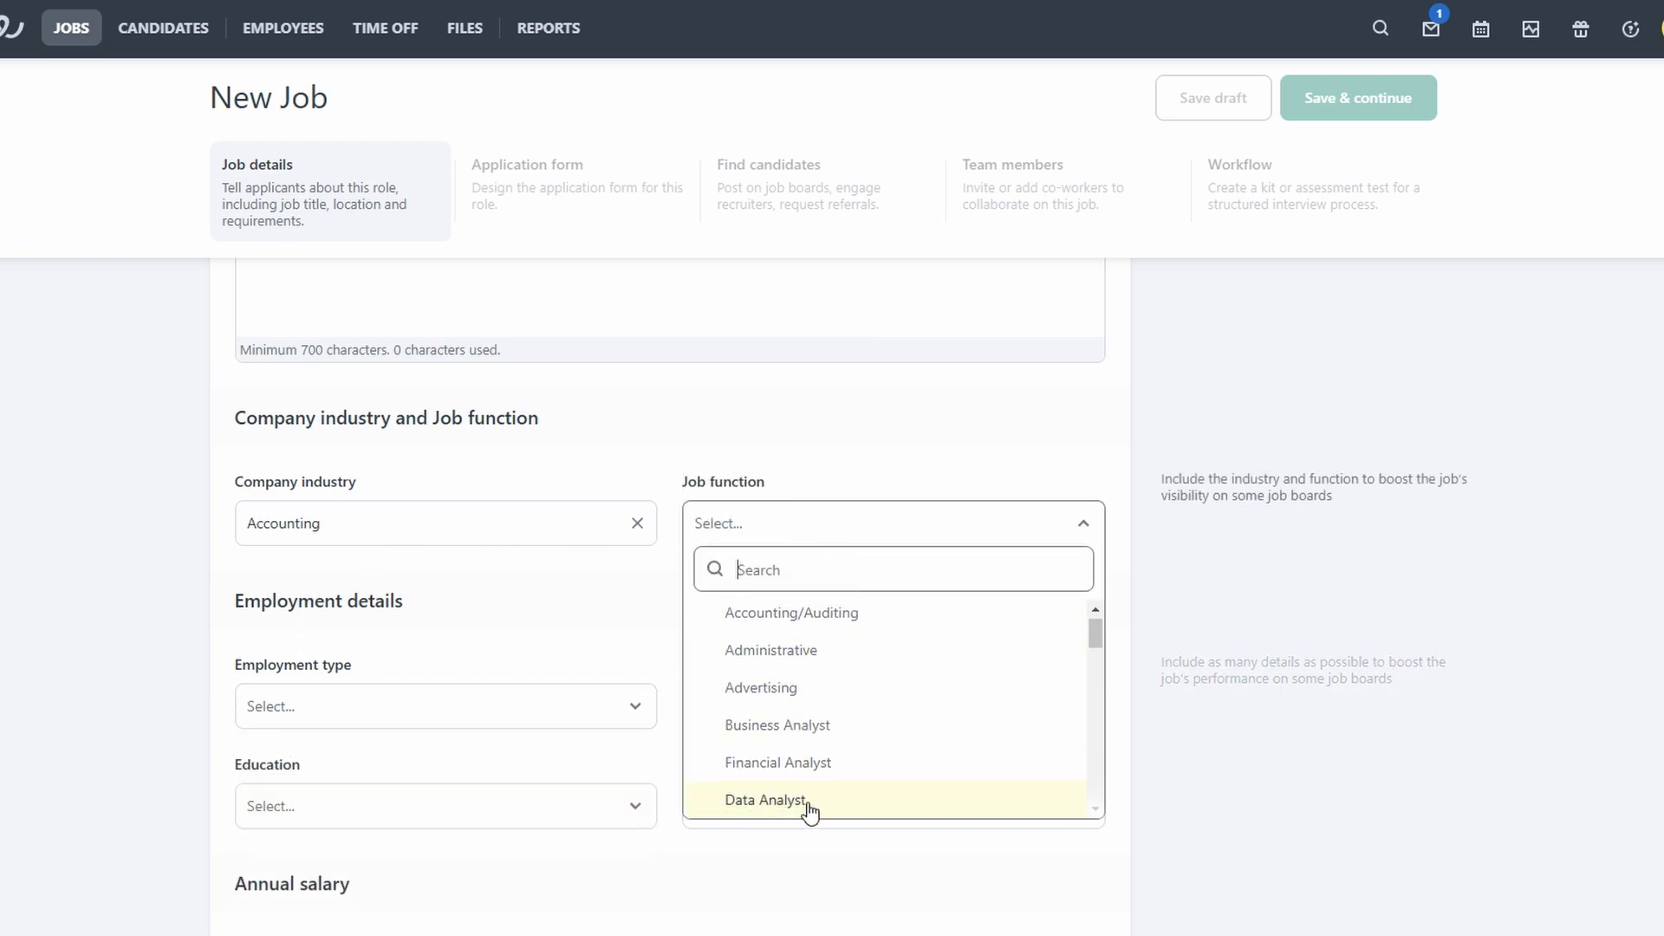
left_click(161, 753)
left_click(308, 819)
left_click(130, 784)
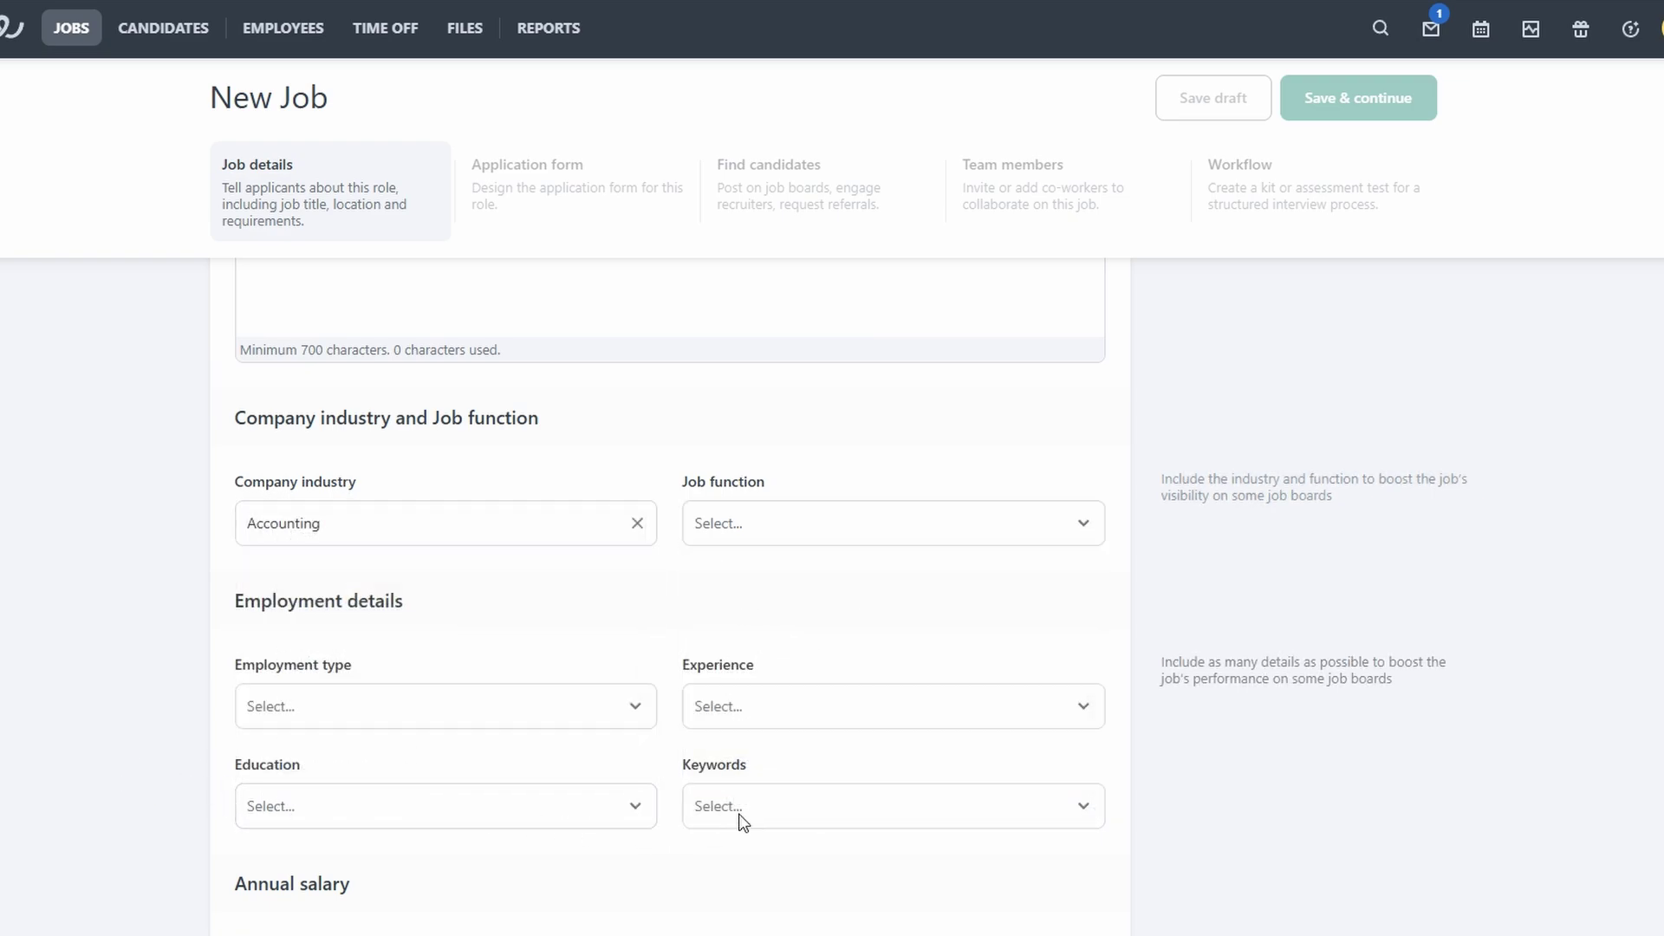
scroll(811, 656, "down", 2)
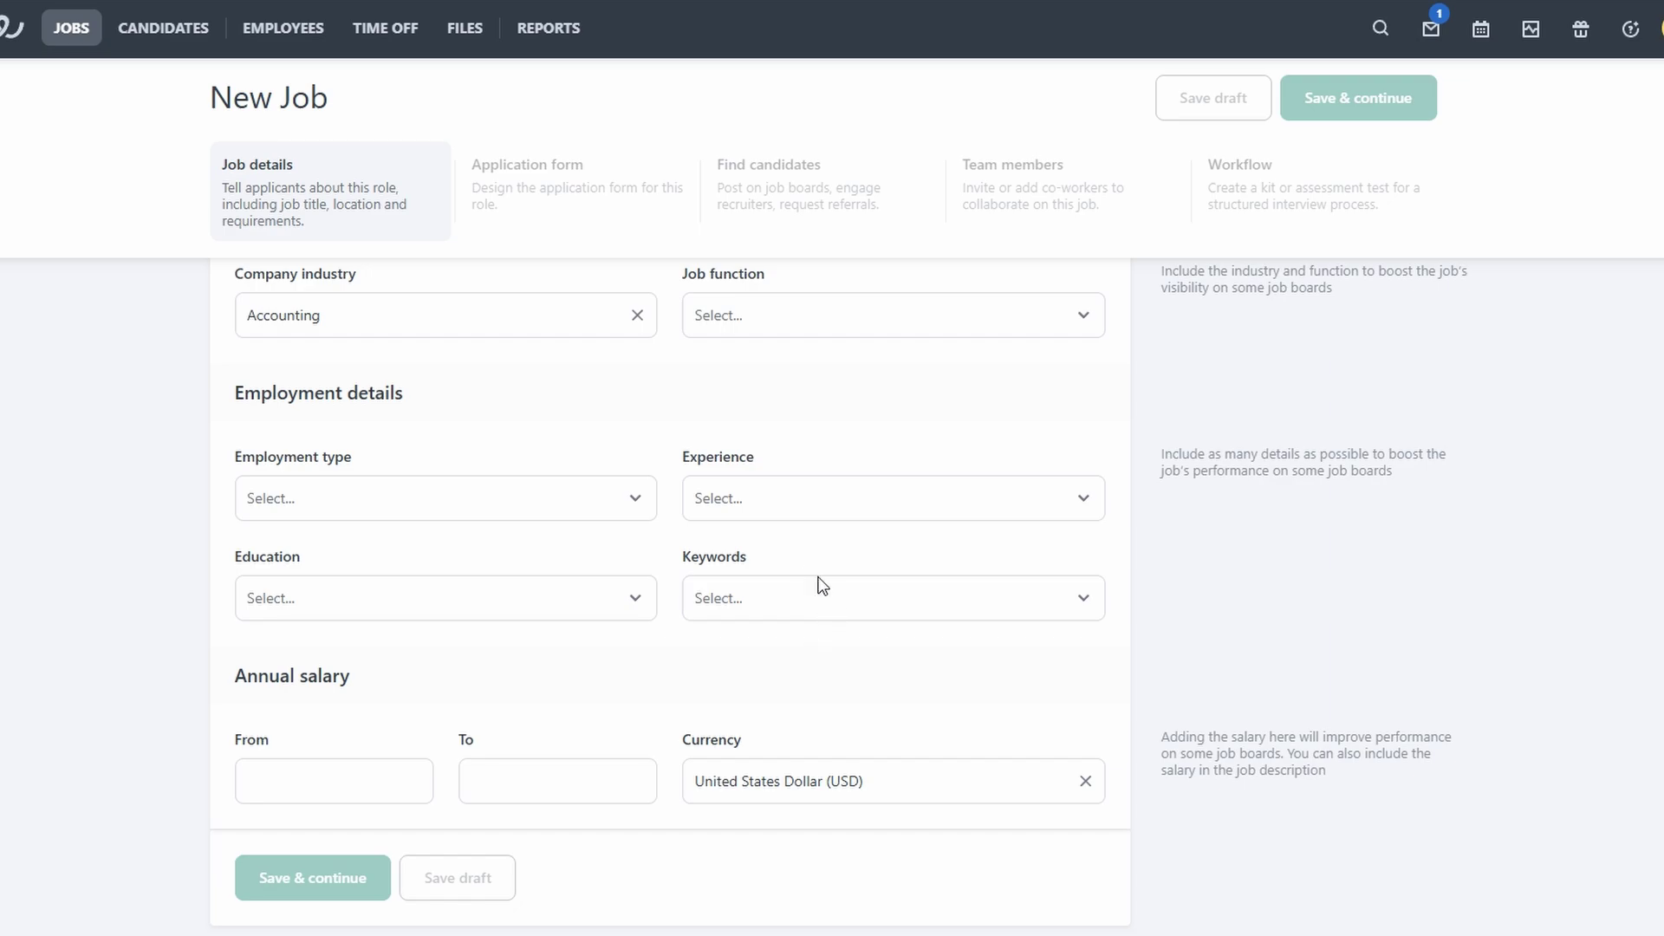
left_click_drag(748, 557, 683, 557)
left_click(718, 590)
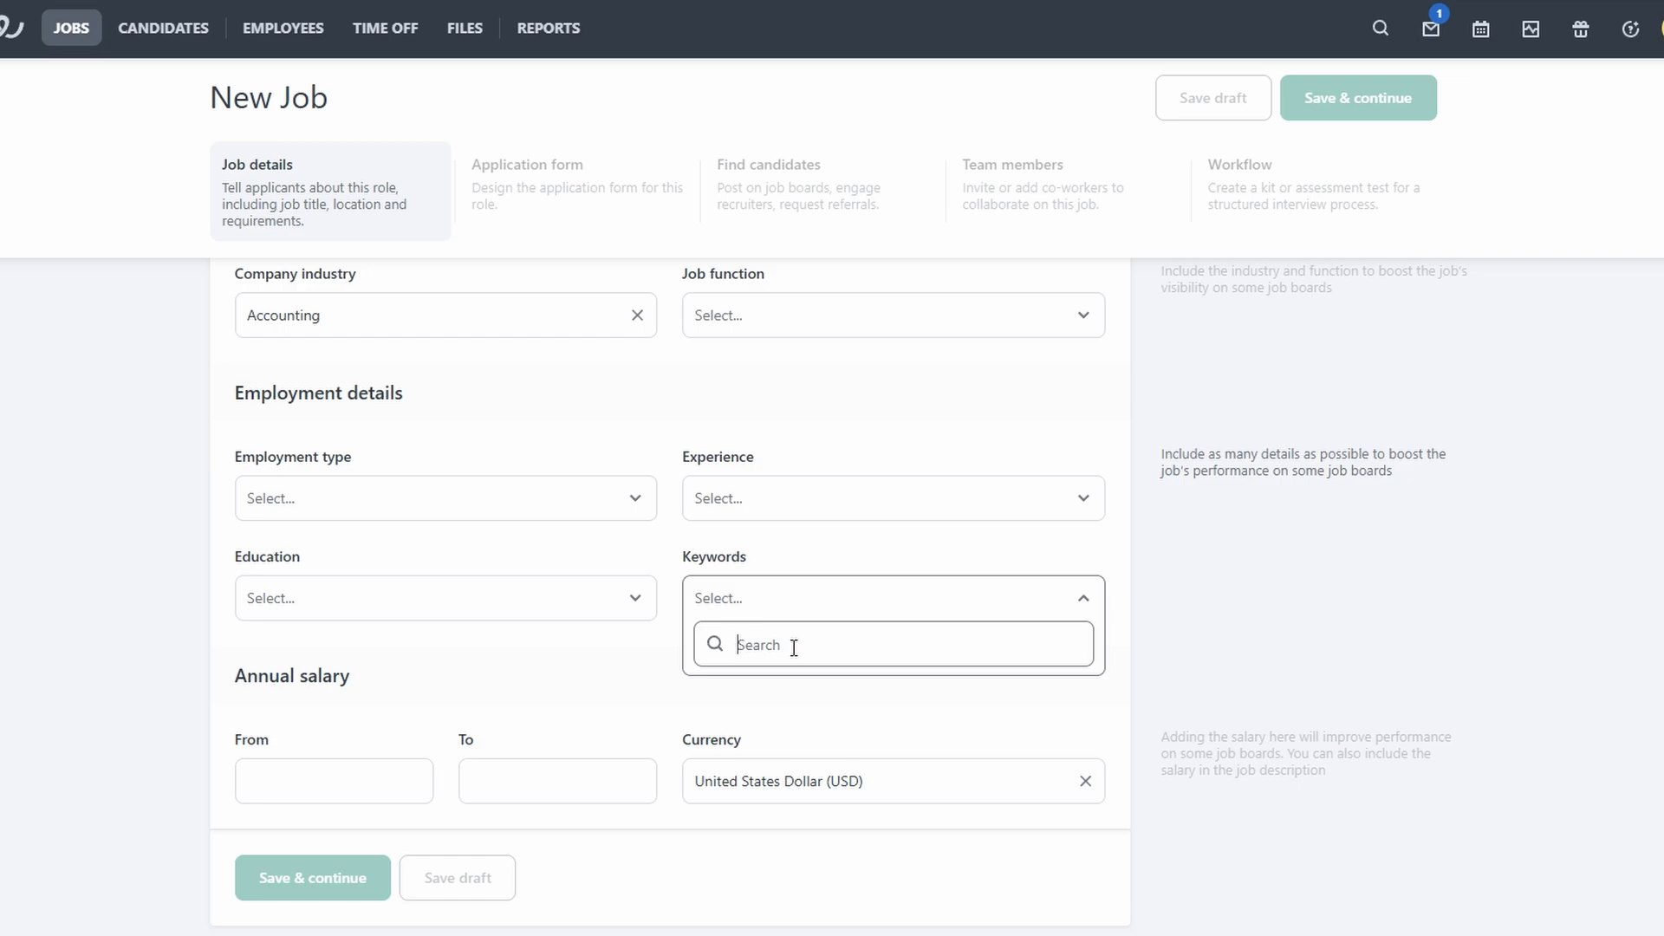
left_click(524, 691)
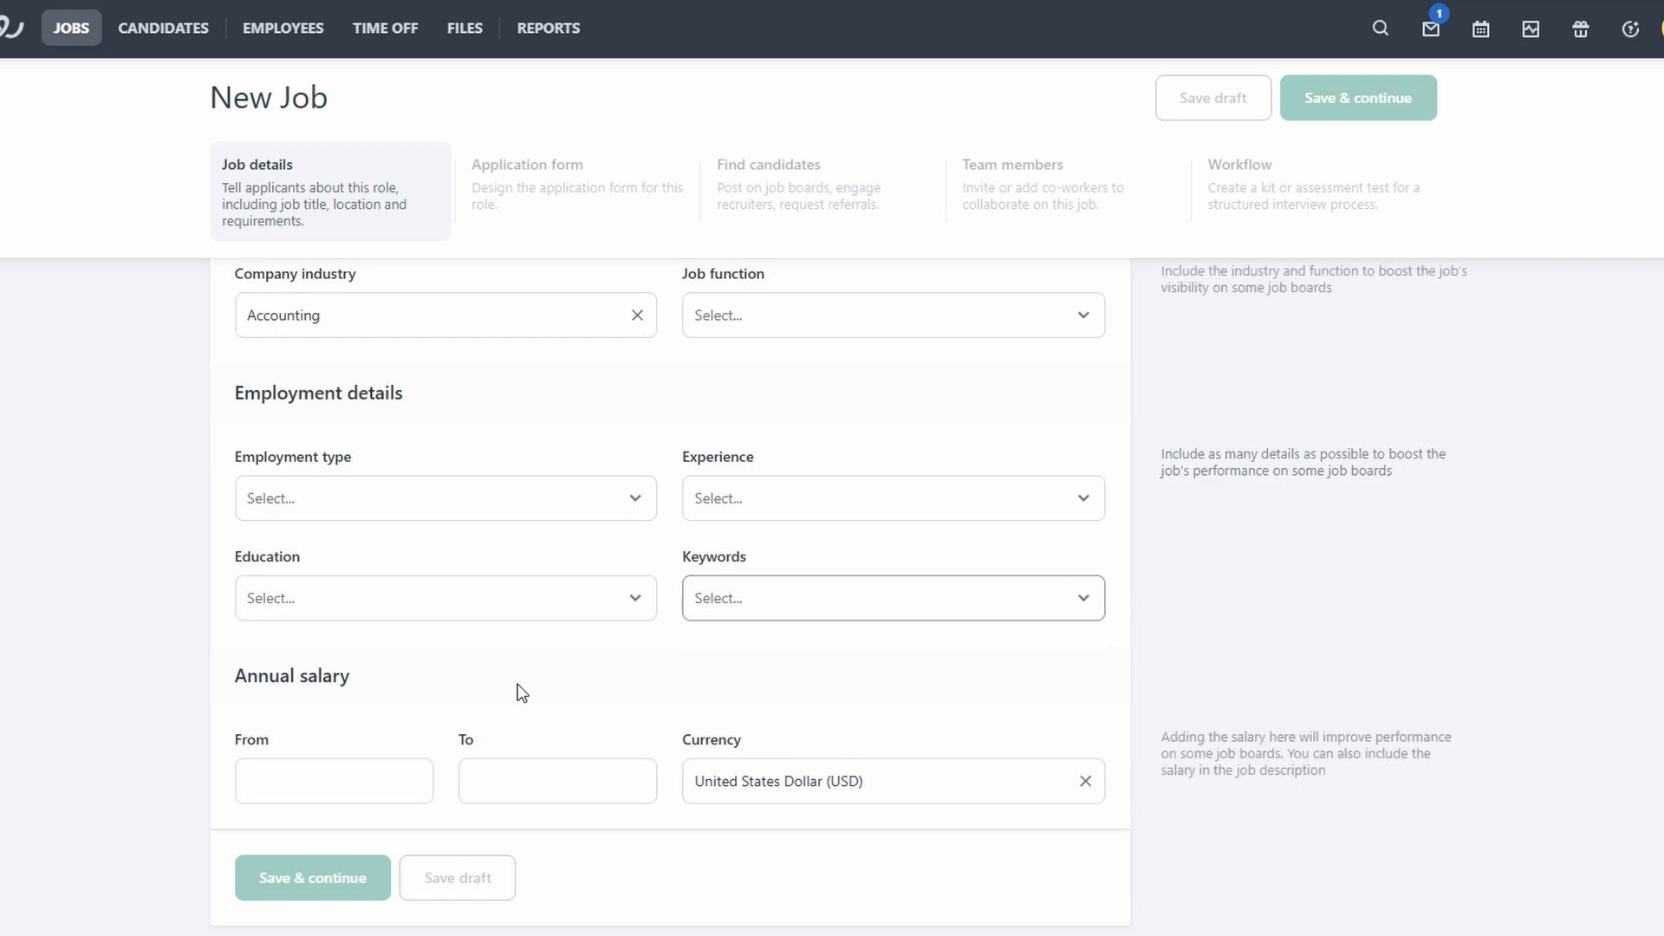
triple_click(315, 674)
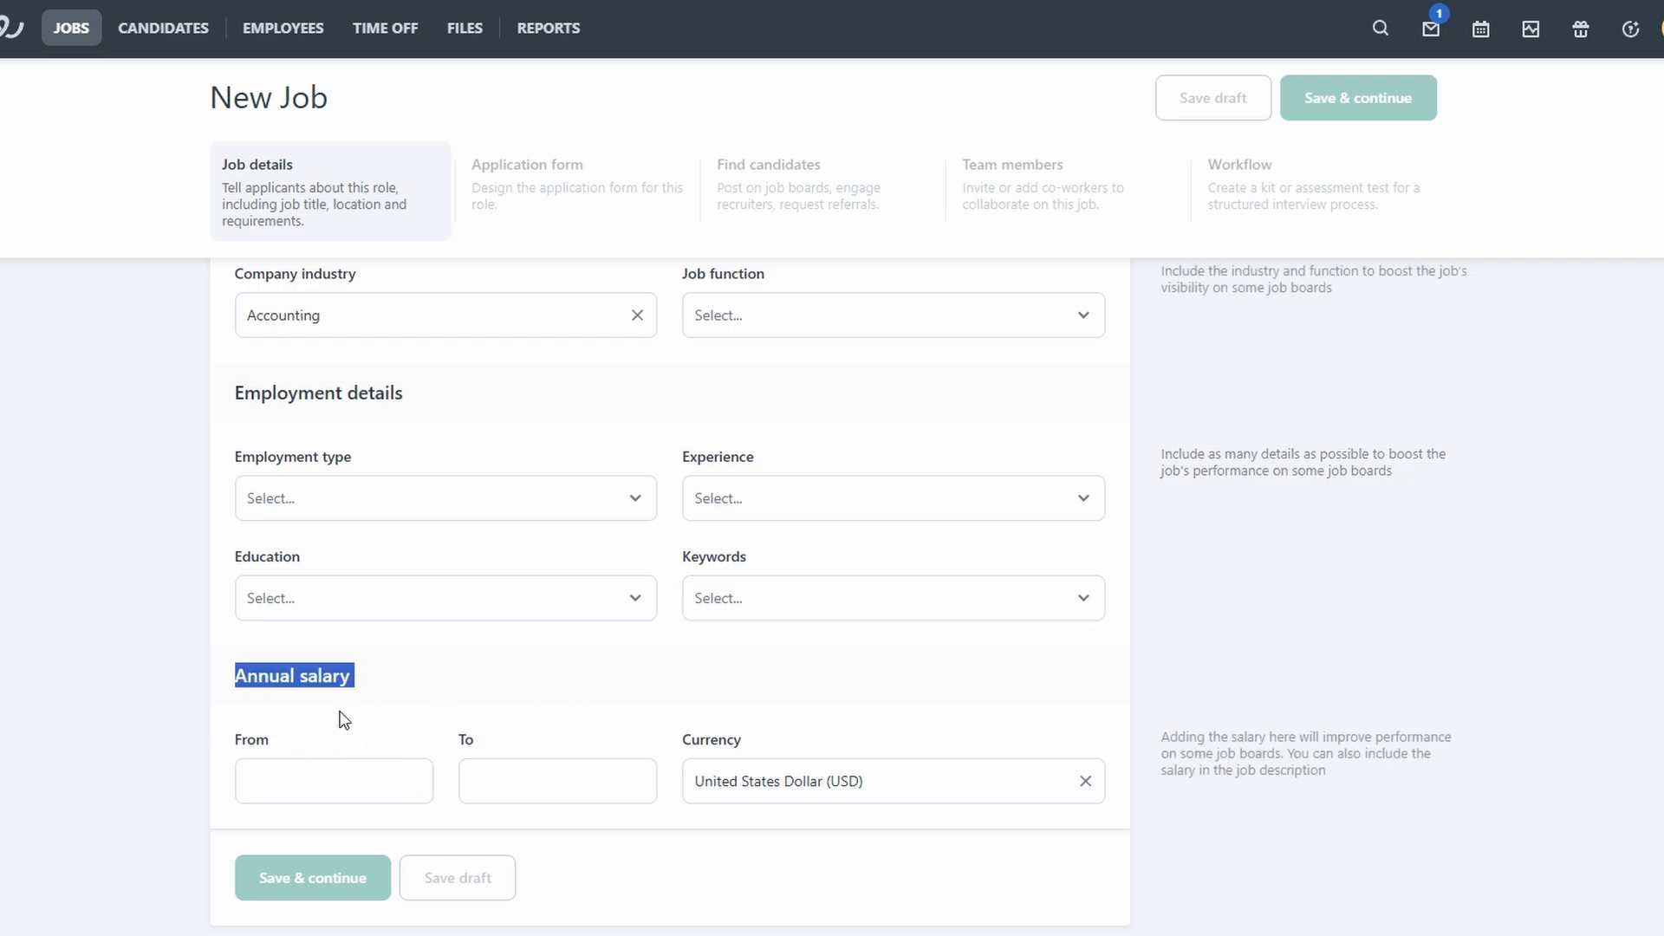
left_click(799, 790)
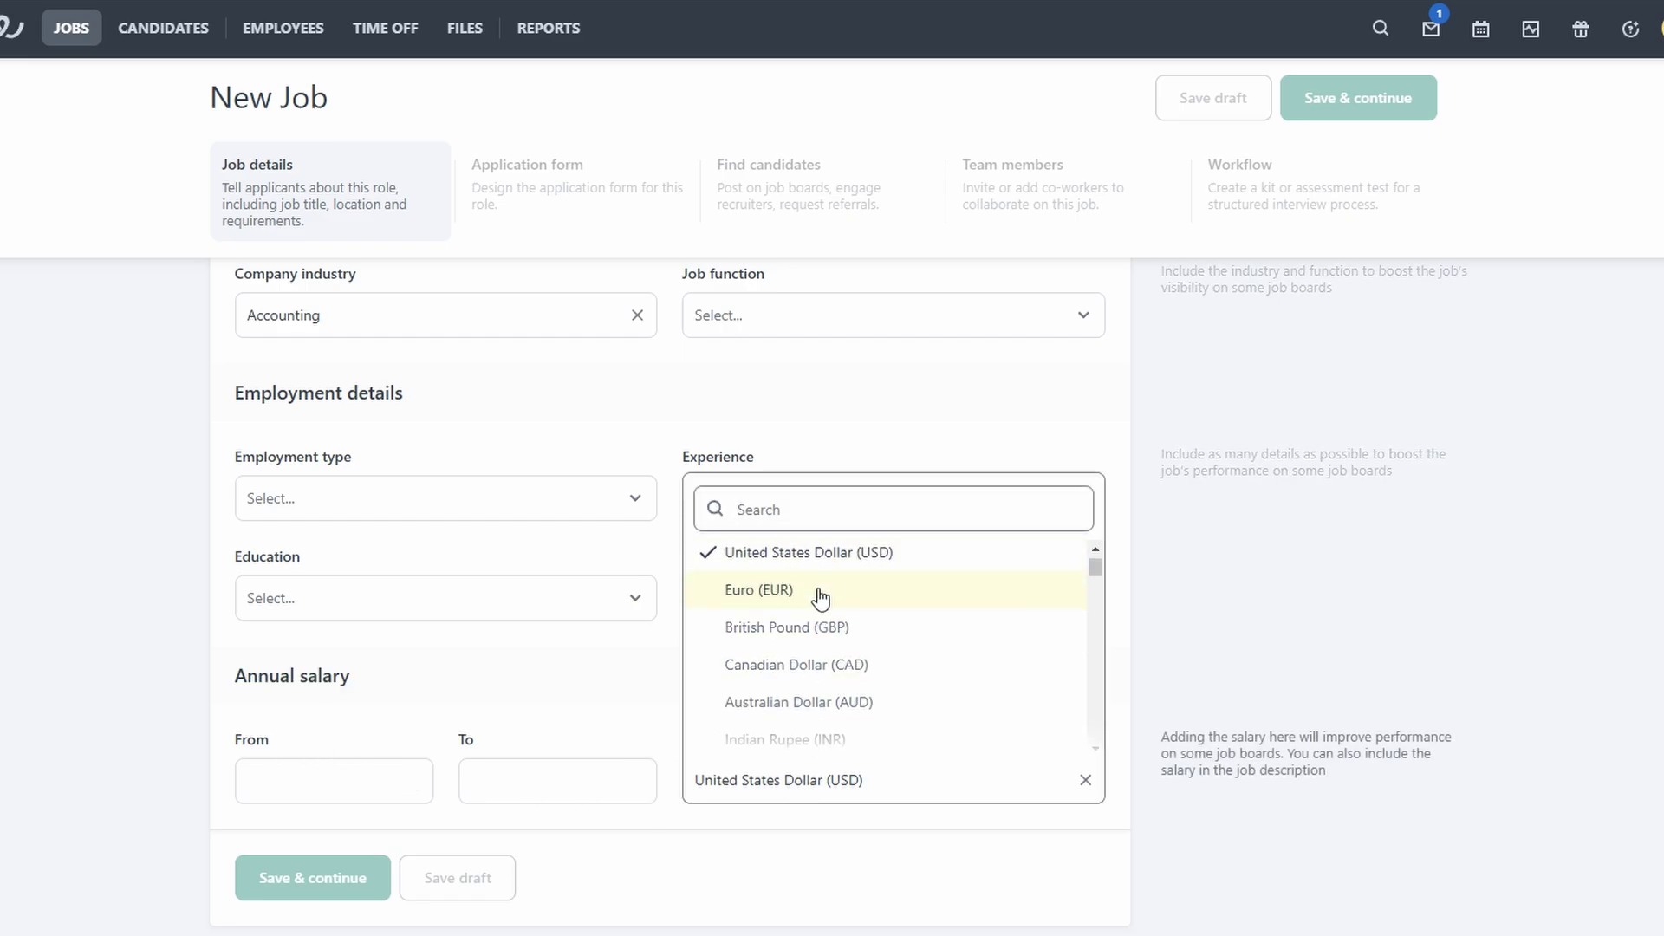
left_click(513, 780)
left_click(322, 779)
Clear the Job title field error, review the details form, and advance to Application form.
scroll(497, 558, "up", 10)
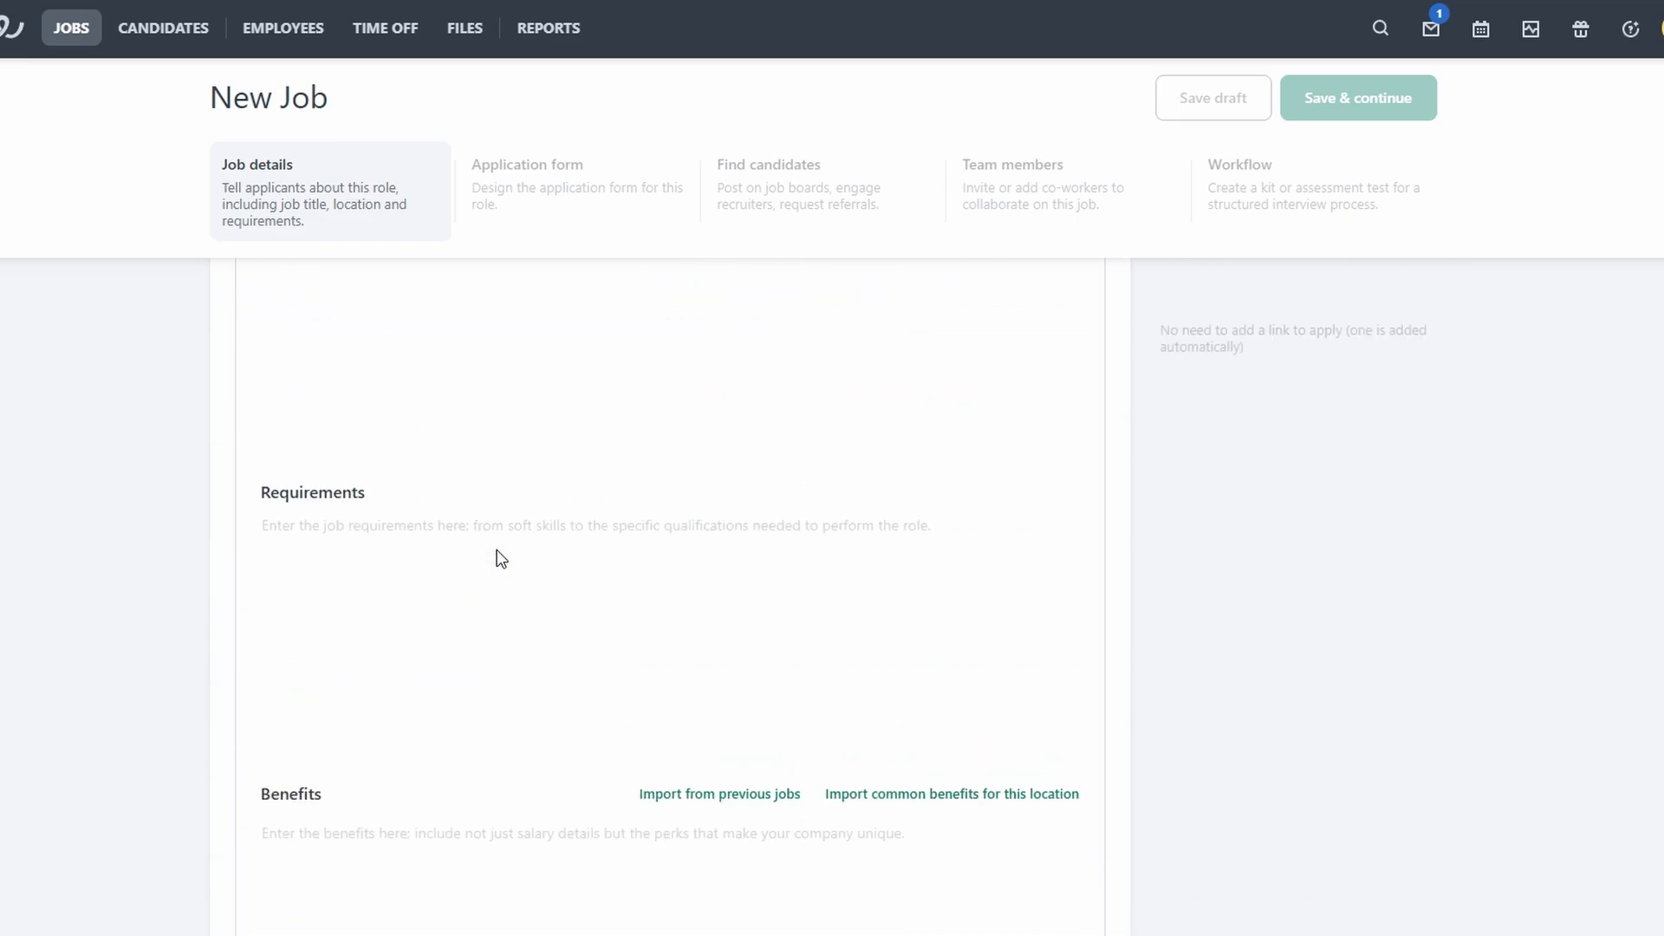
scroll(501, 559, "up", 10)
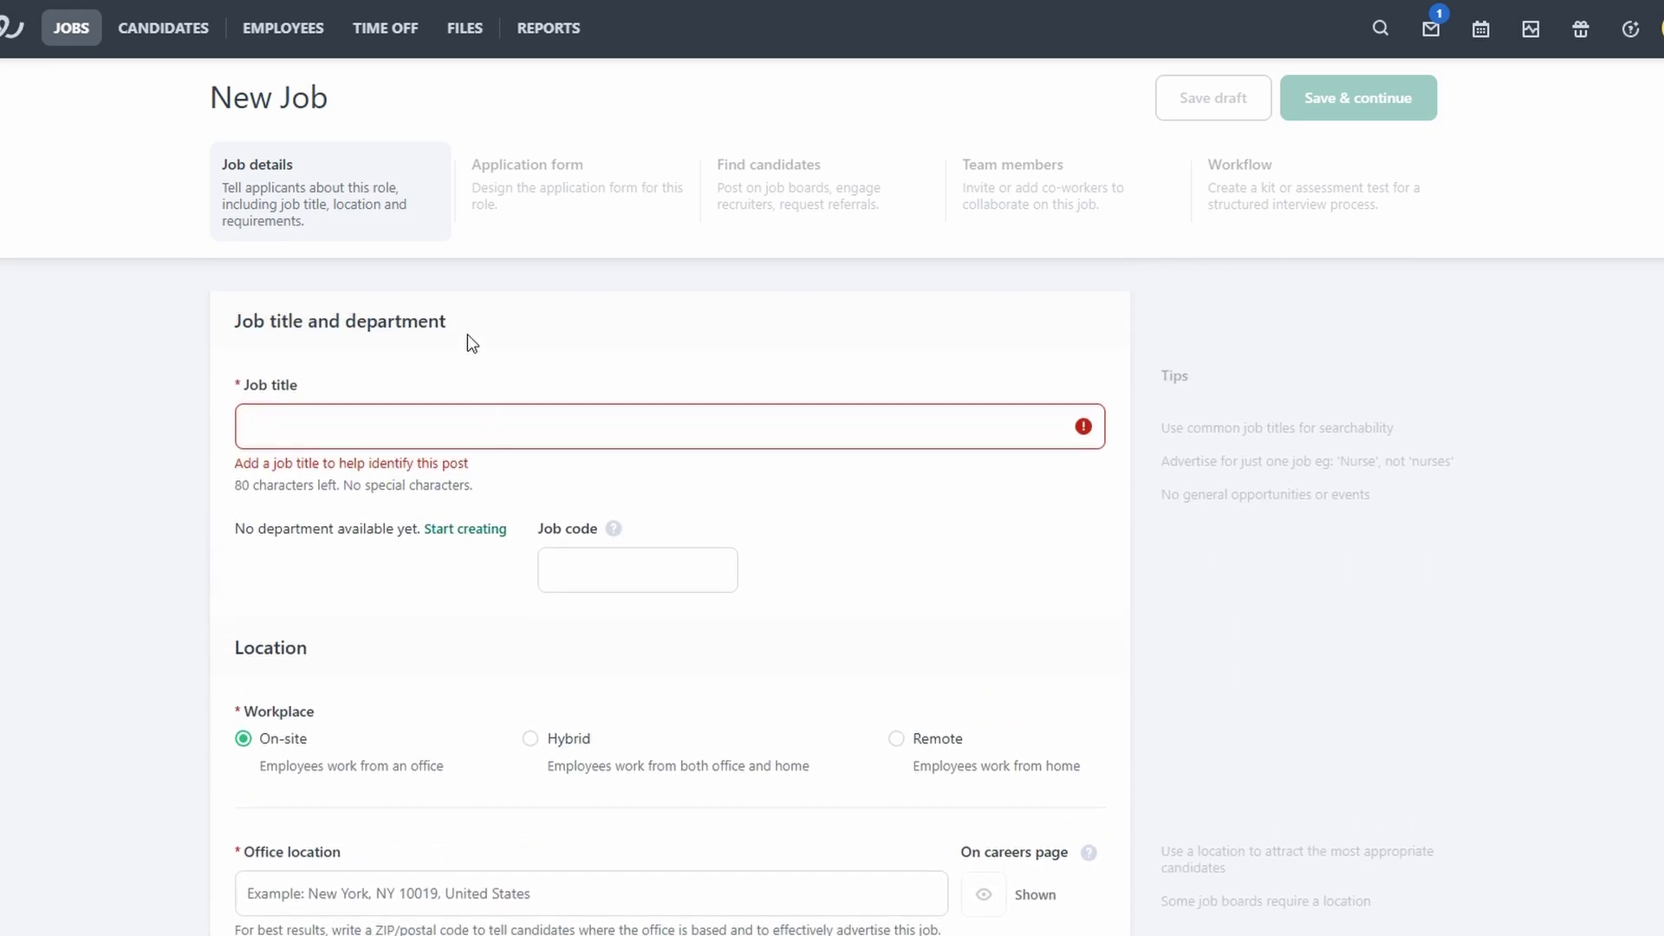
left_click(632, 391)
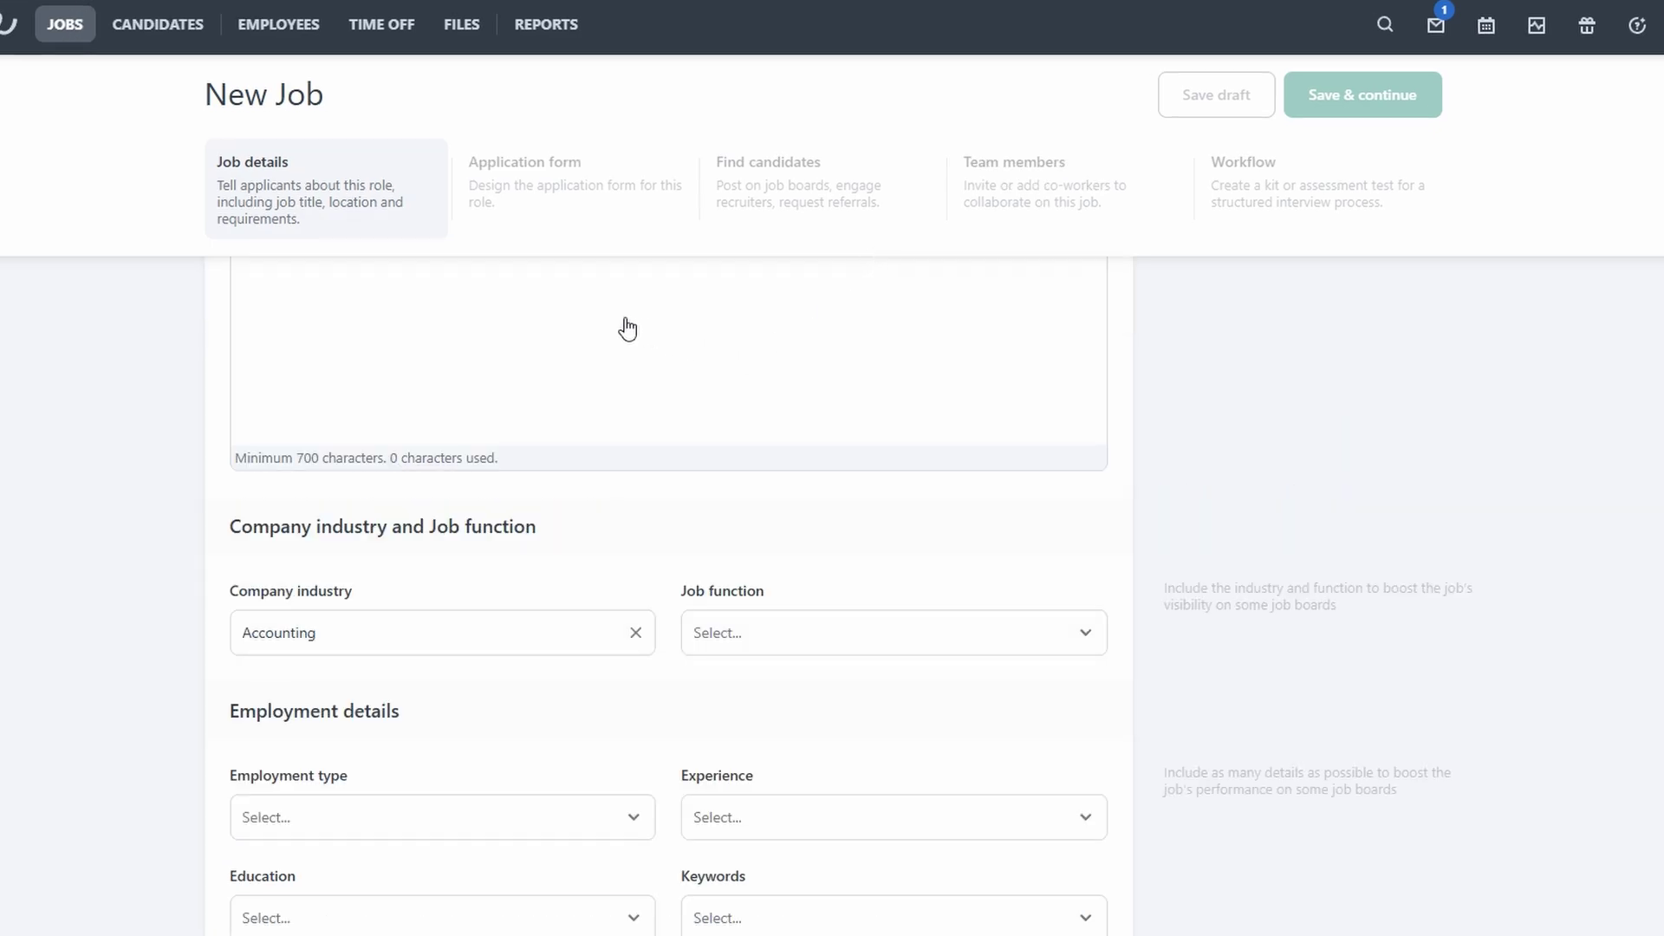
scroll(628, 328, "down", 3)
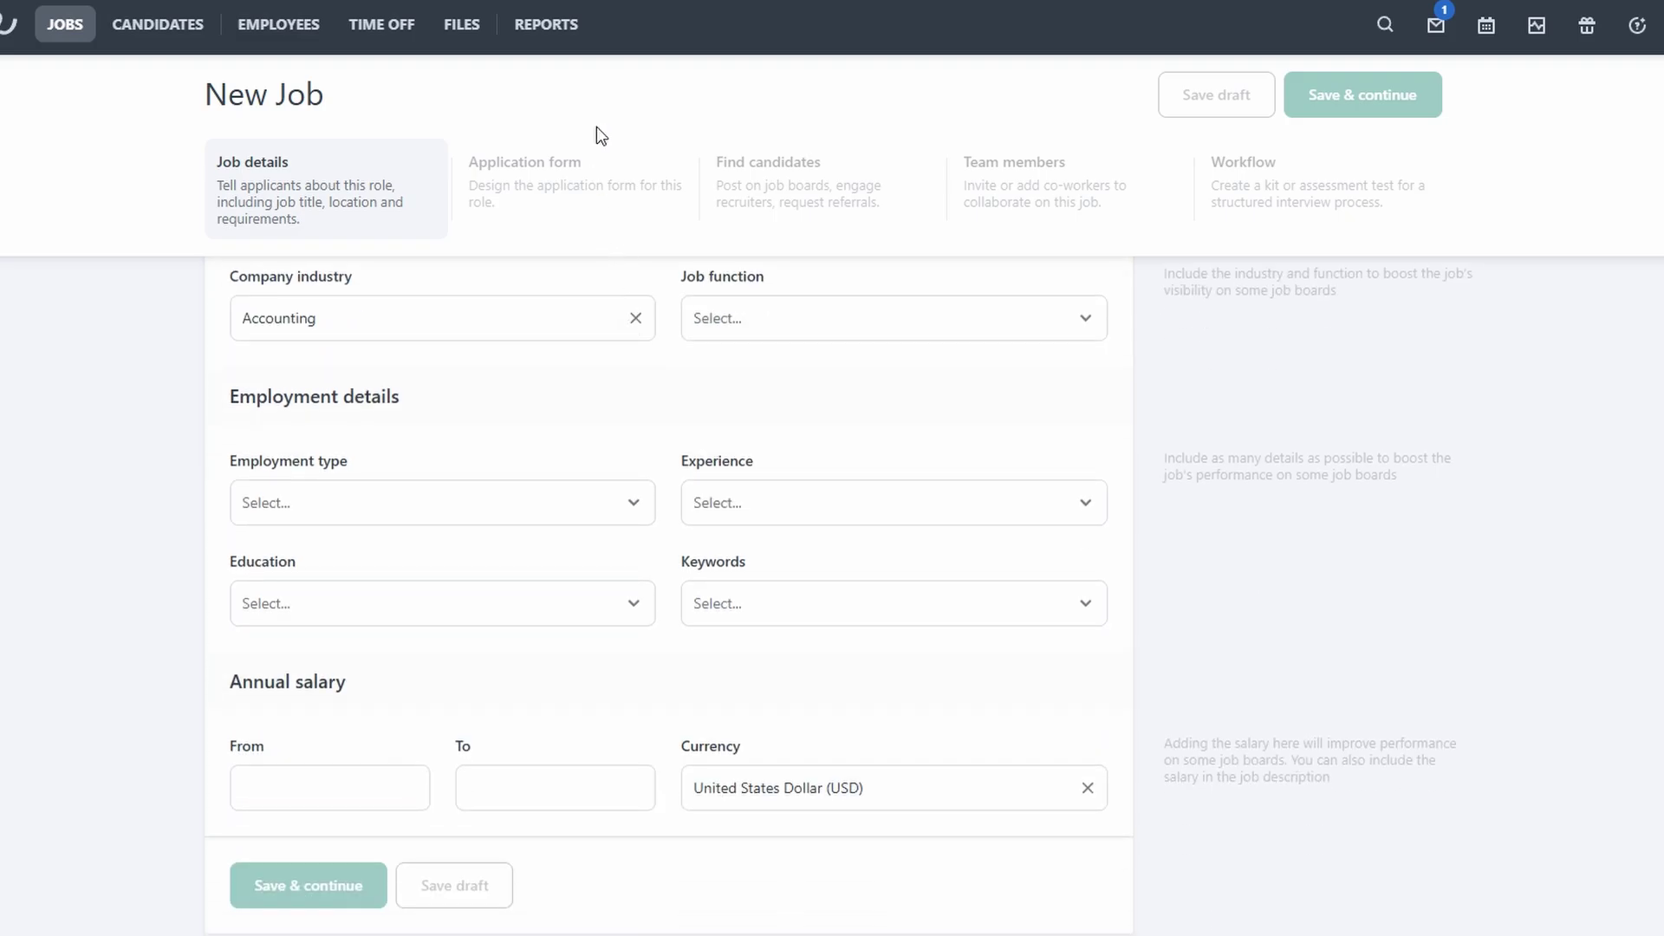
scroll(598, 230, "up", 10)
left_click(604, 232)
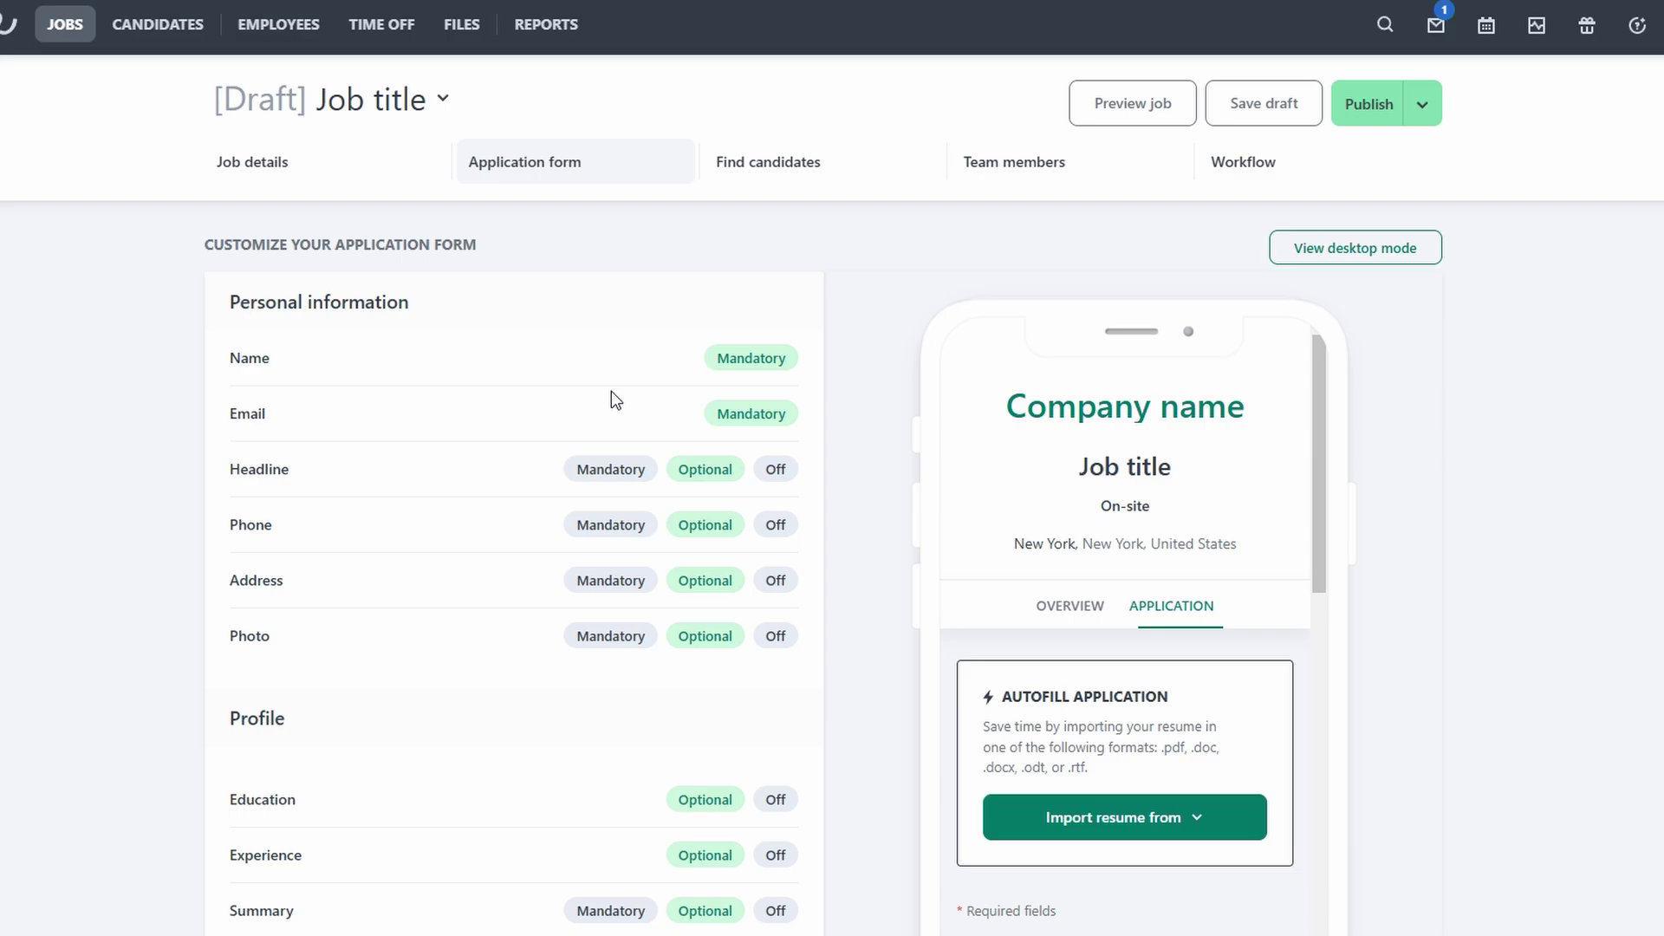
scroll(610, 391, "down", 6)
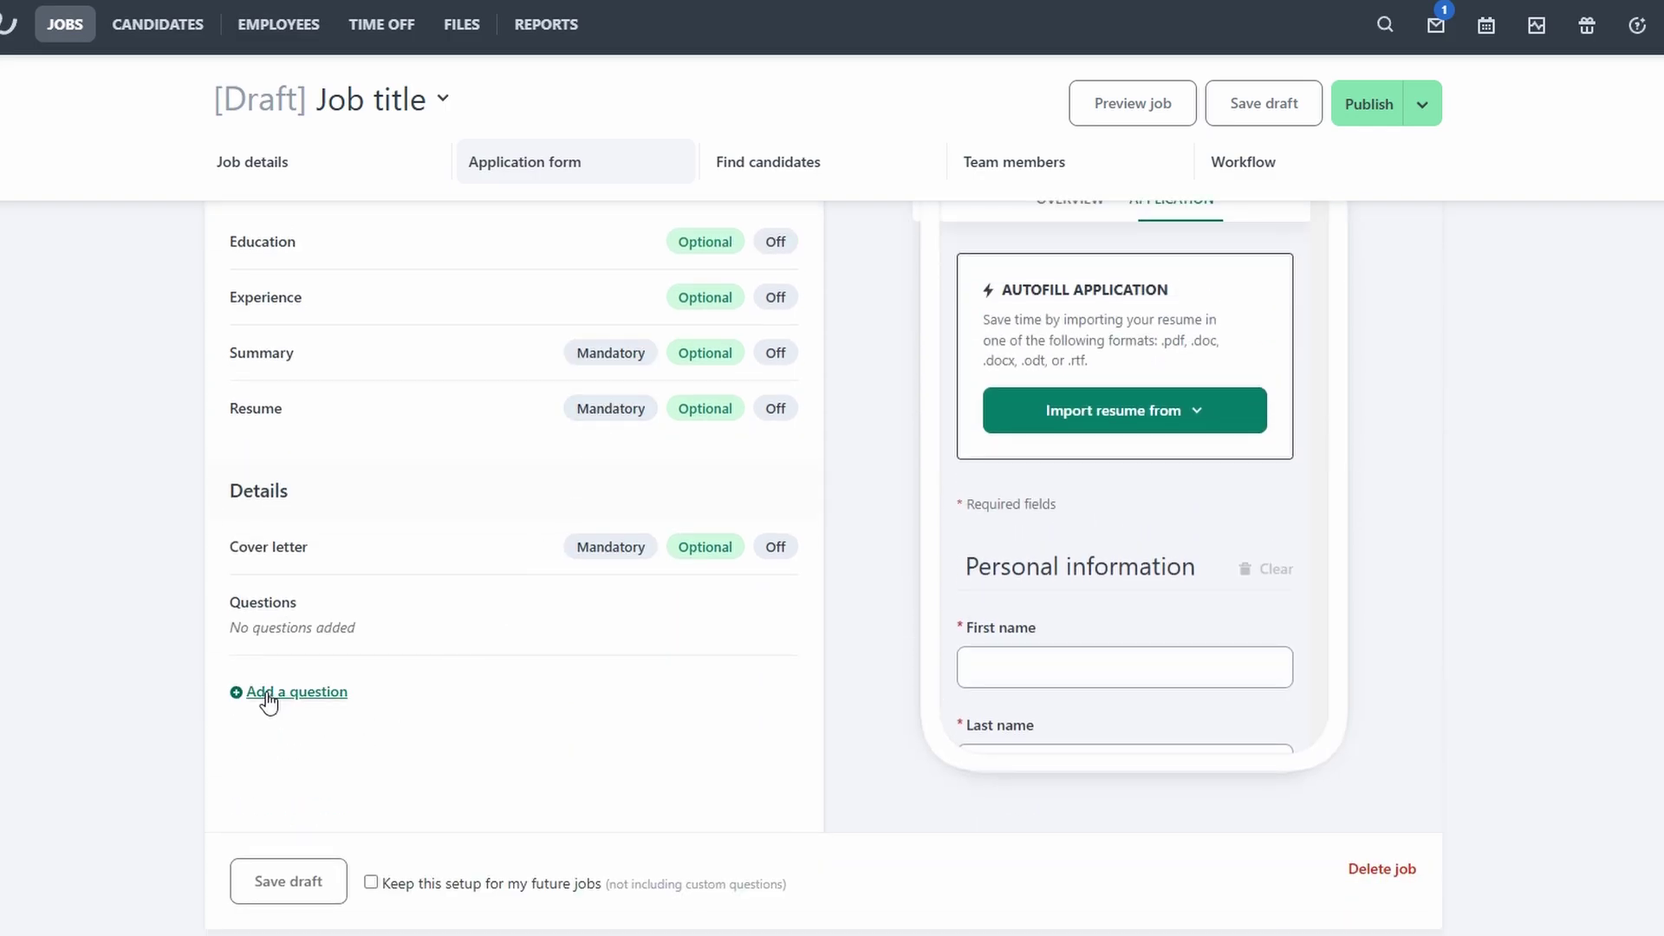
Add a custom Paragraph question under Questions, then go to the Find candidates step.
left_click(310, 693)
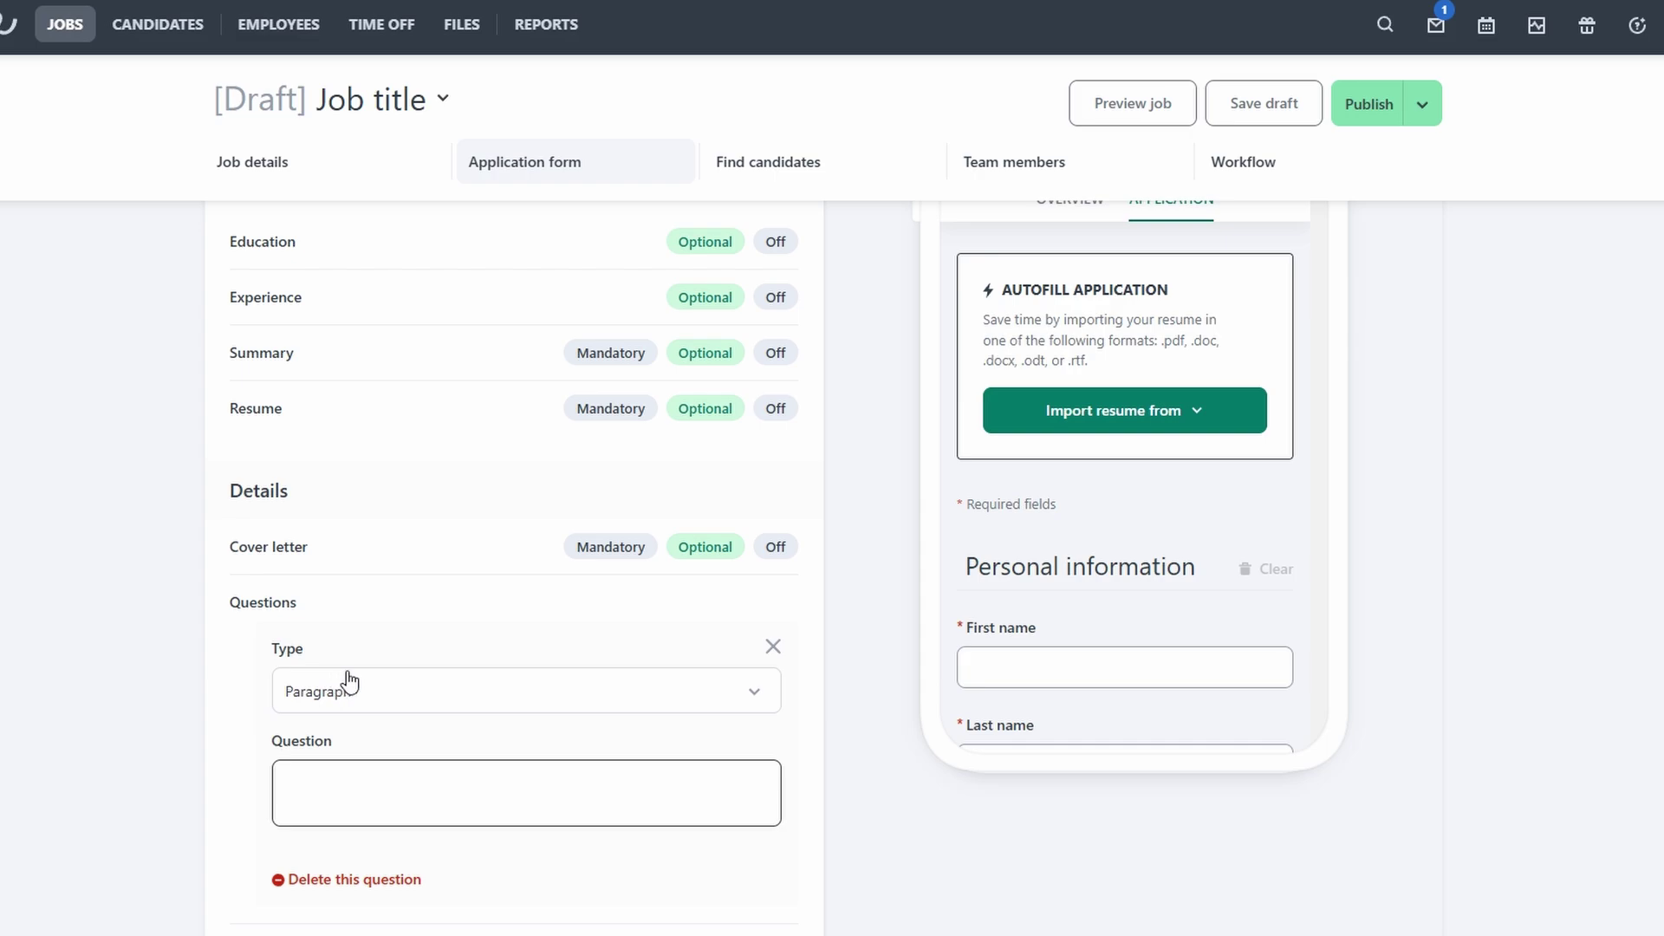
scroll(347, 681, "down", 3)
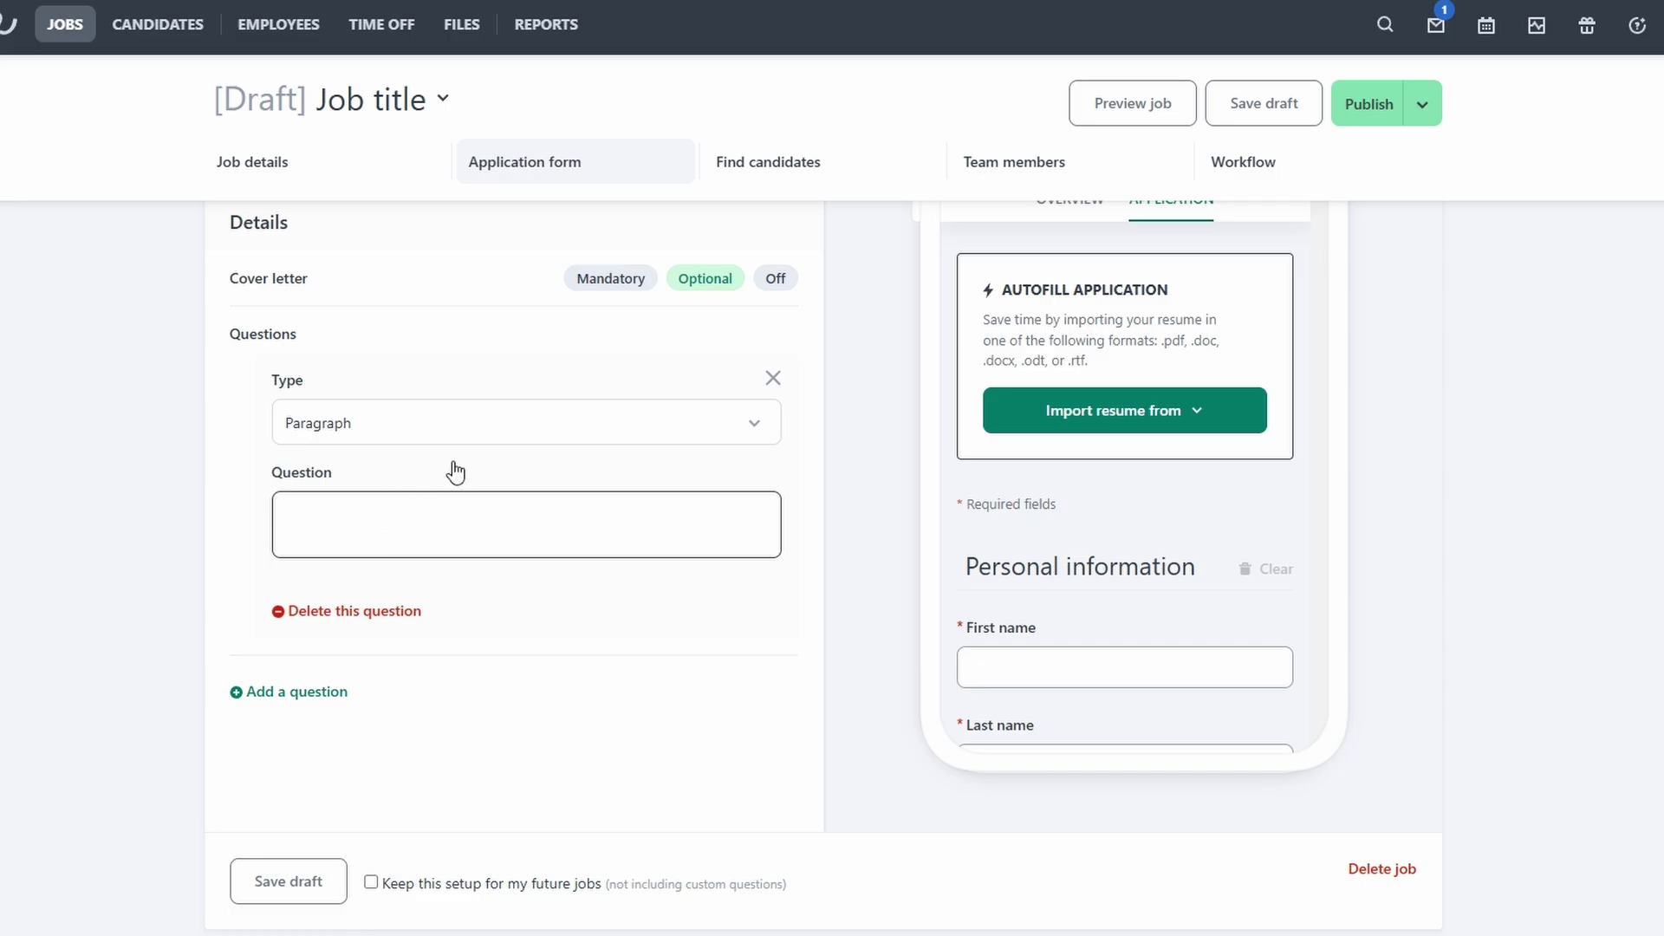
scroll(627, 373, "up", 10)
left_click(756, 179)
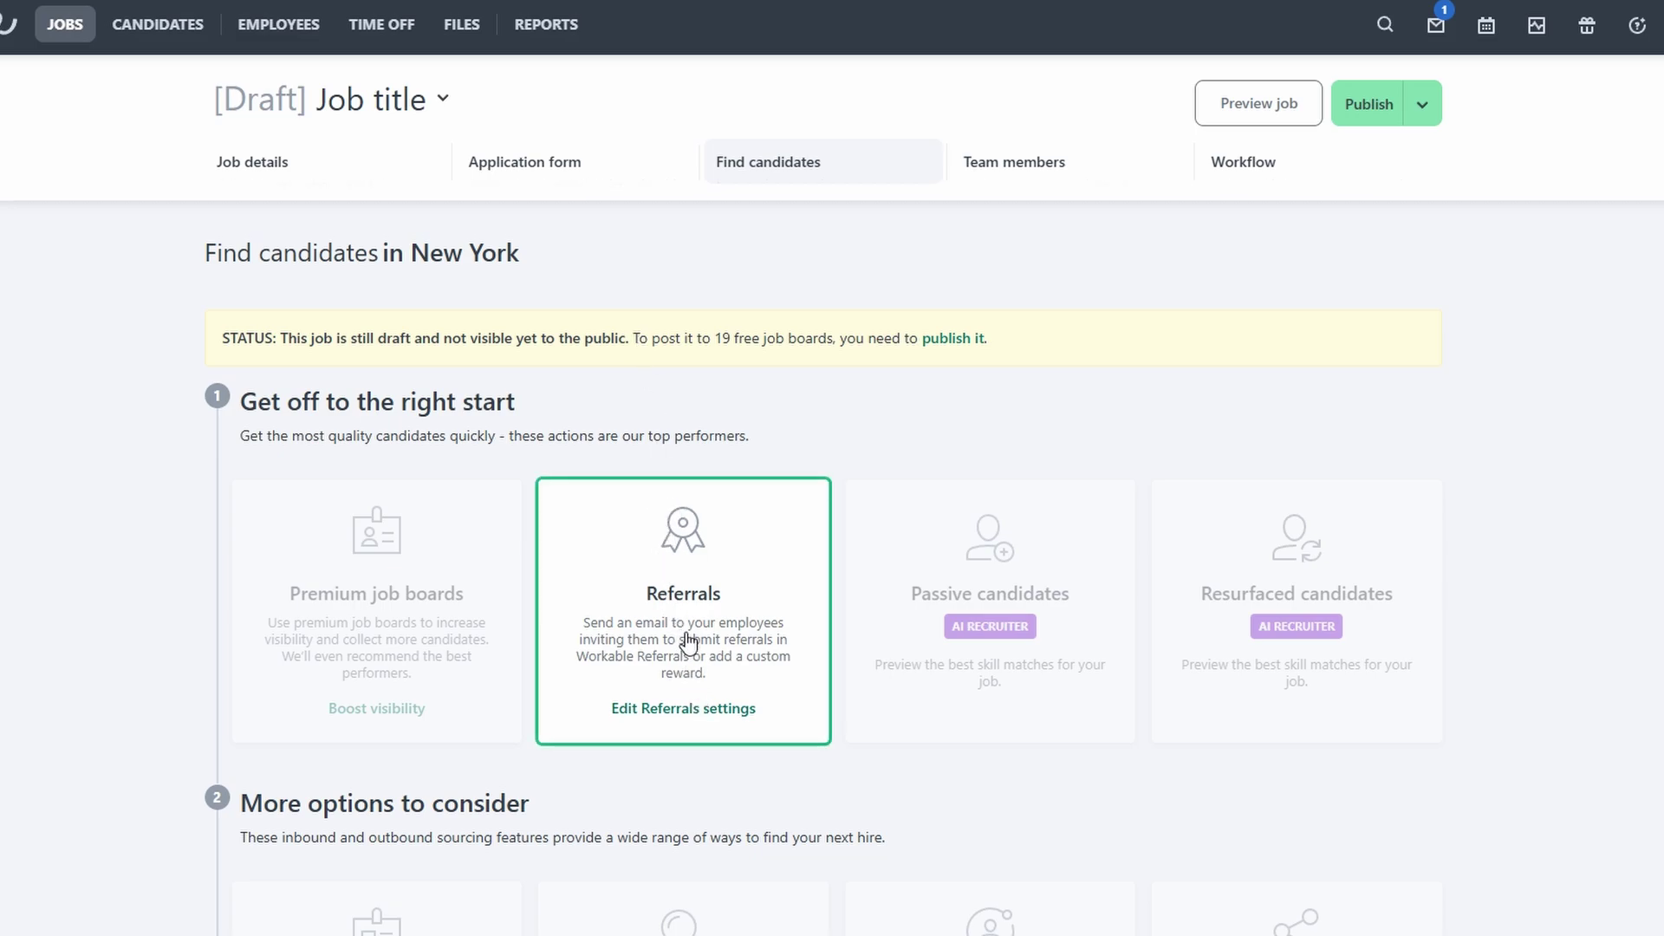
Review the sourcing options: Referrals, Free job boards, People Search, Invite Recruiters, Social Media sharing.
scroll(687, 645, "down", 8)
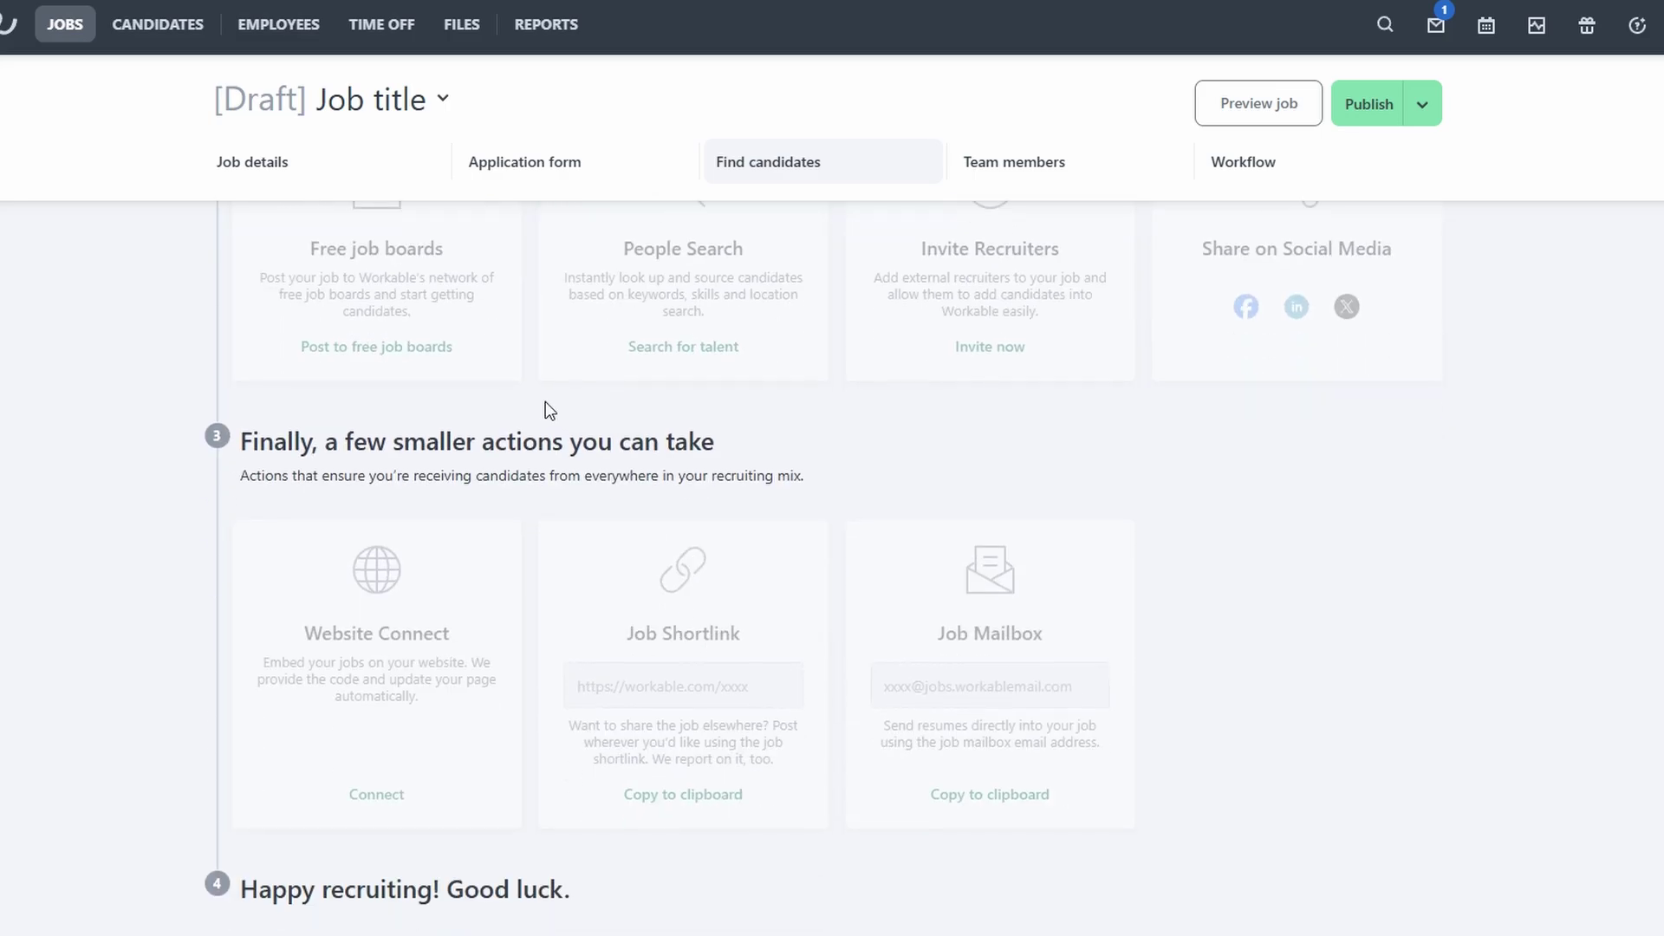
scroll(465, 527, "up", 2)
scroll(466, 527, "up", 5)
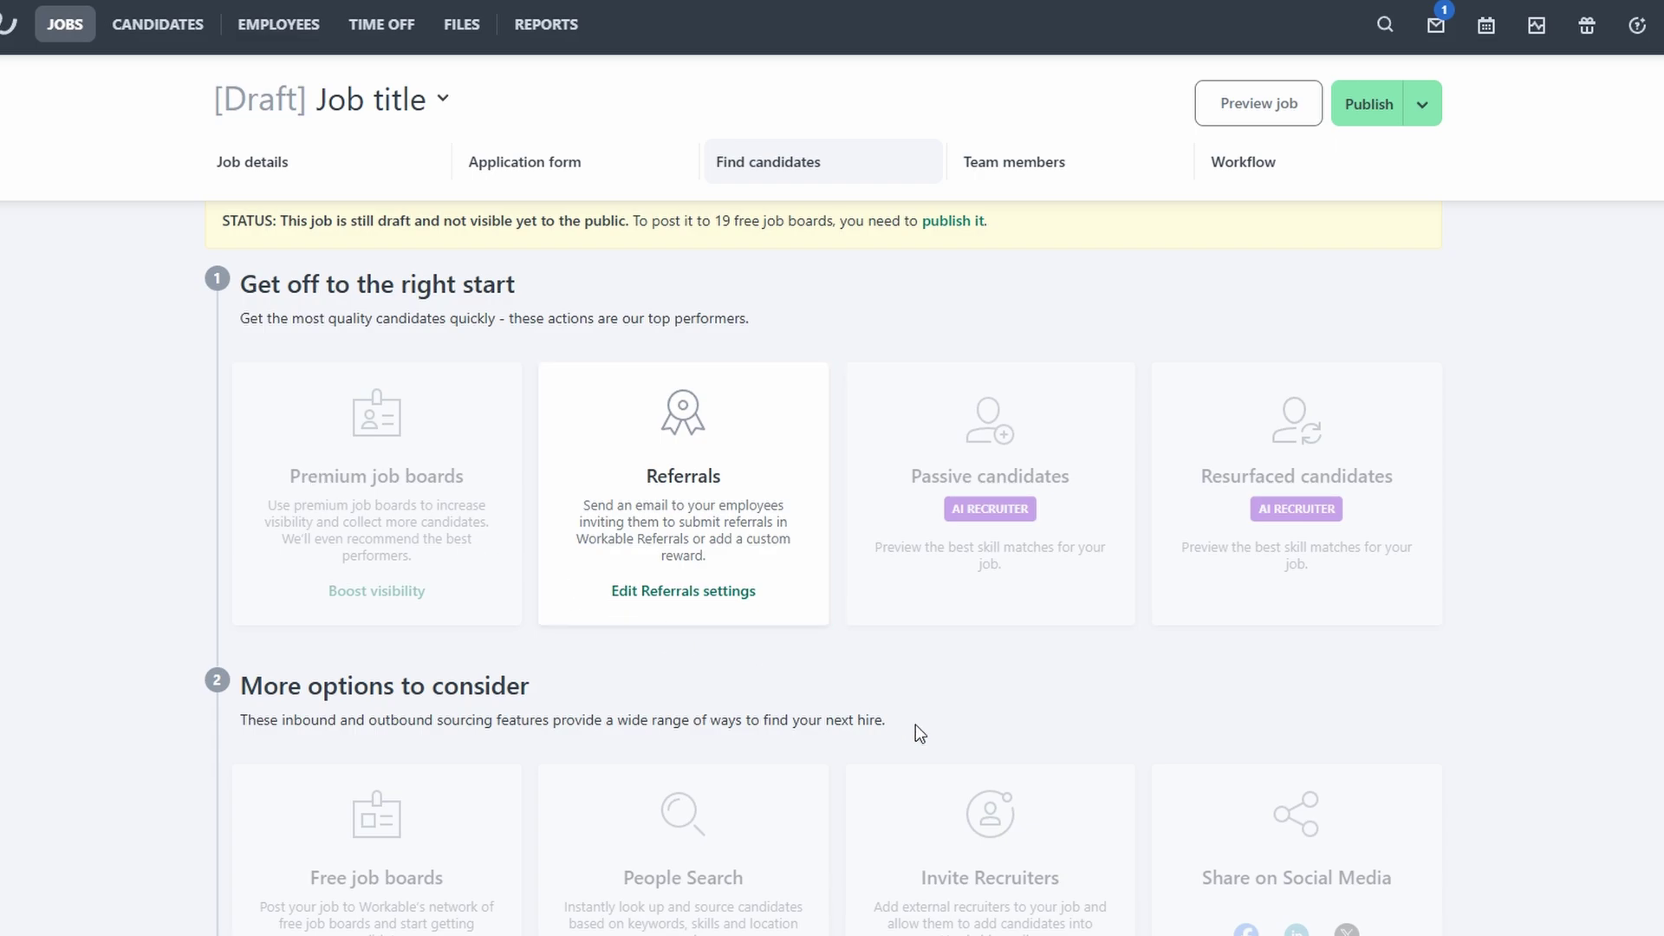
scroll(915, 725, "down", 2)
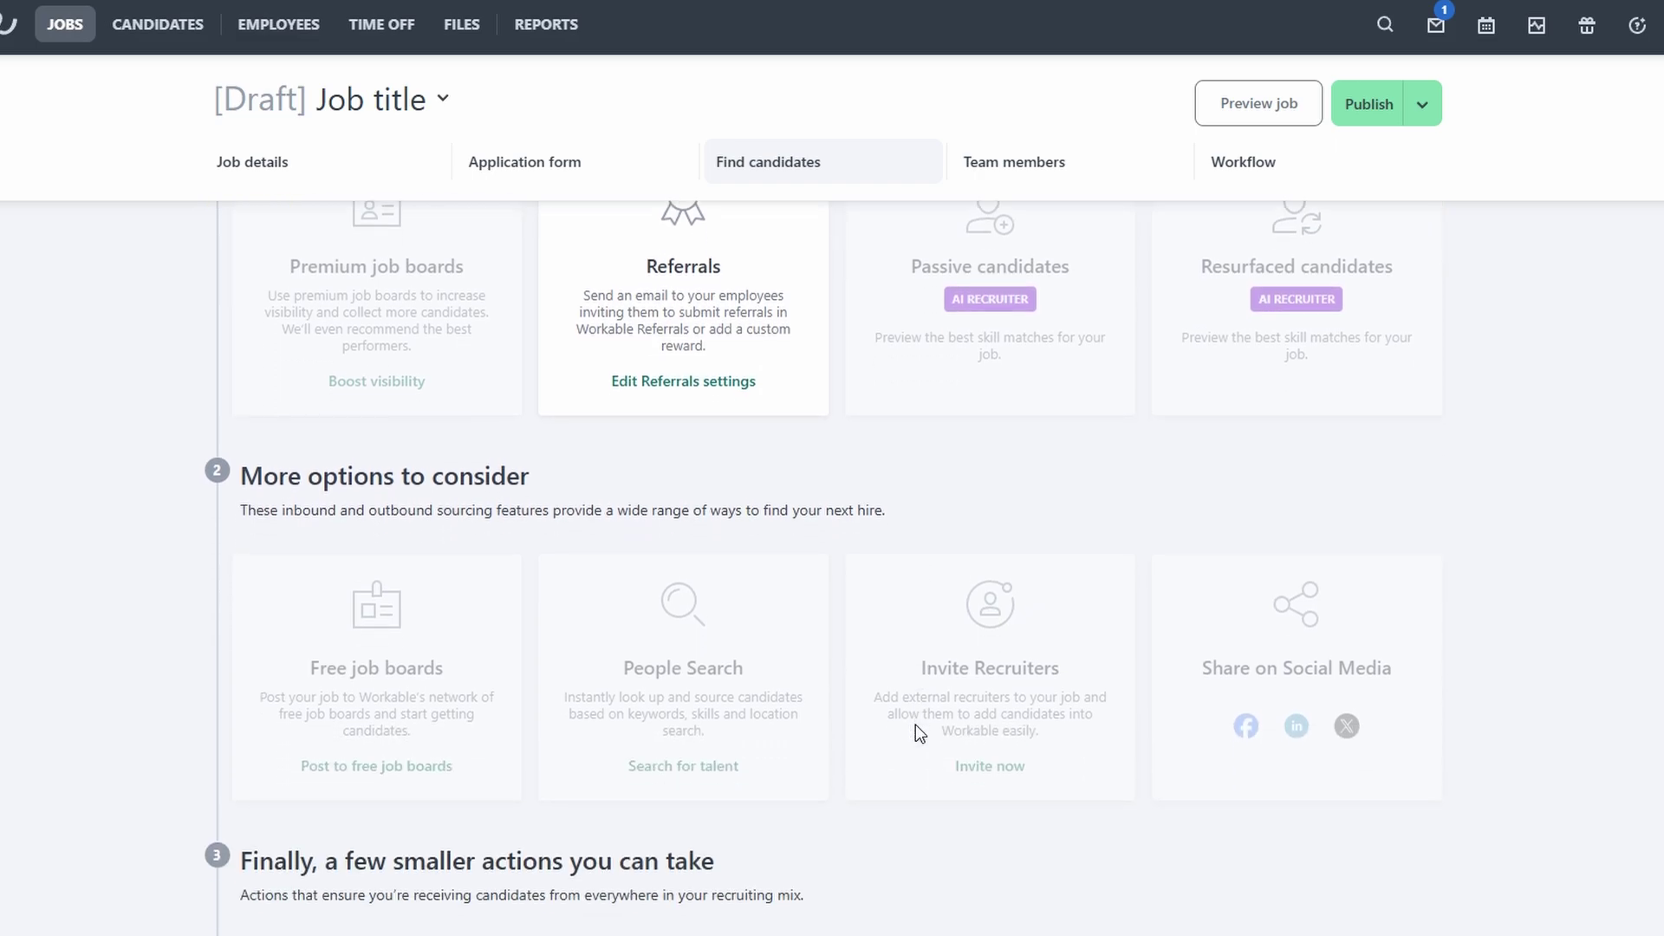
scroll(918, 732, "down", 1)
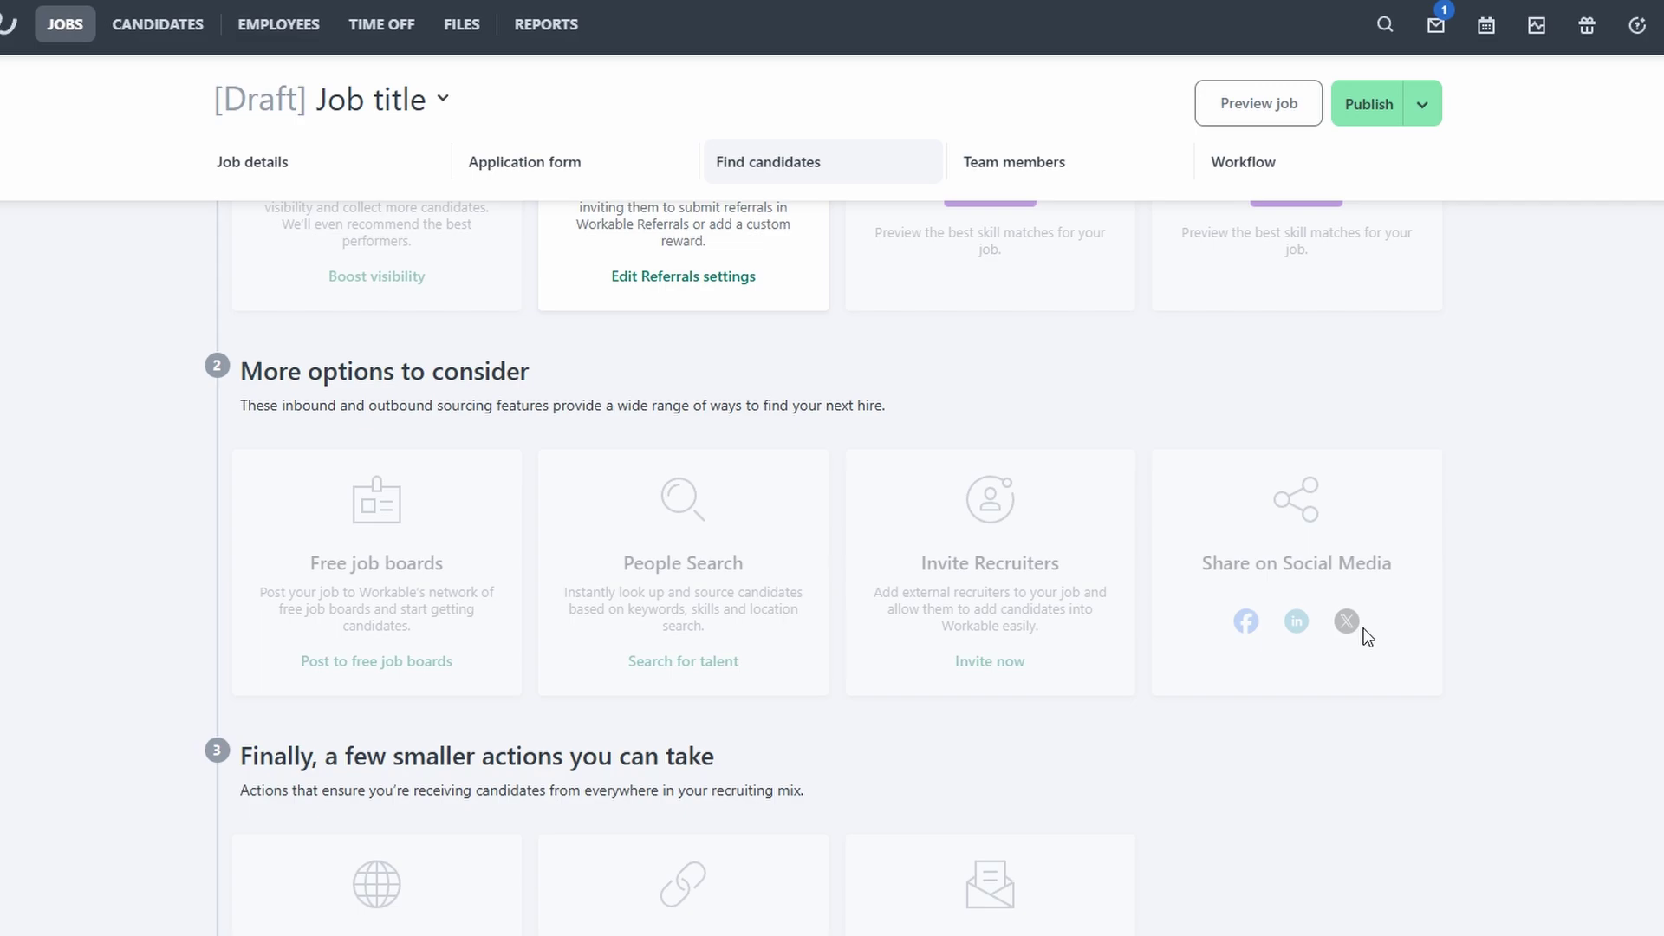
scroll(1365, 637, "up", 4)
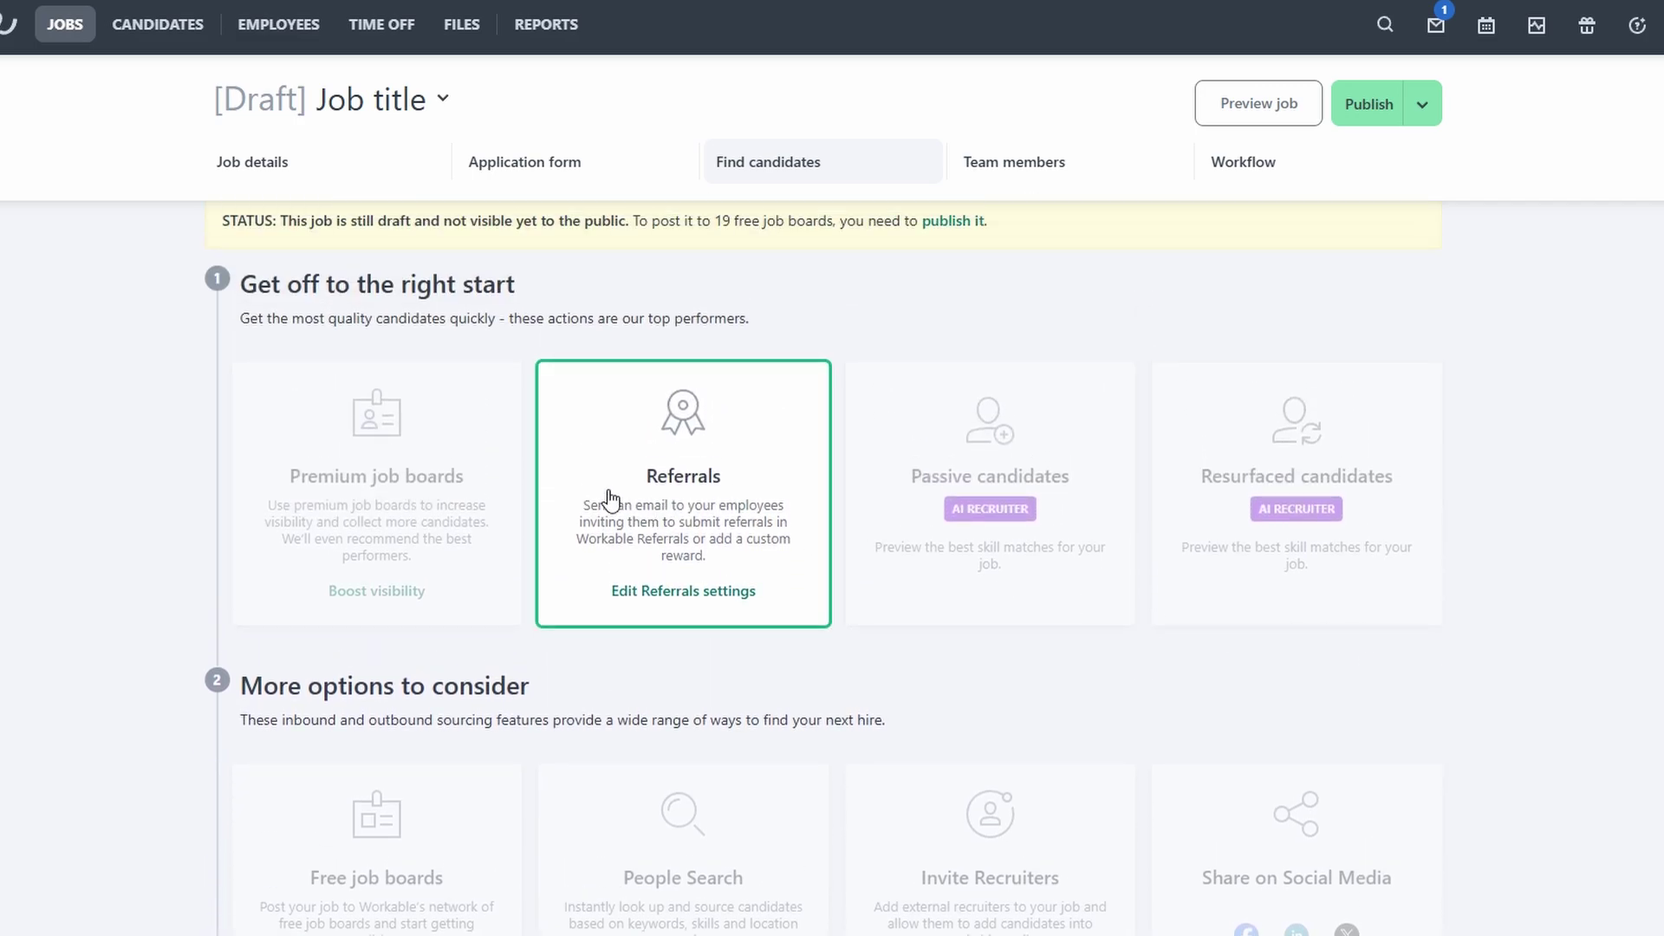
Open this job's Referrals settings to review its toggles and reward.
left_click(671, 593)
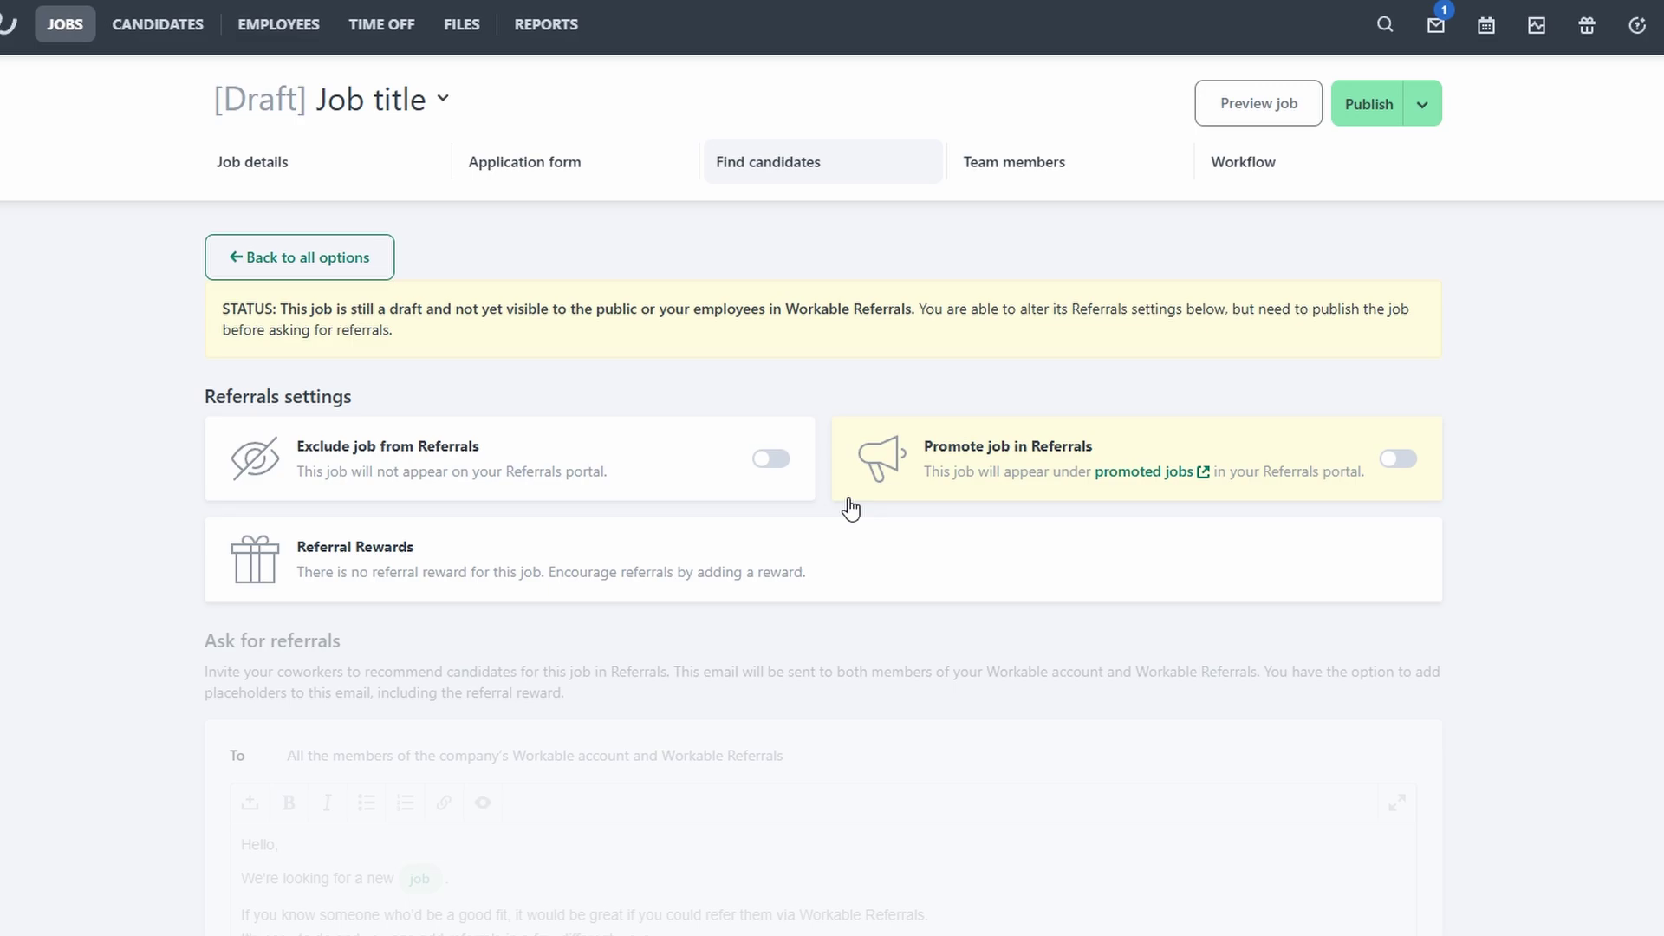
Go back from Referrals to the draft job's Find candidates options and scroll through them.
left_click(268, 254)
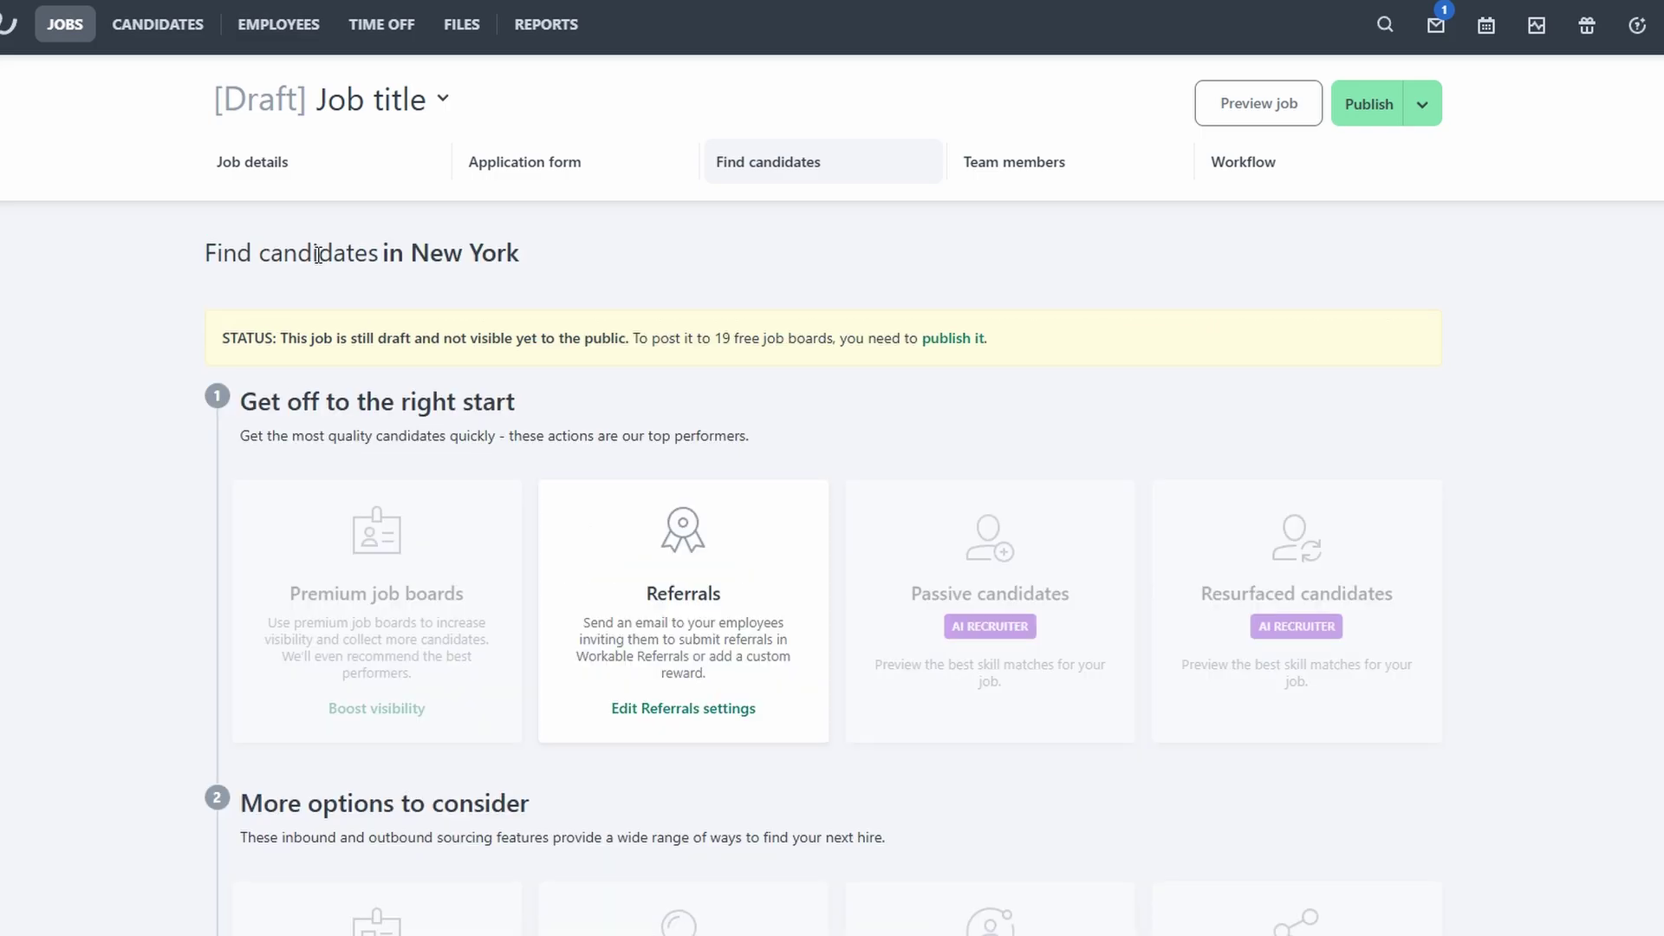
scroll(318, 254, "down", 5)
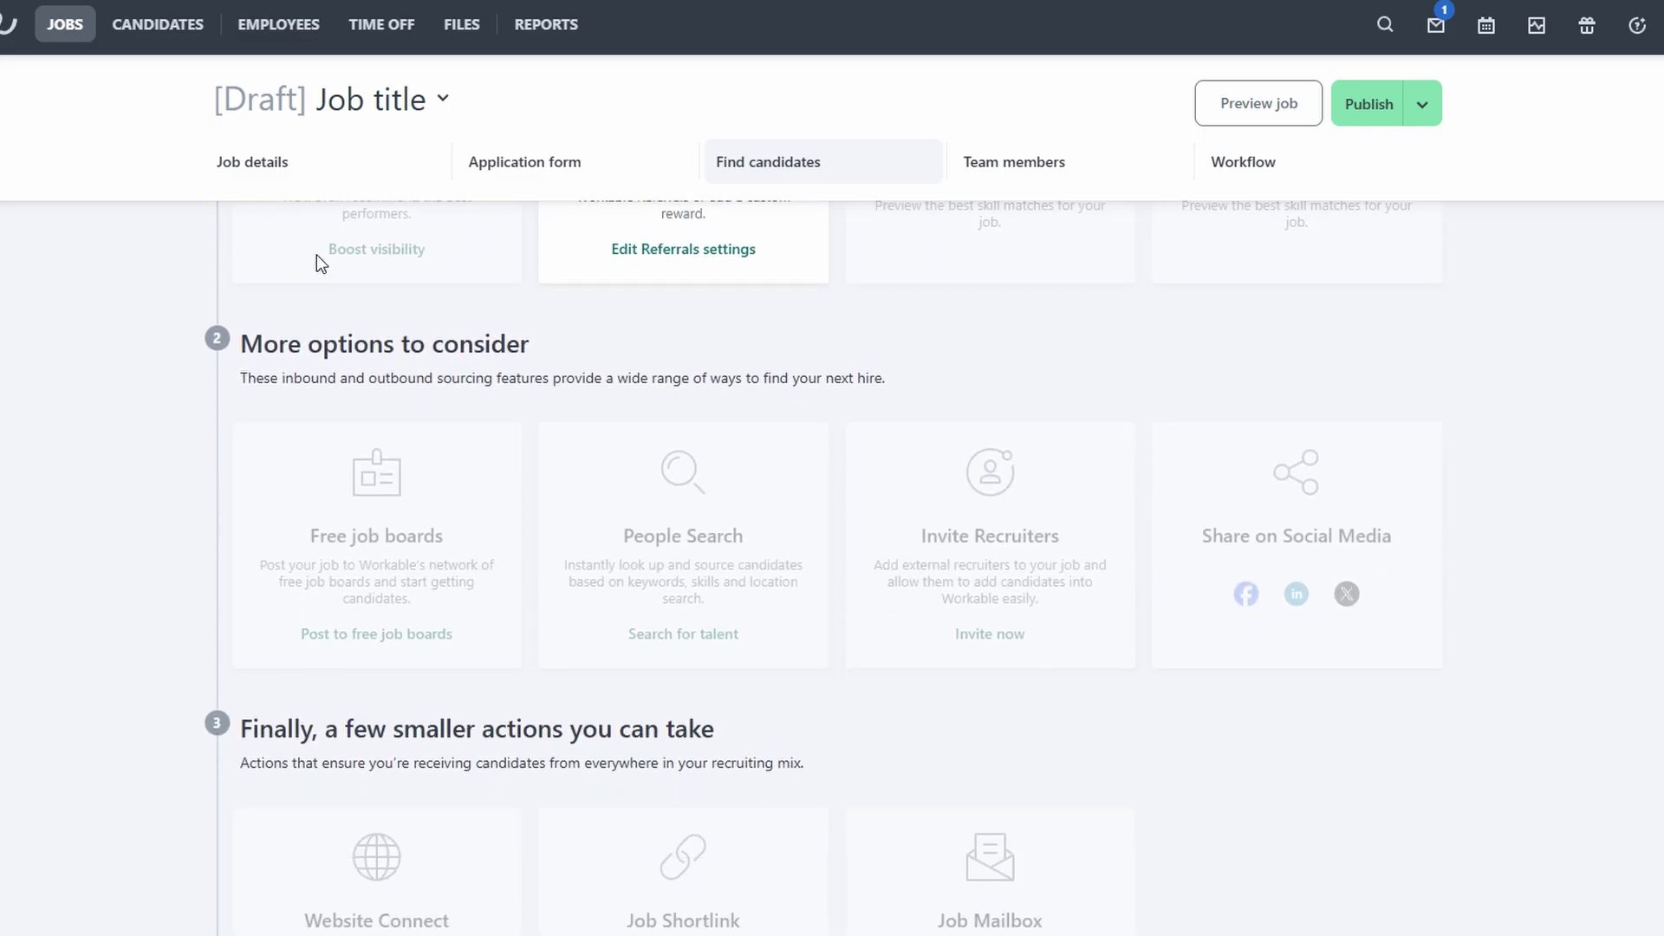
scroll(315, 260, "down", 2)
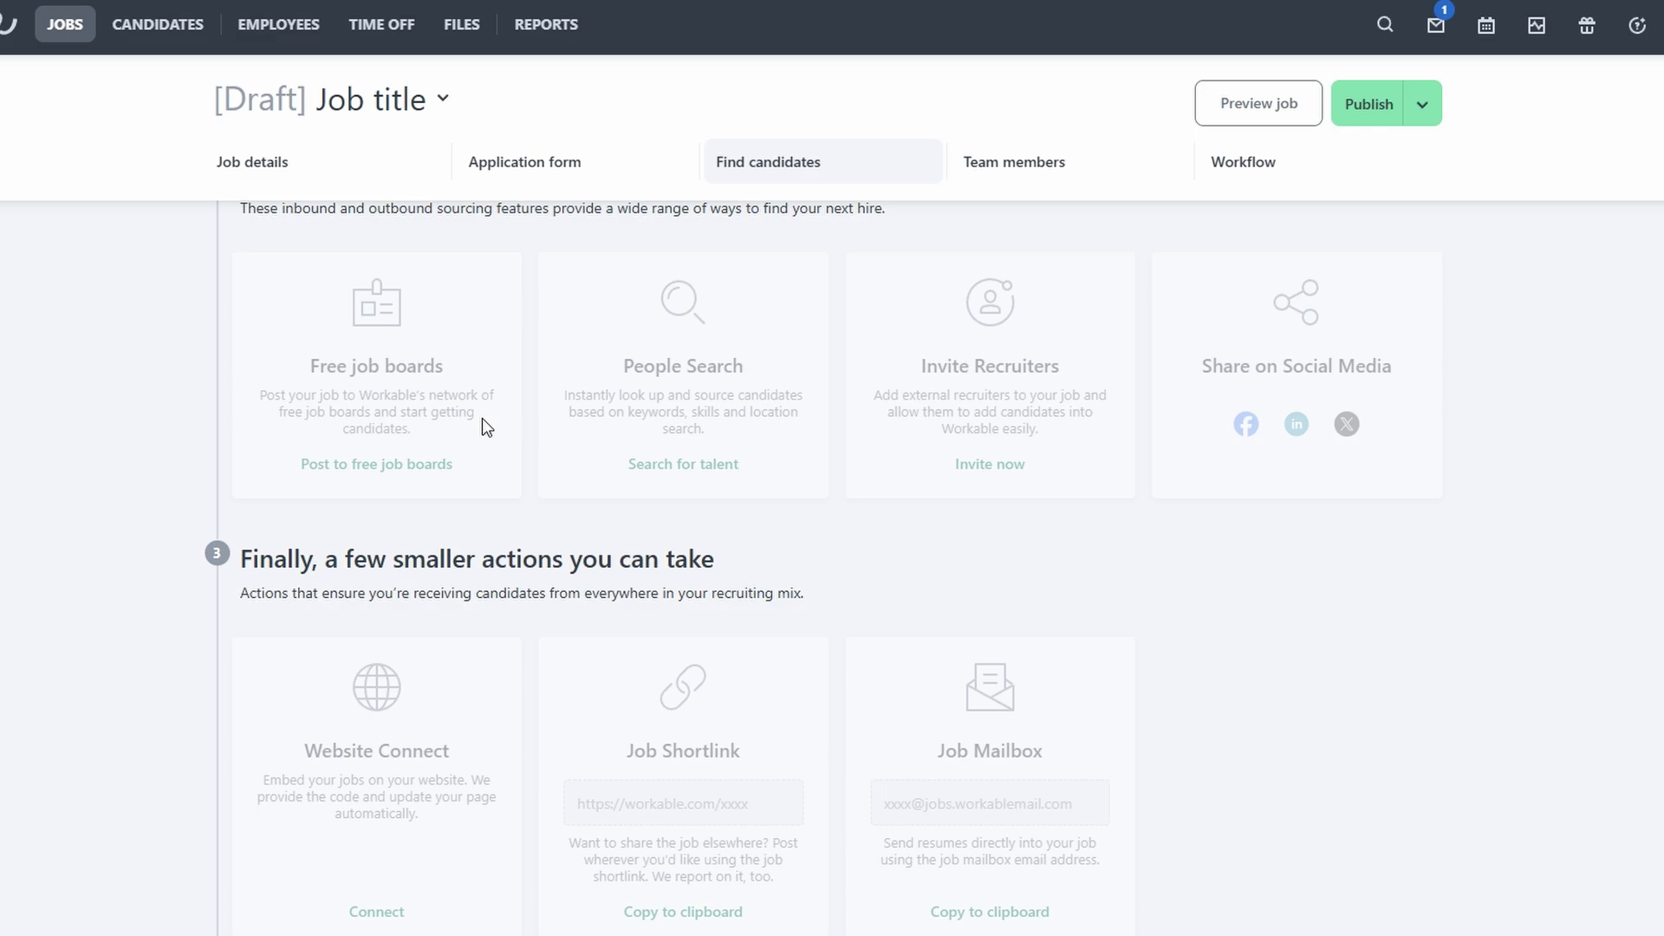
scroll(481, 418, "down", 1)
scroll(482, 418, "up", 4)
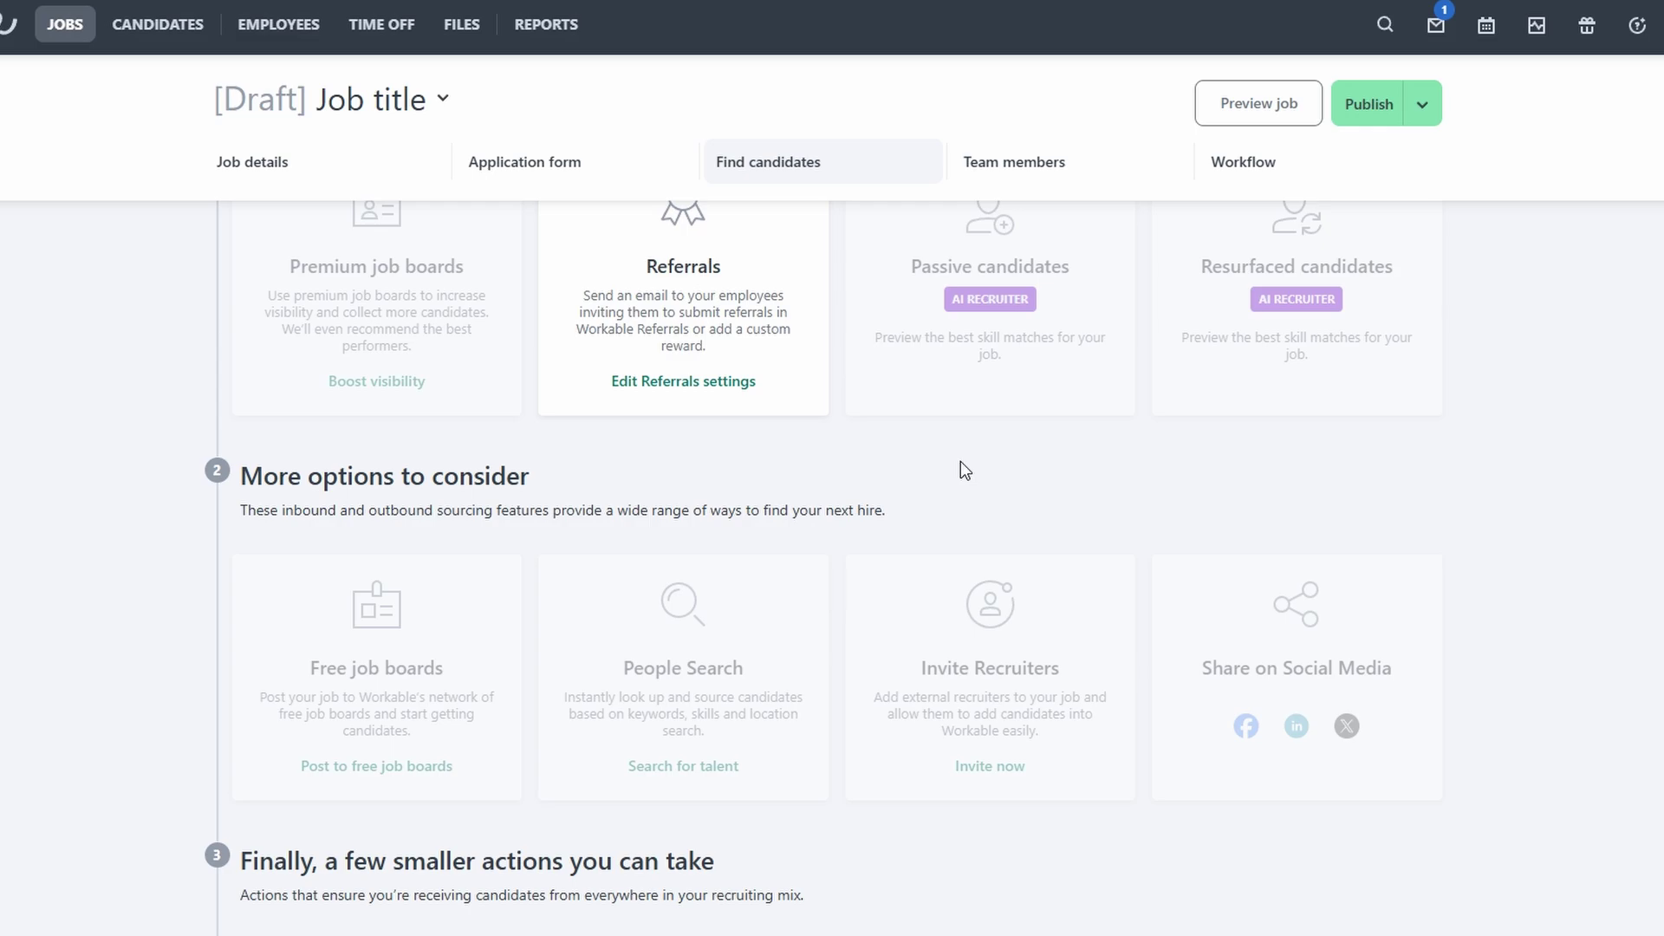
scroll(960, 463, "down", 1)
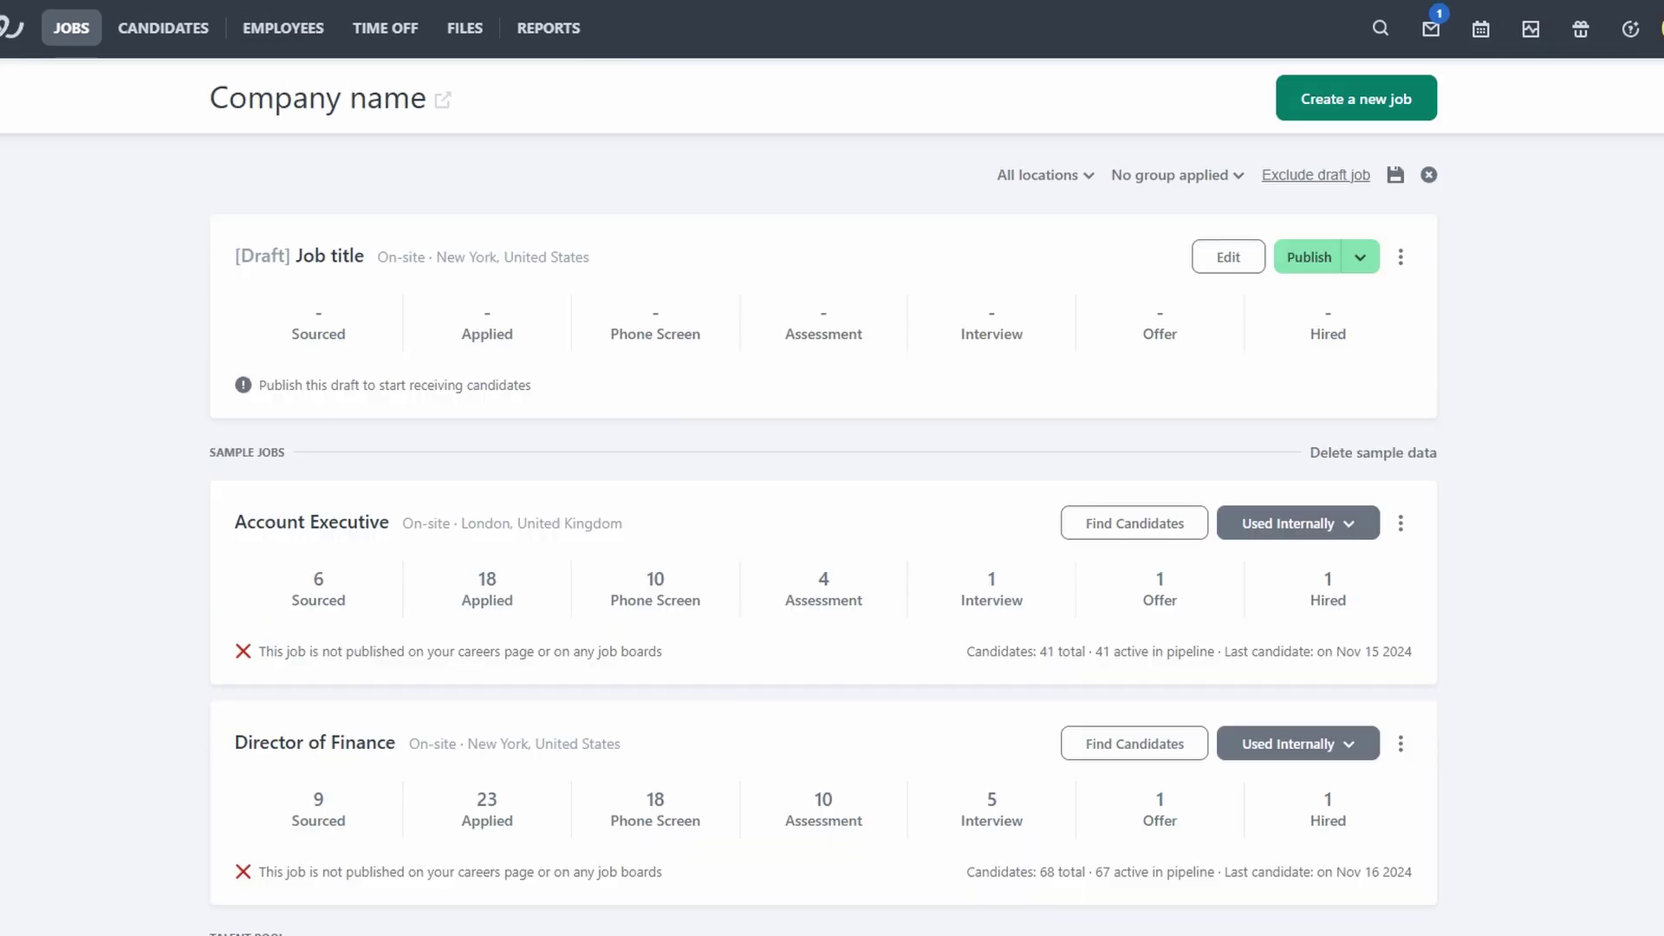
Scroll down the jobs list past the draft job to the Account Executive sample job.
scroll(831, 520, "down", 1)
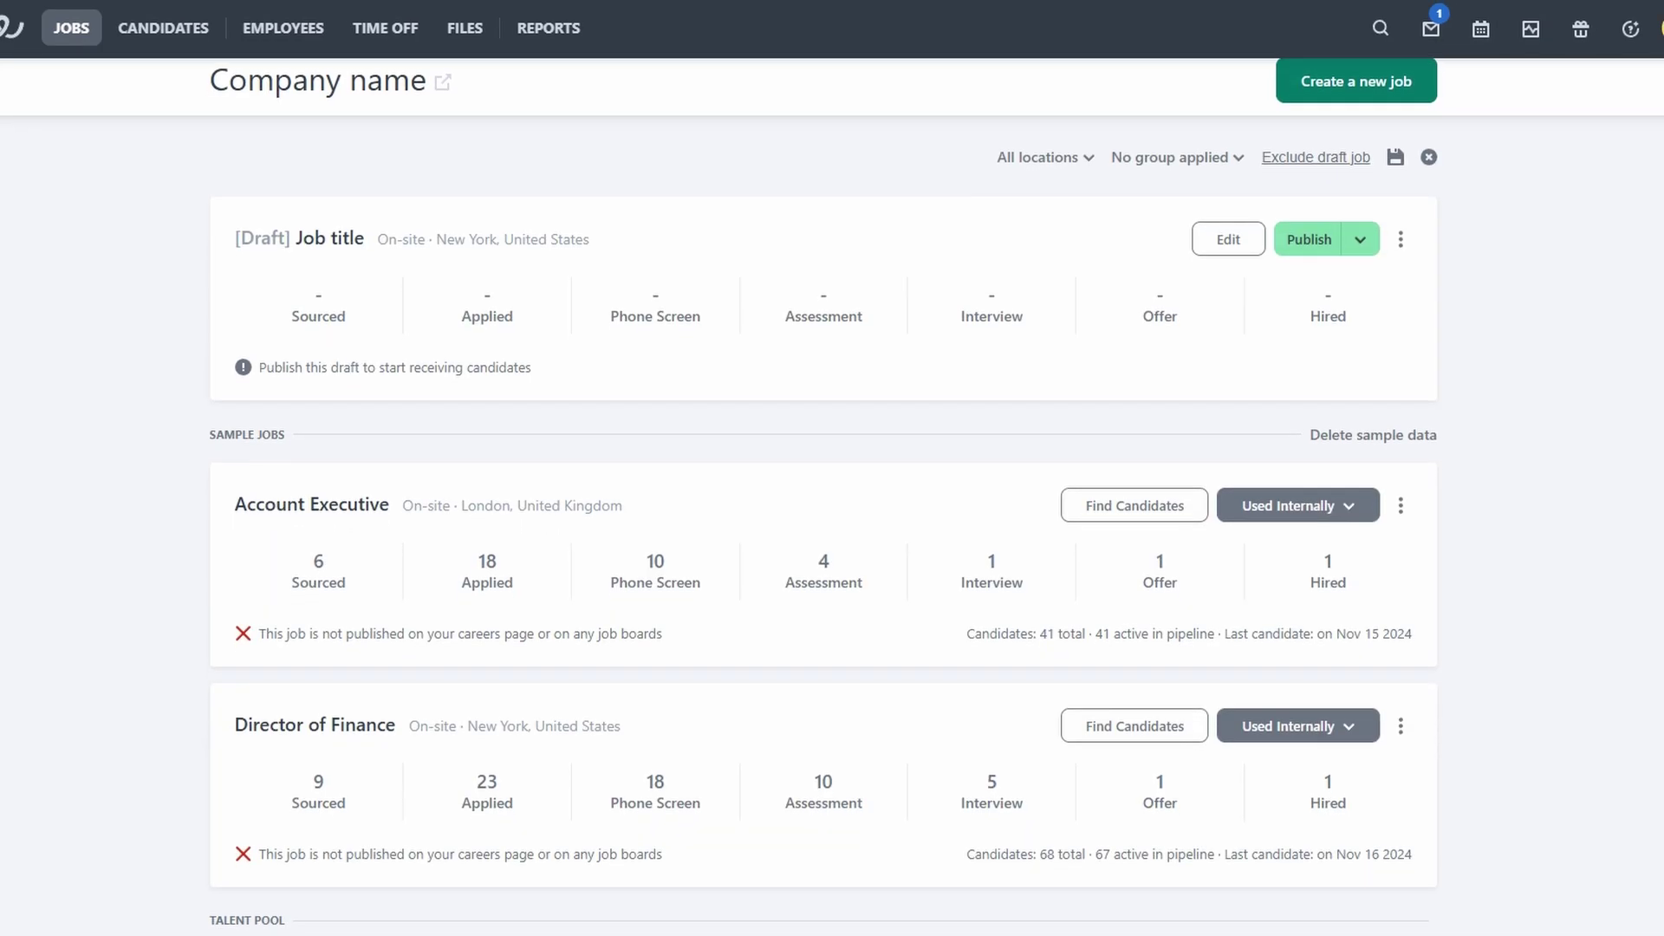
scroll(832, 520, "down", 1)
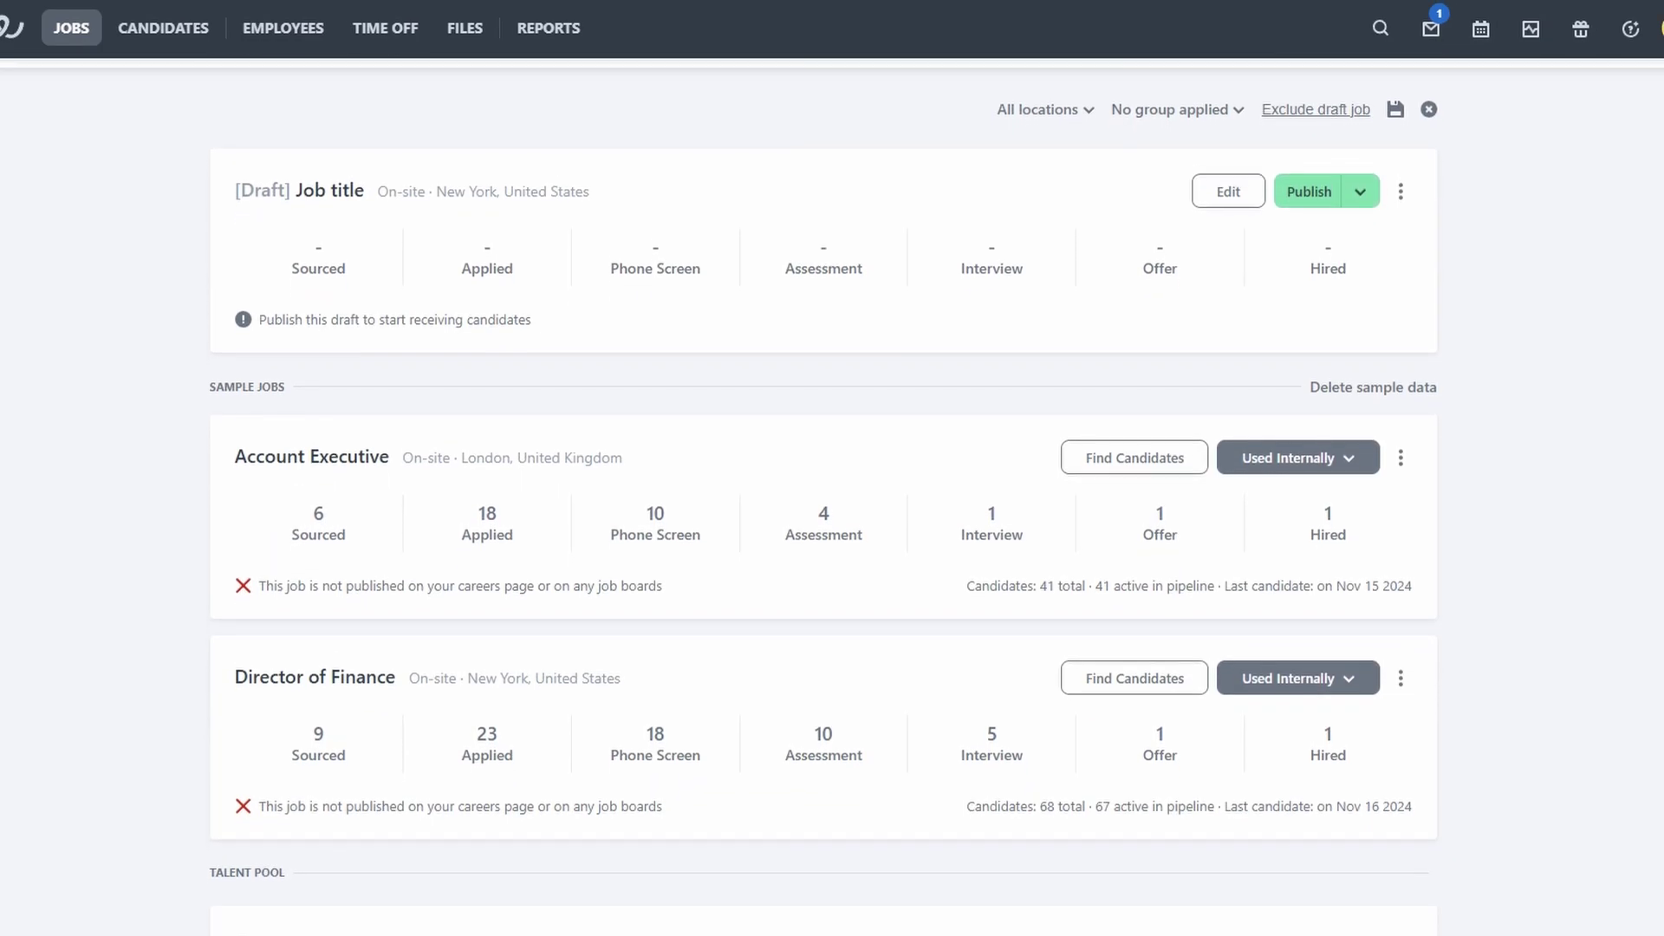
scroll(832, 520, "down", 1)
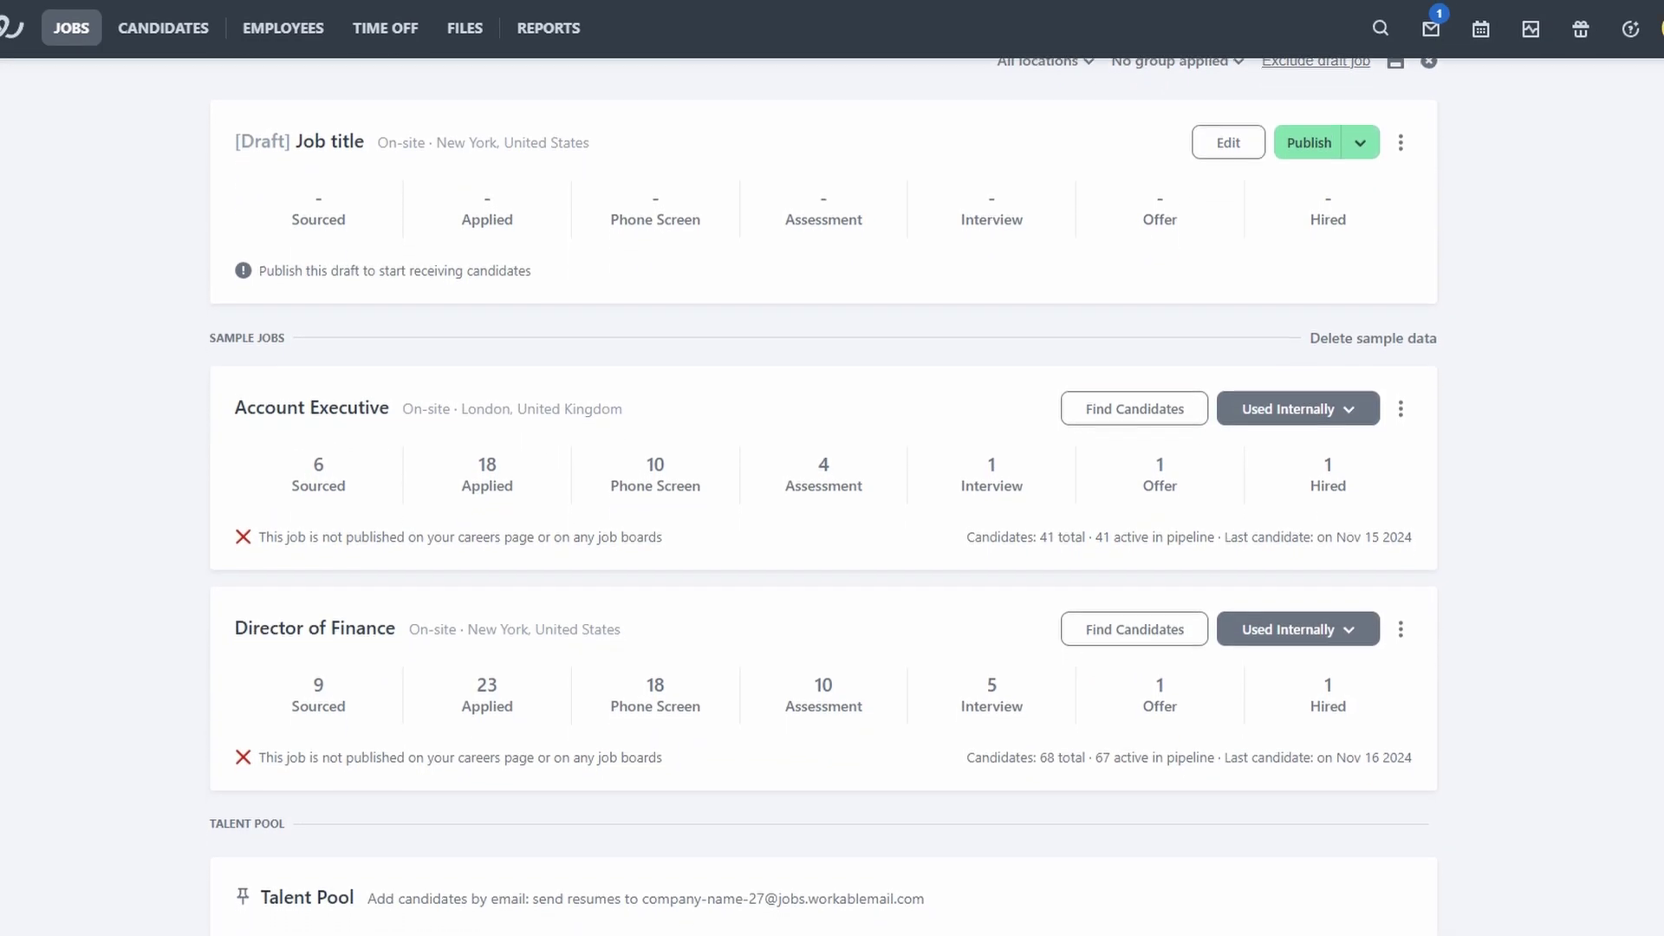
scroll(832, 520, "down", 1)
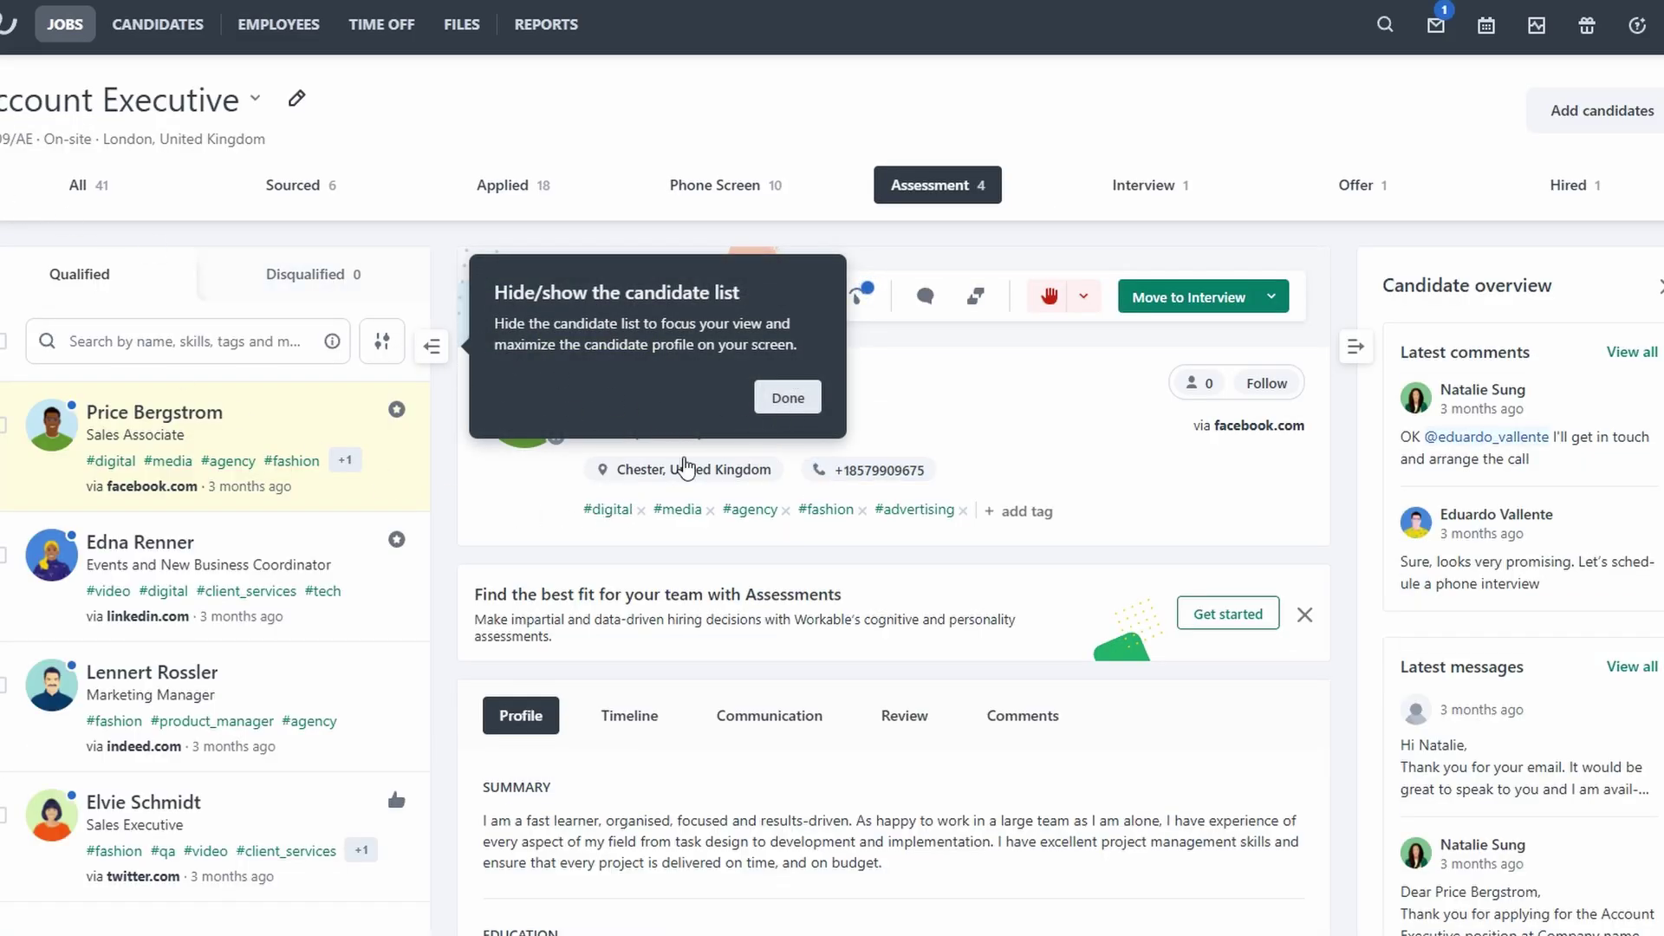
Dismiss the tip, read the Interview-stage candidate's resume, then return to the Assessment stage.
left_click(788, 398)
left_click(1192, 197)
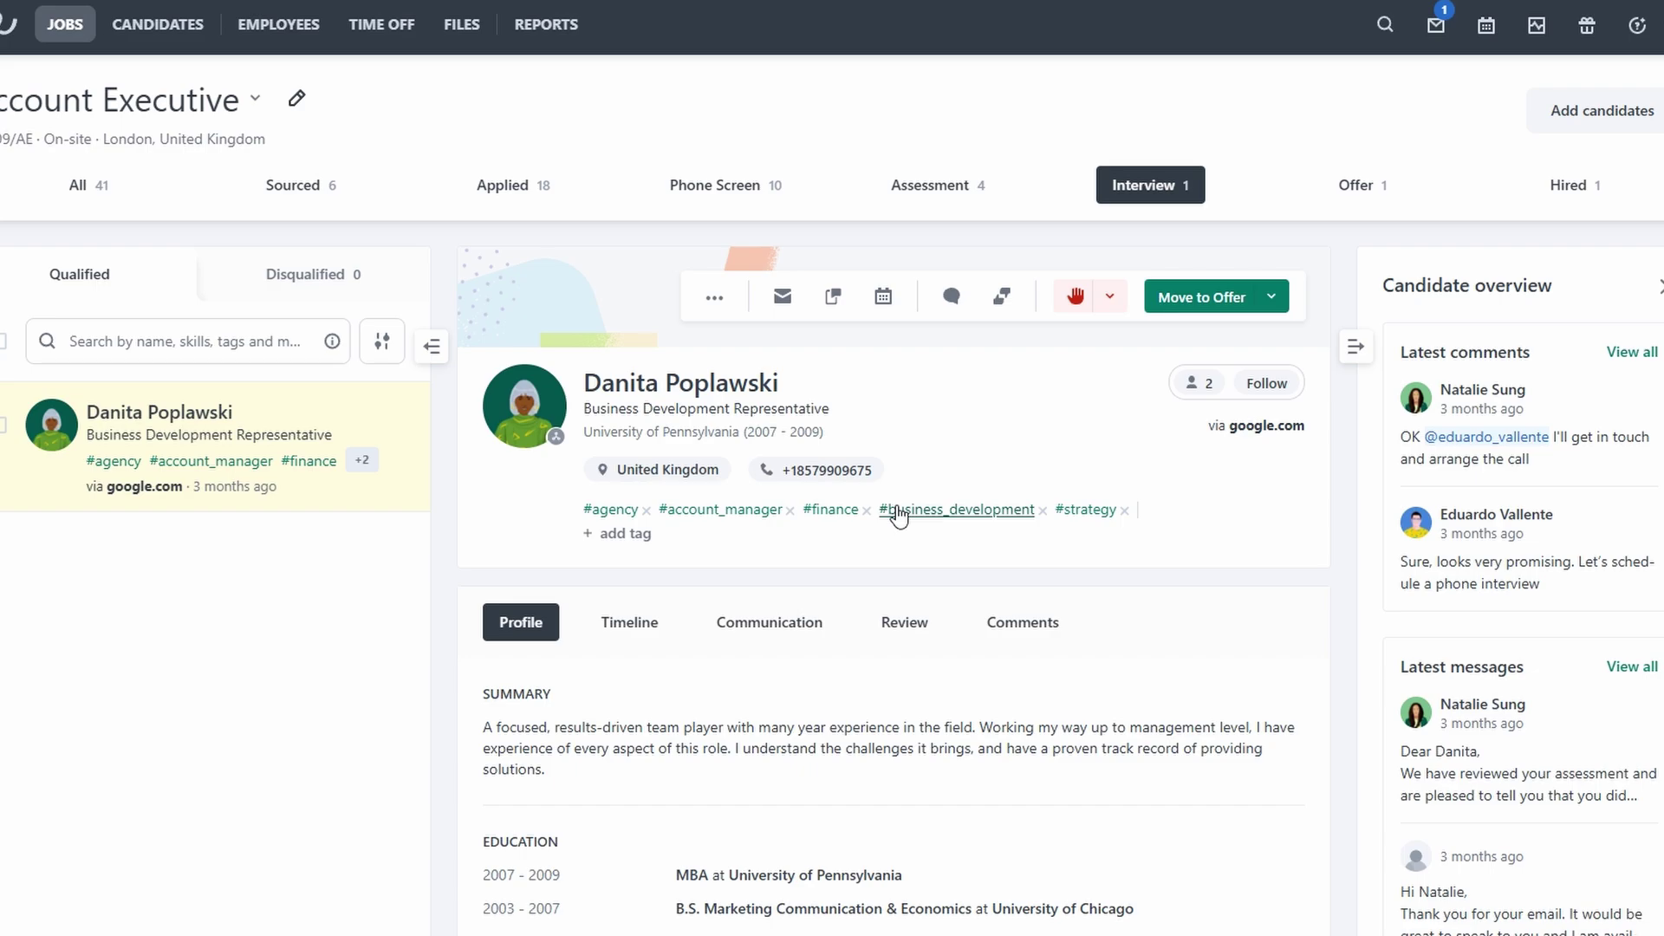
scroll(1016, 438, "down", 10)
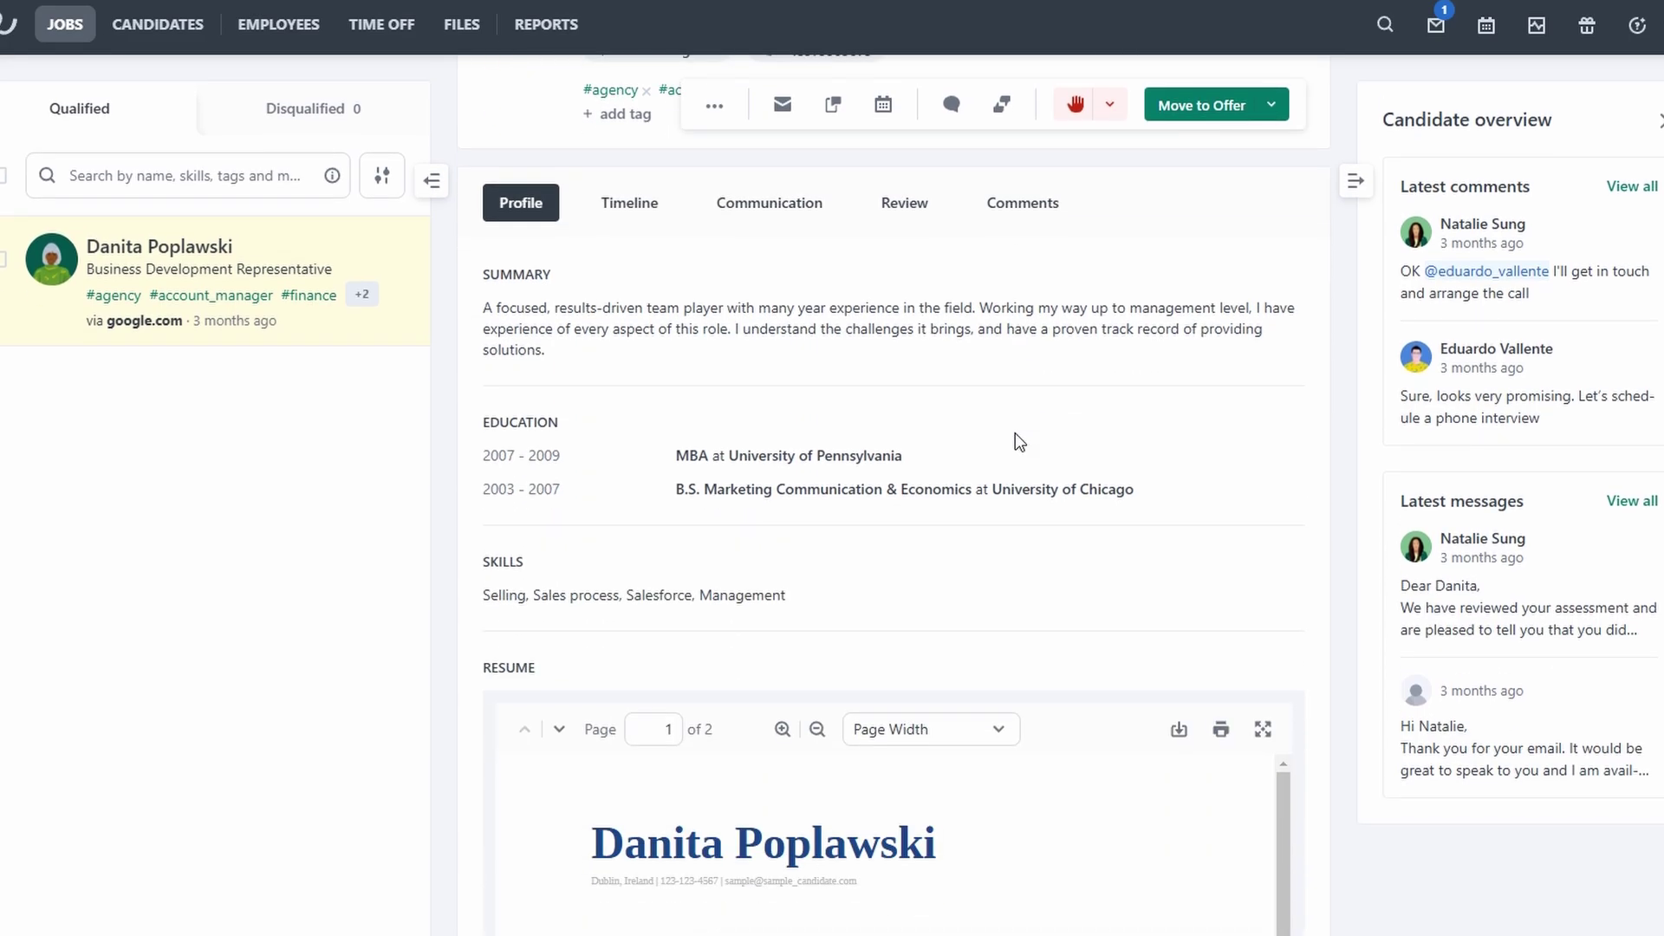
scroll(1016, 434, "down", 10)
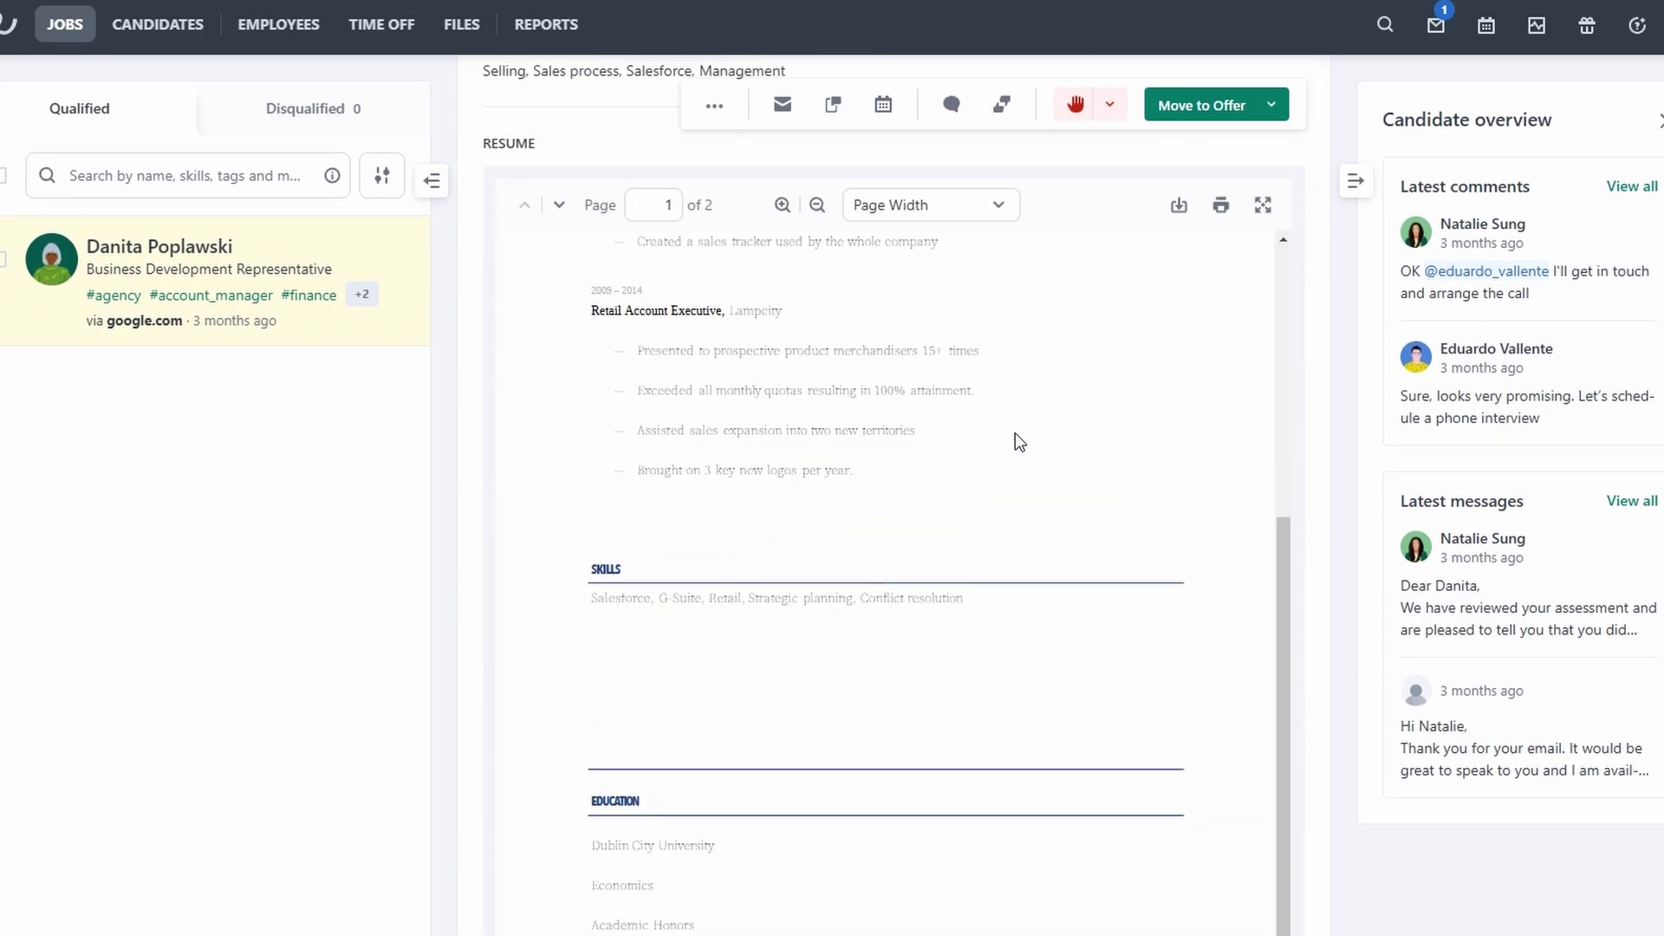
scroll(1015, 433, "up", 8)
scroll(1016, 433, "up", 3)
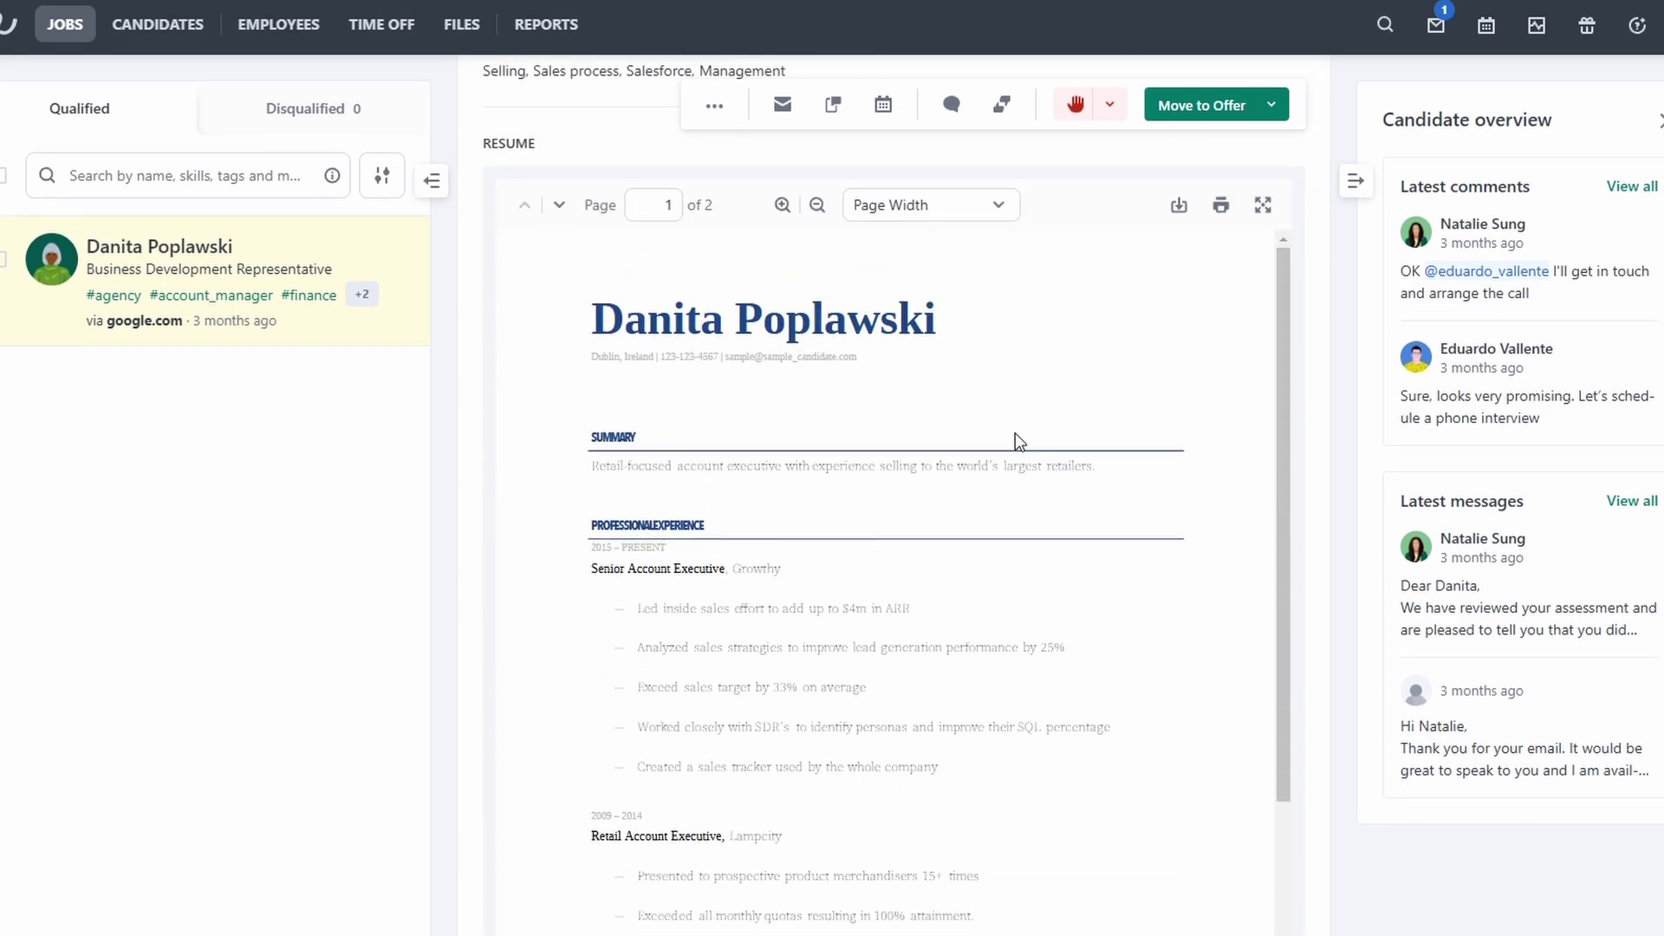
scroll(1016, 438, "up", 10)
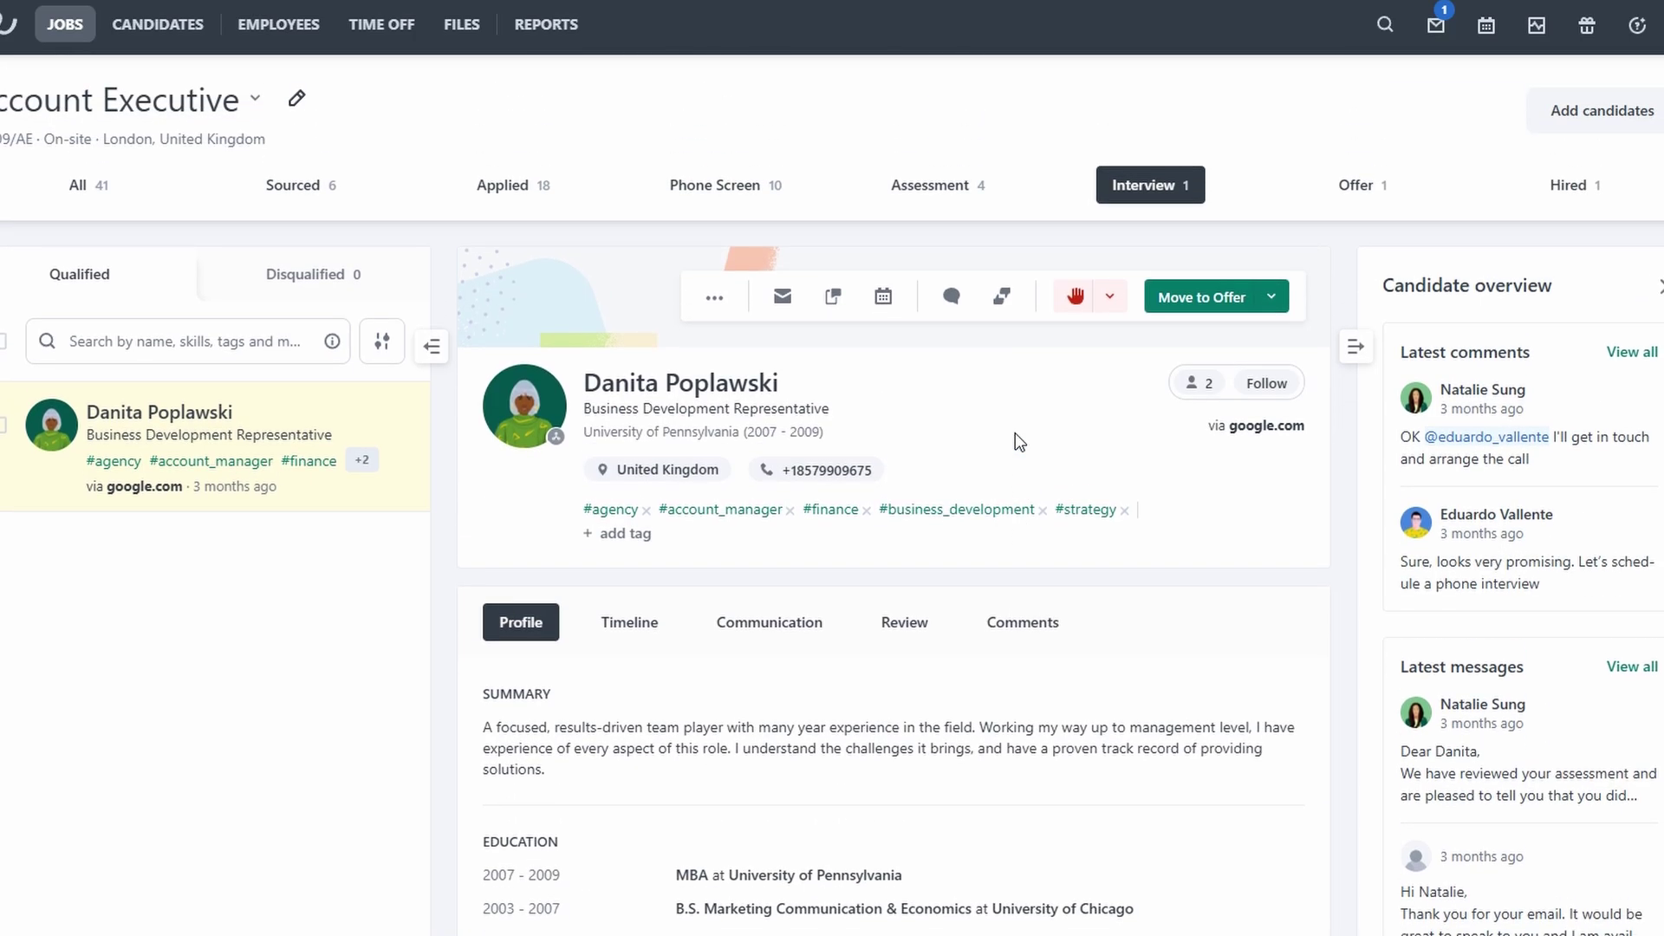
left_click(920, 204)
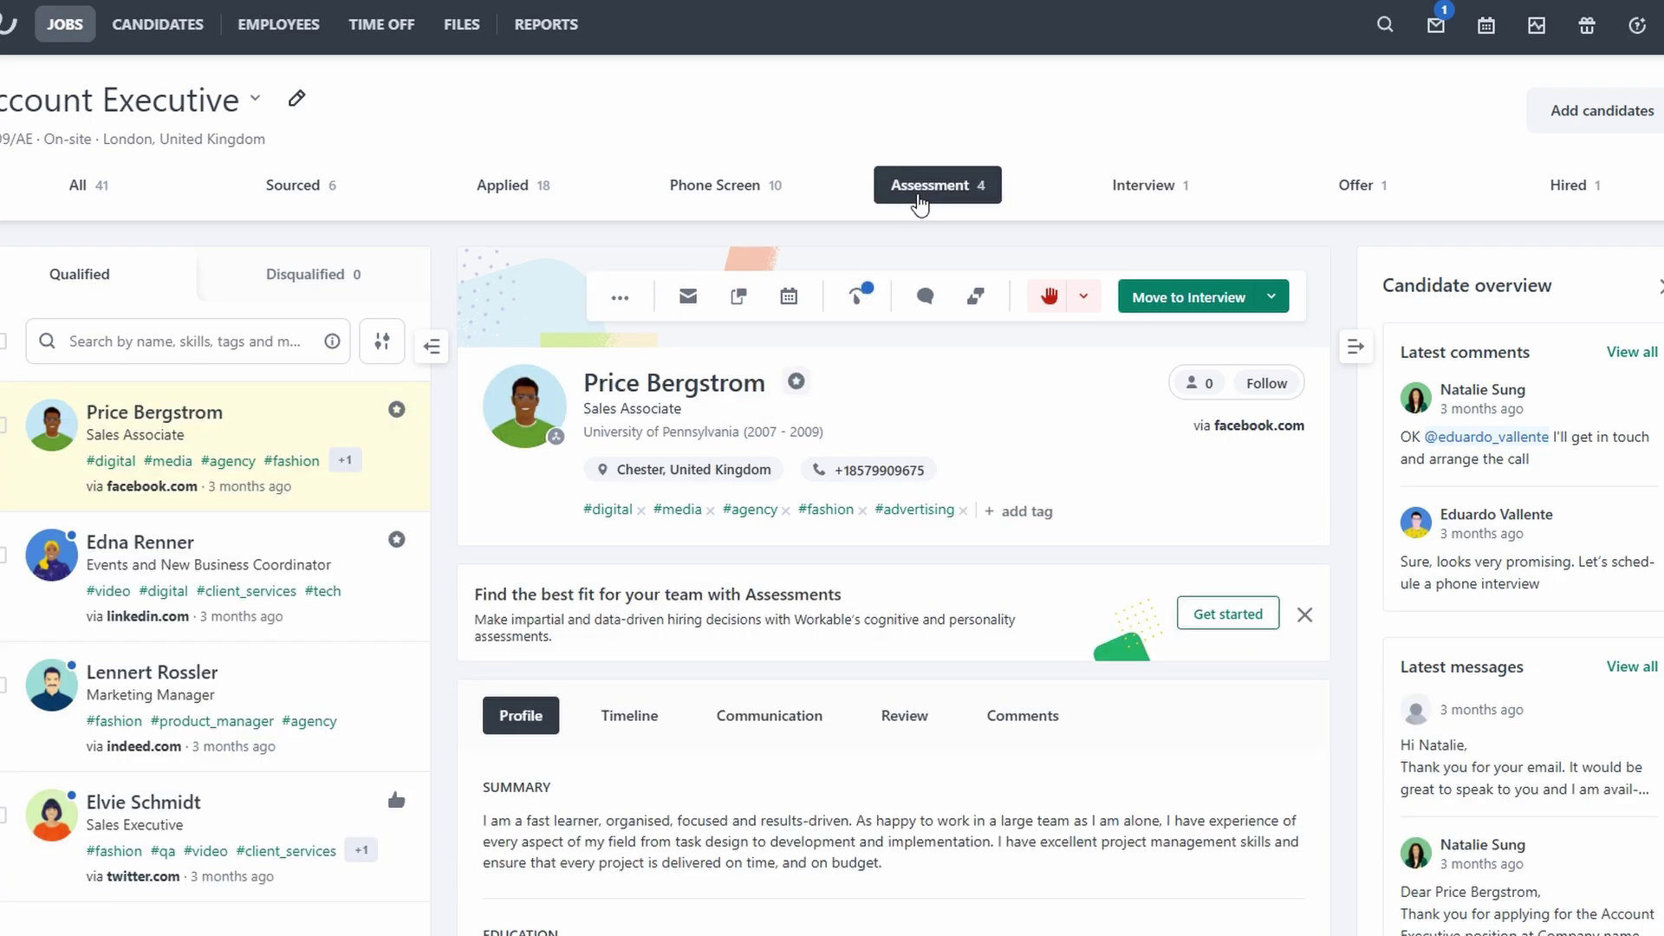
Look over the teammates who could join the draft job without adding anyone, then open Reports.
left_click(223, 590)
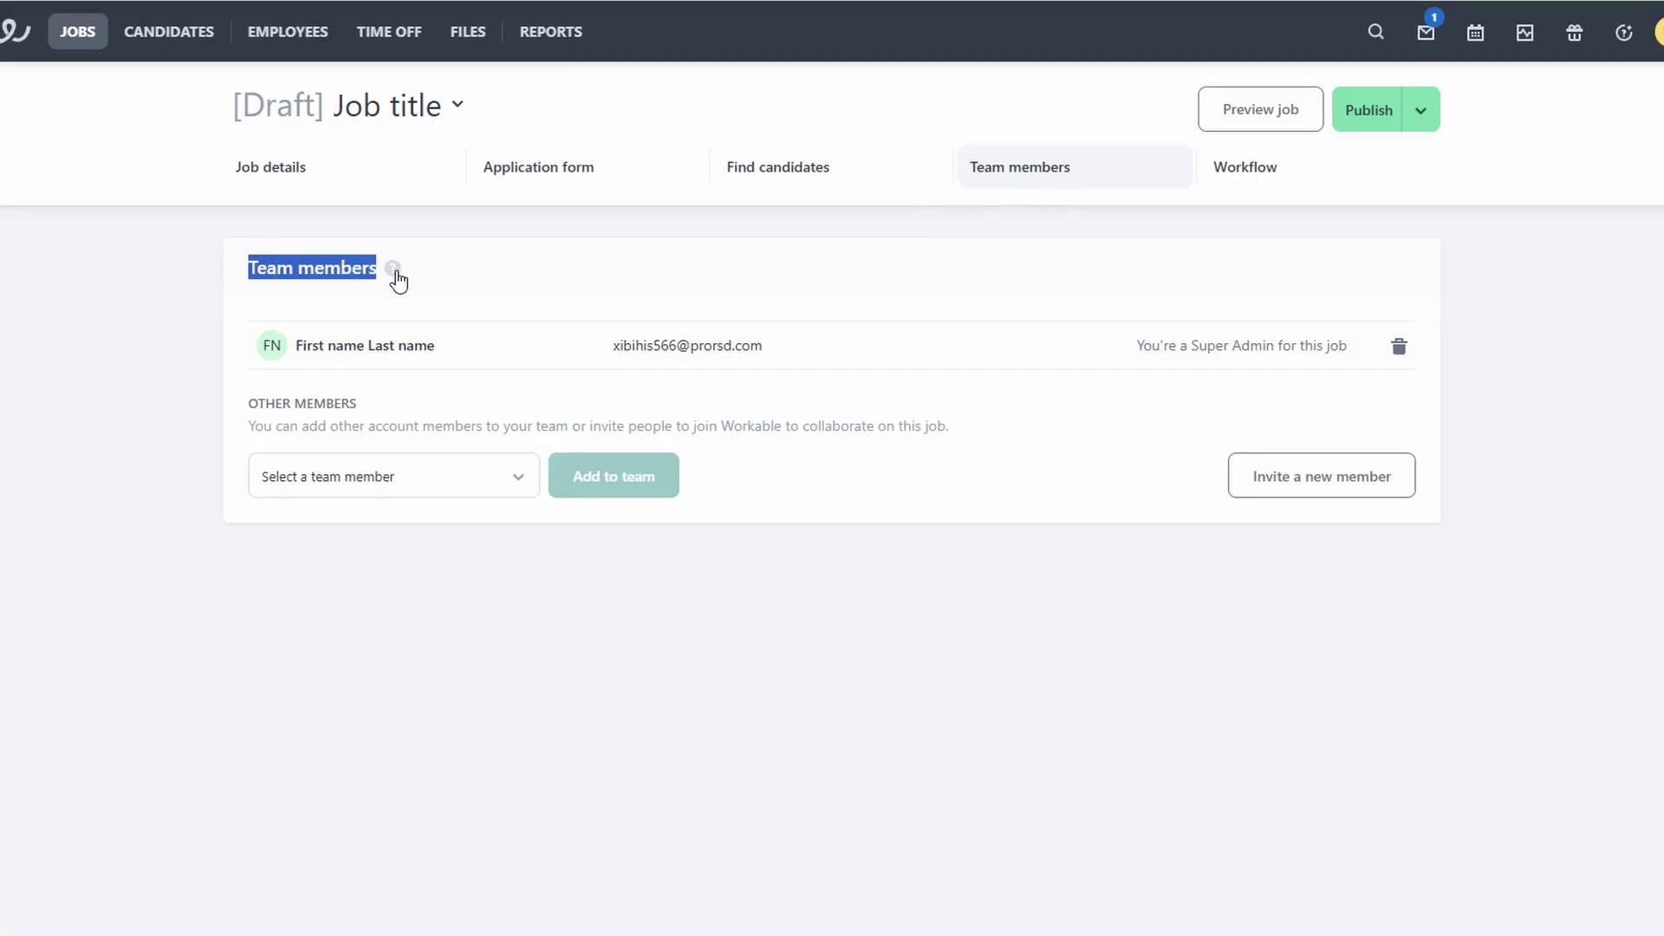
left_click_drag(232, 268, 397, 279)
left_click(410, 496)
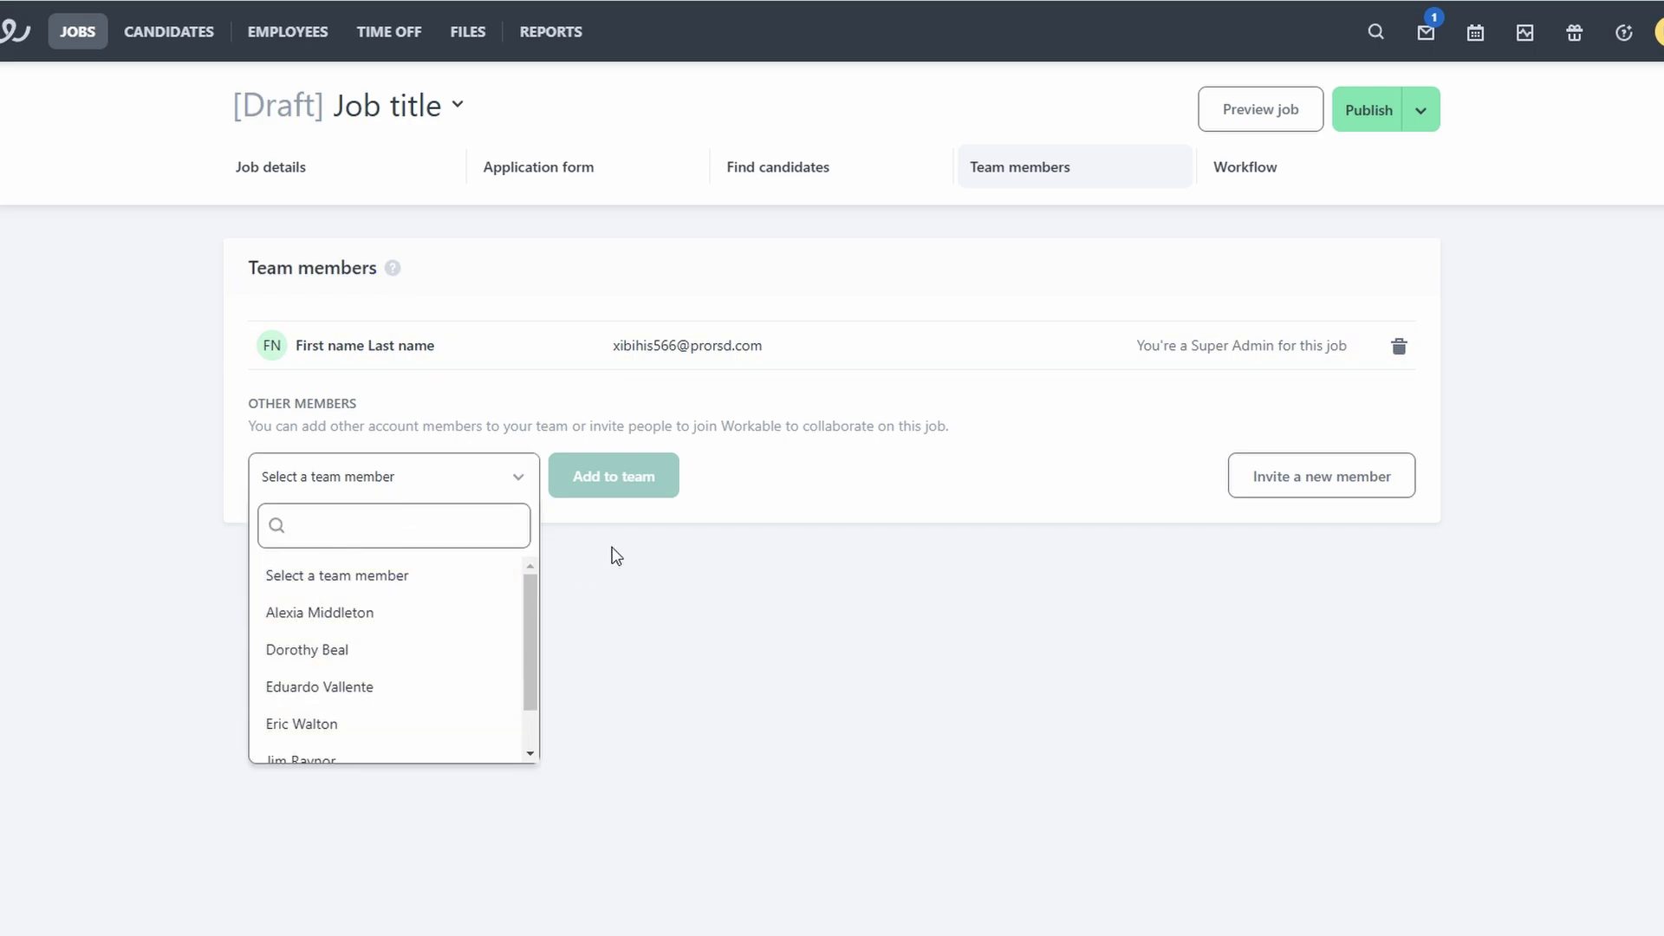
left_click(1356, 517)
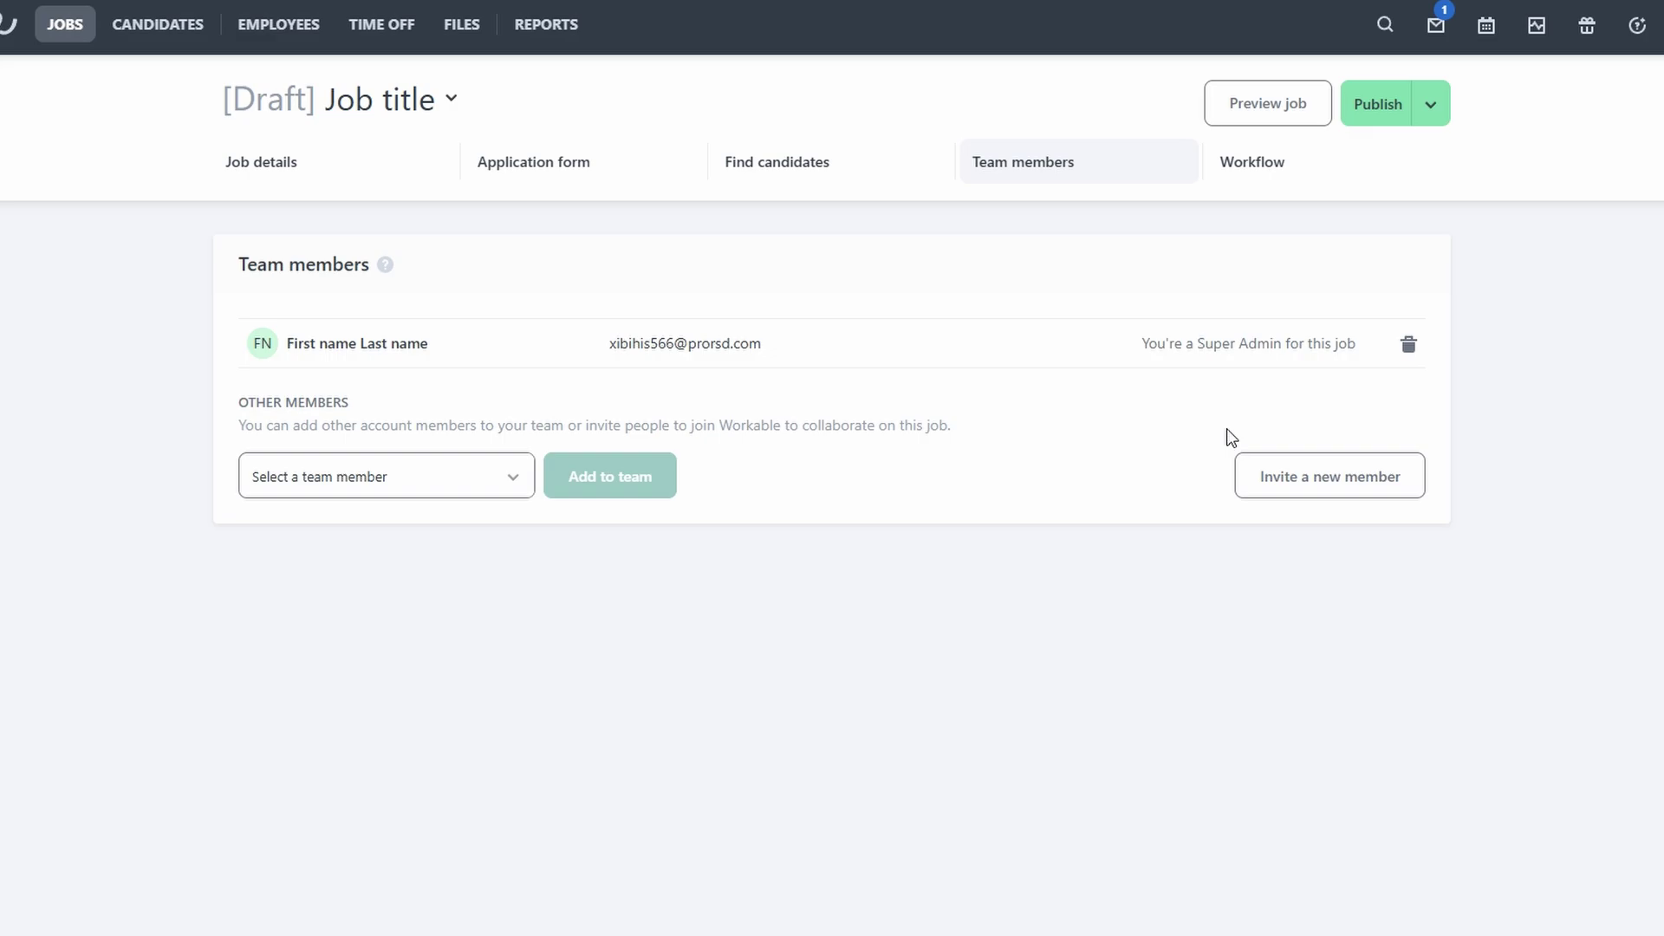
left_click(565, 24)
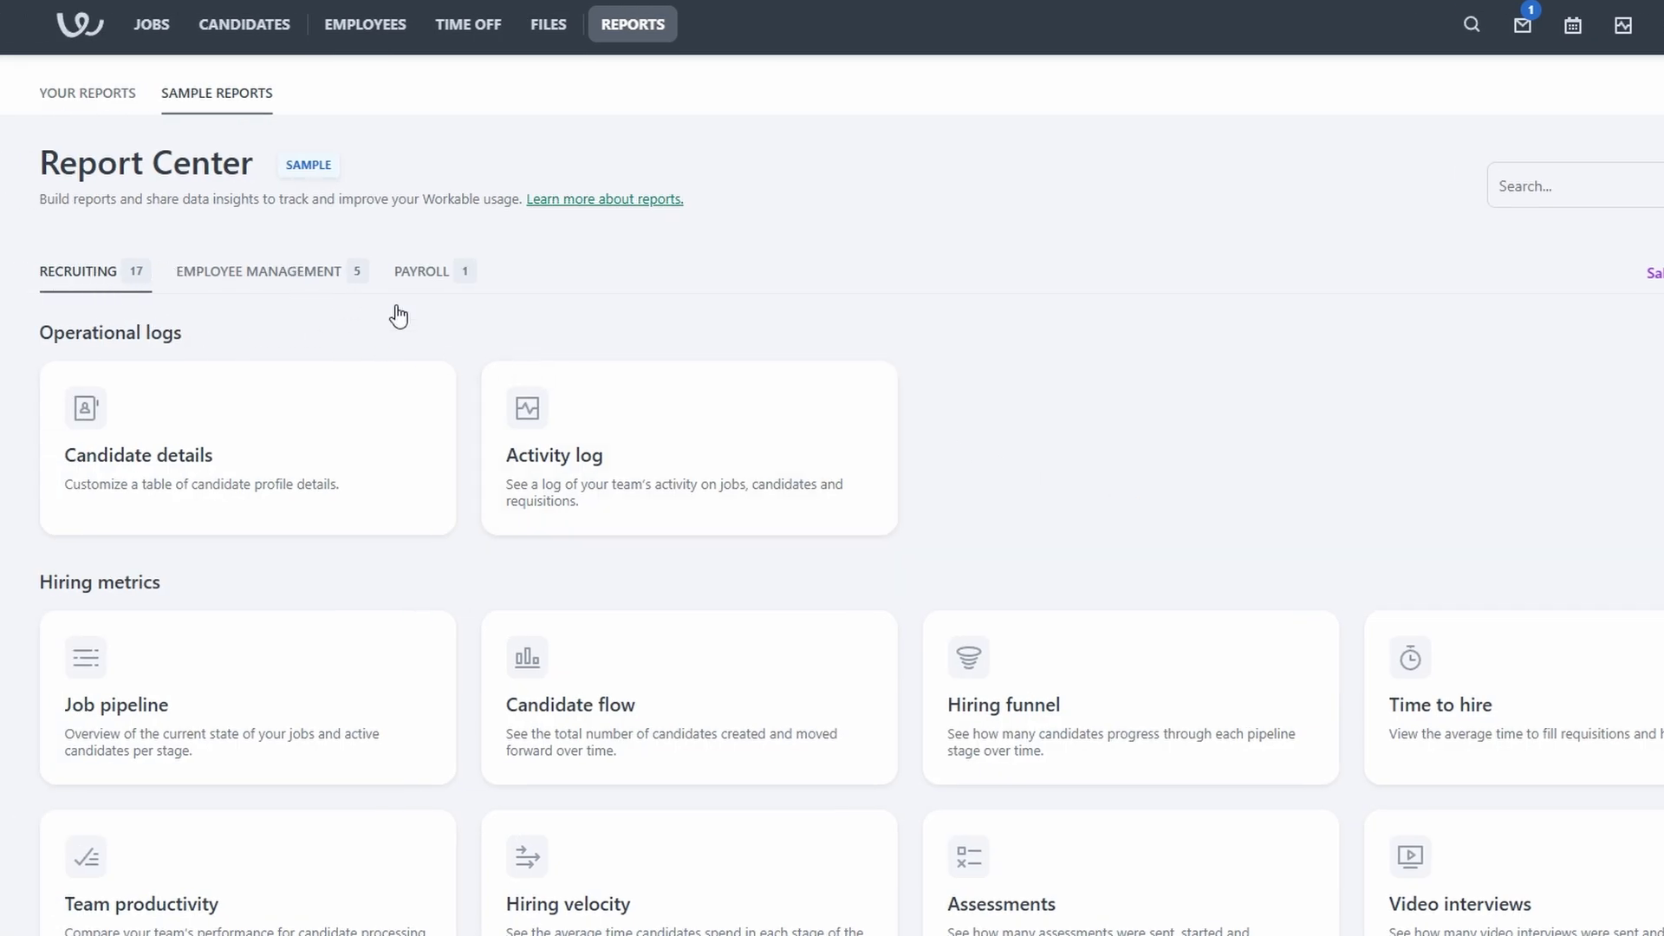
Scroll through the Report Center cards down to Diversity and compliance.
scroll(728, 390, "down", 3)
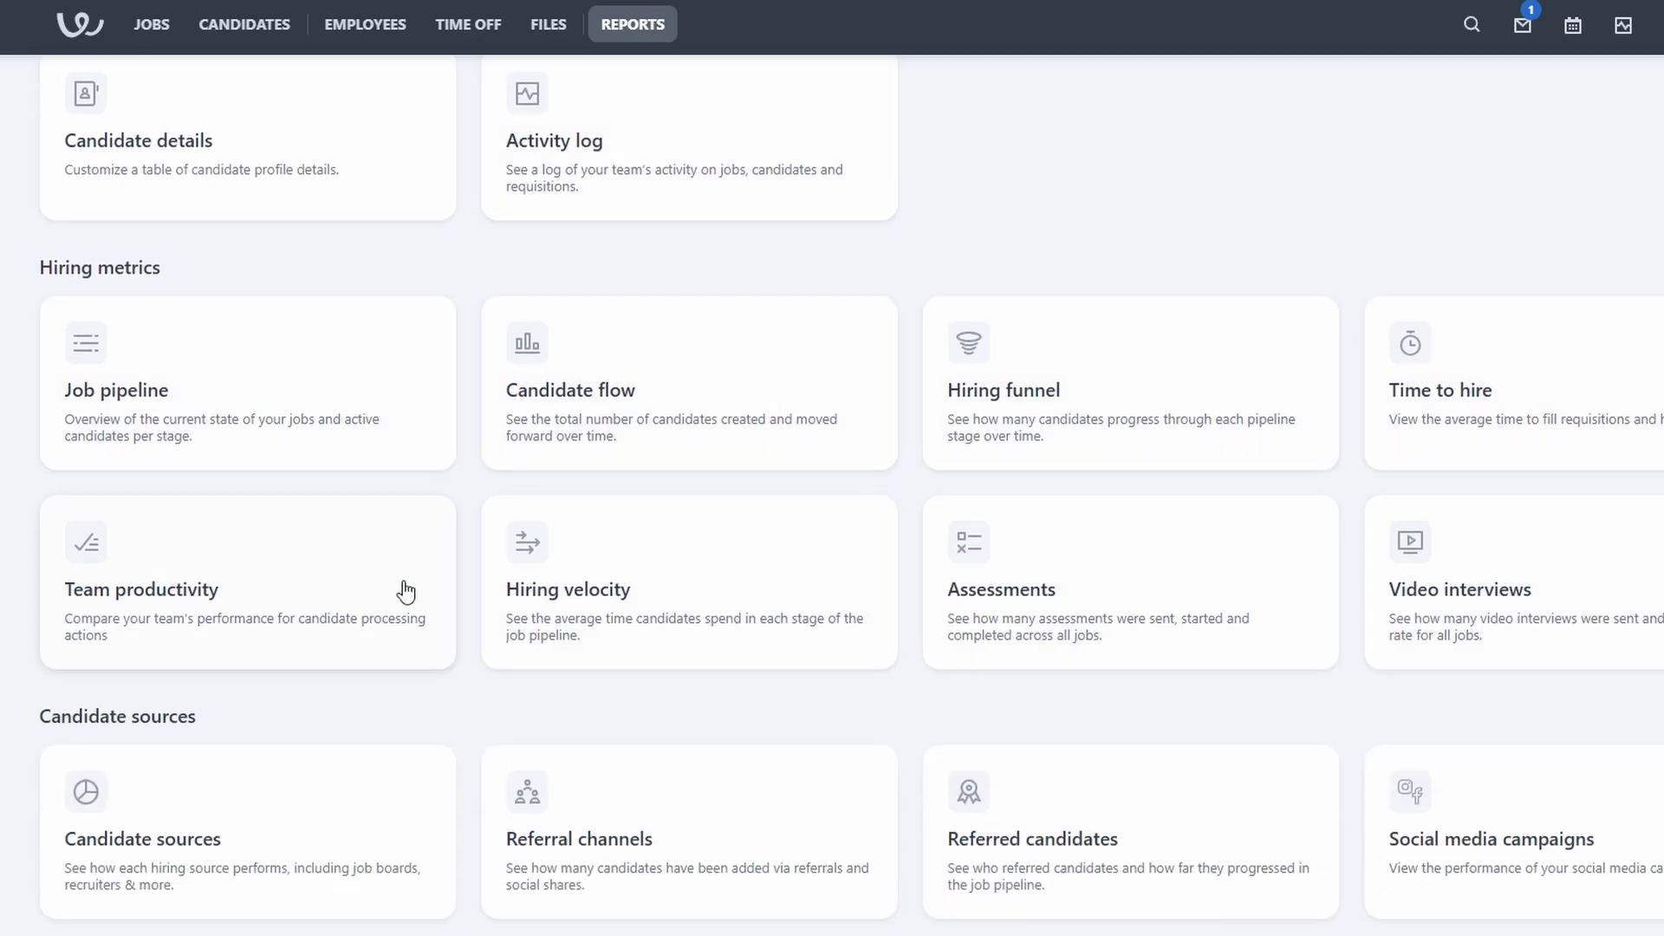
scroll(884, 486, "down", 1)
scroll(880, 483, "down", 3)
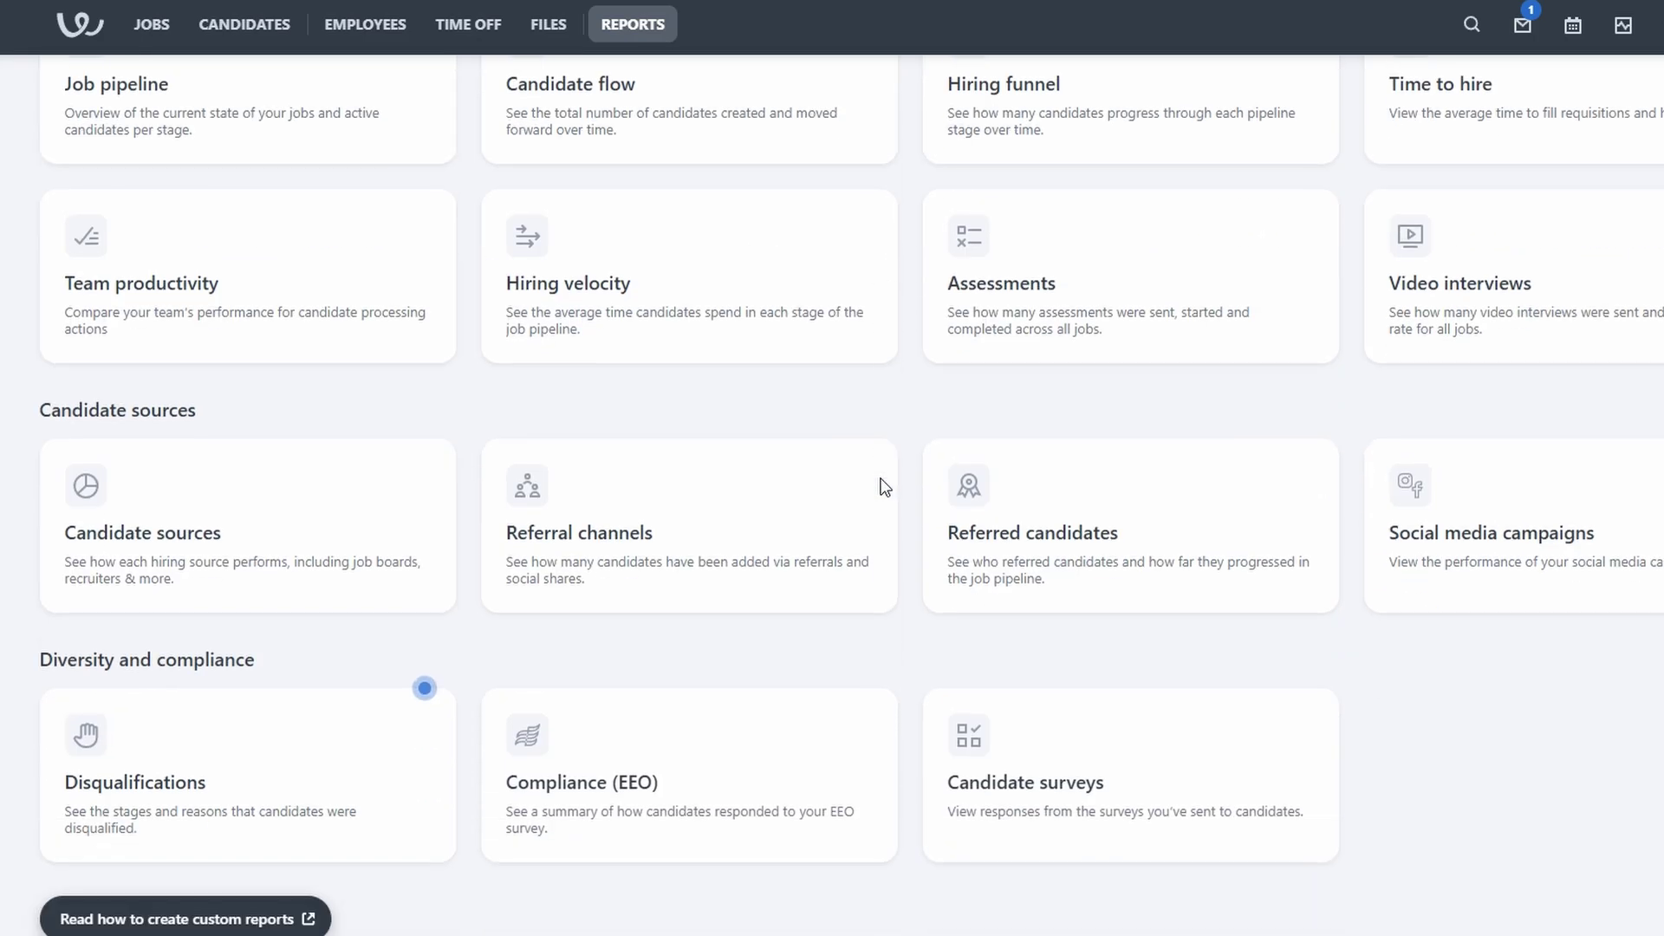
scroll(881, 486, "up", 7)
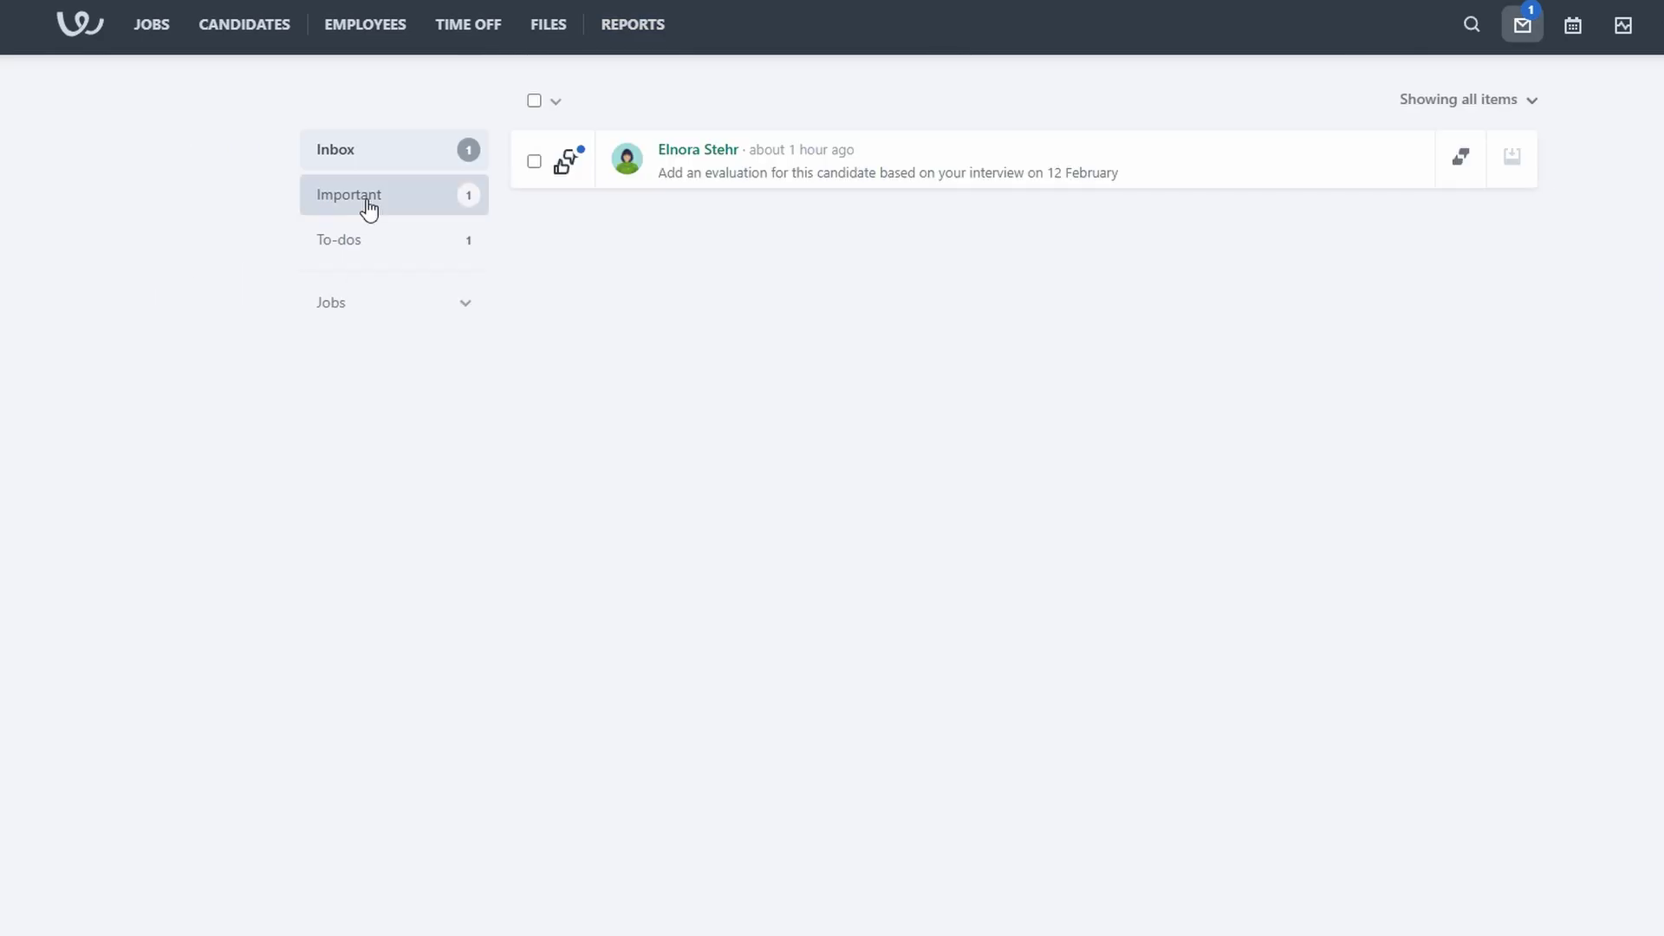
Filter to important notifications, open that candidate's profile, and discard the started email draft.
left_click(364, 198)
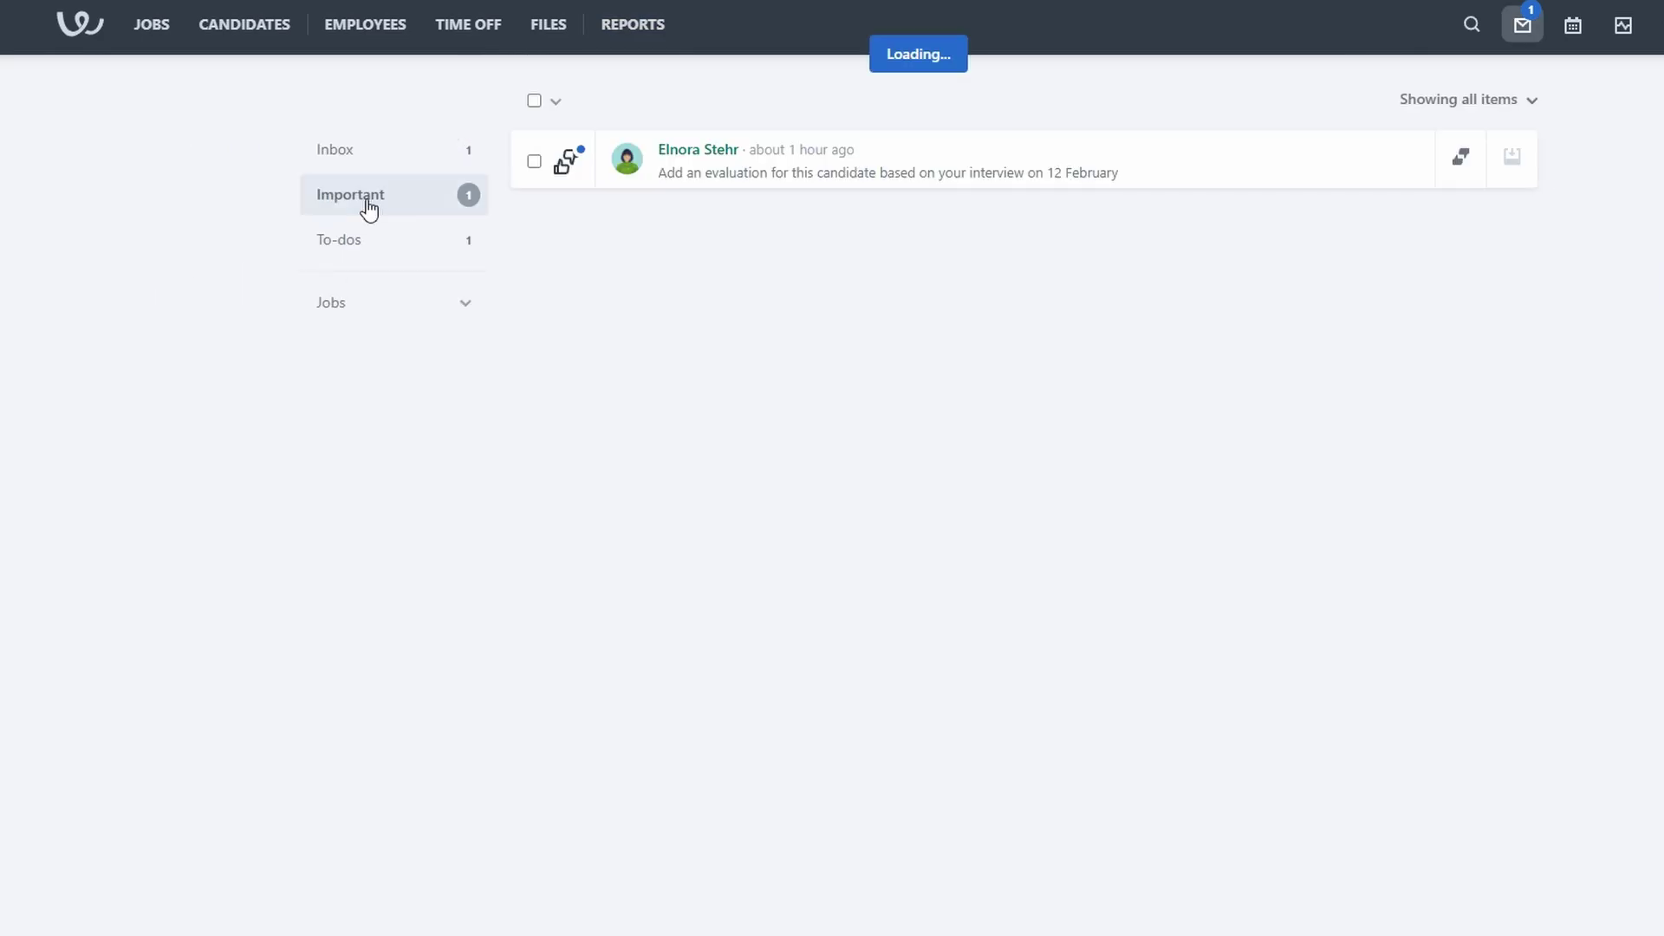
left_click(677, 151)
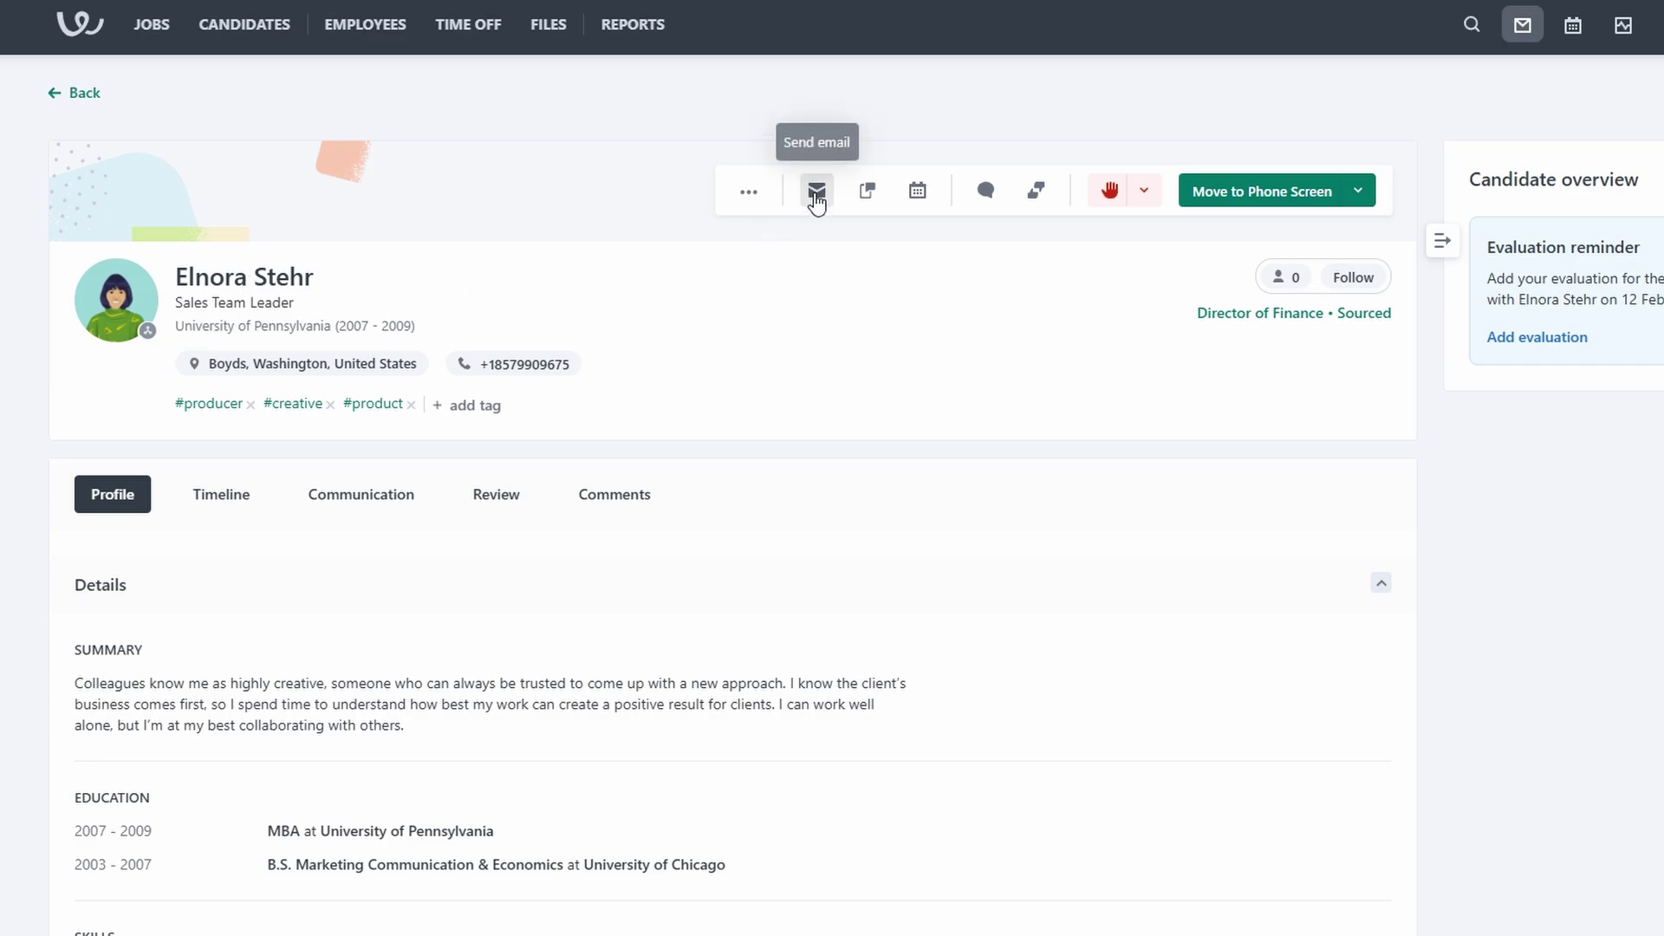
left_click(815, 195)
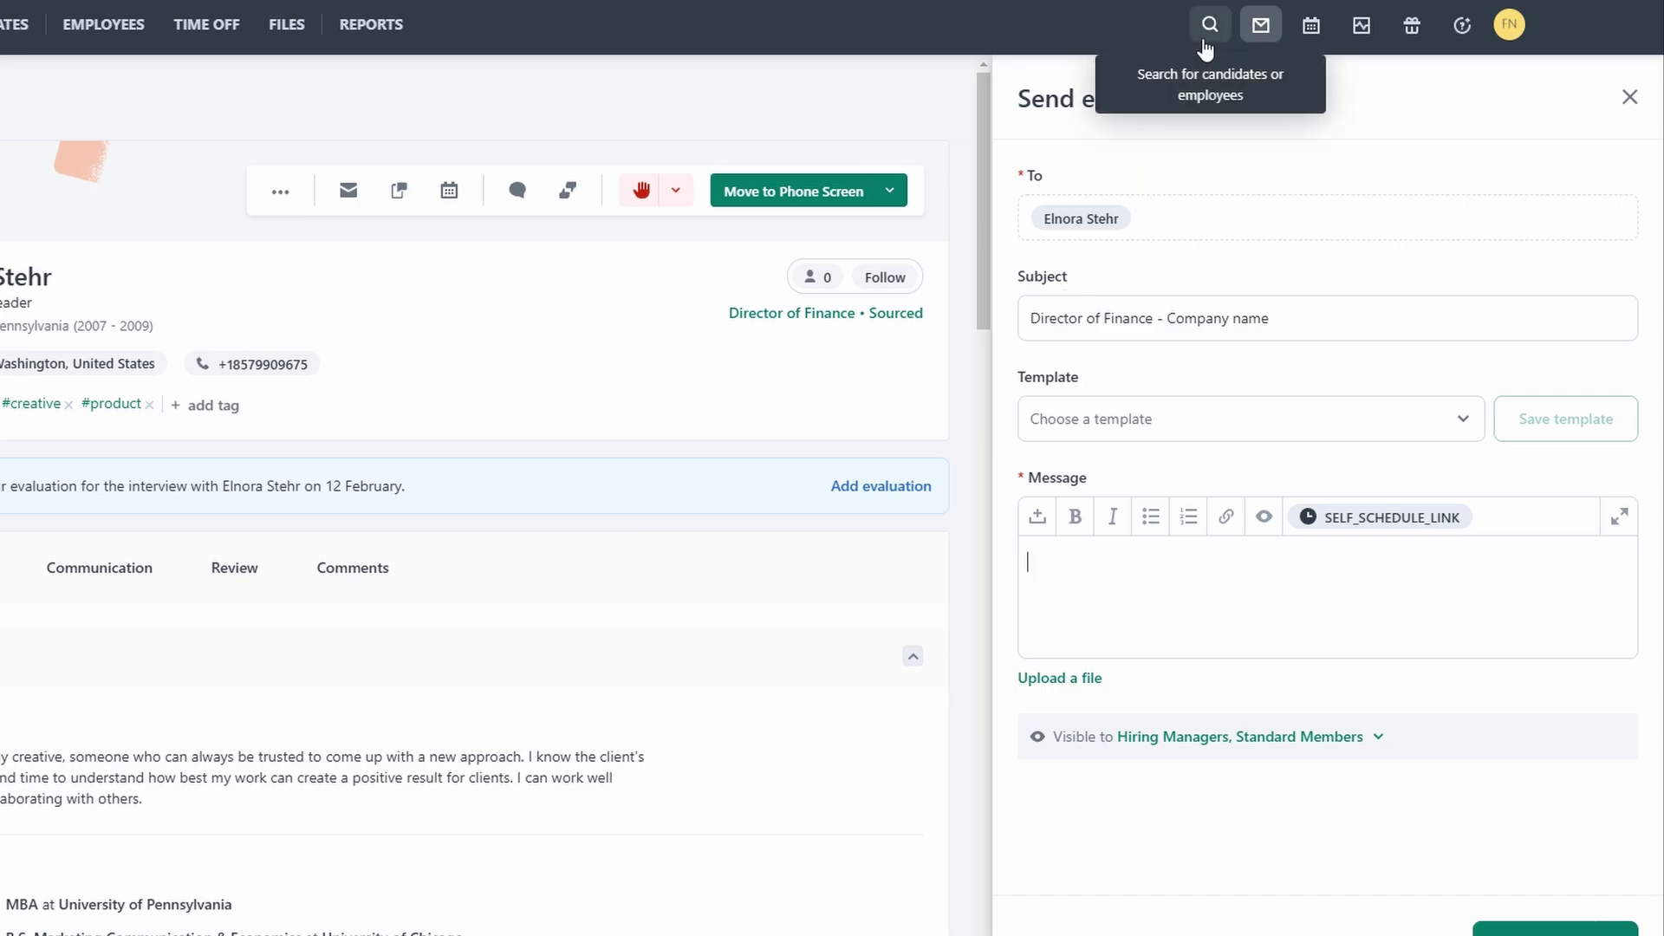
left_click(1210, 26)
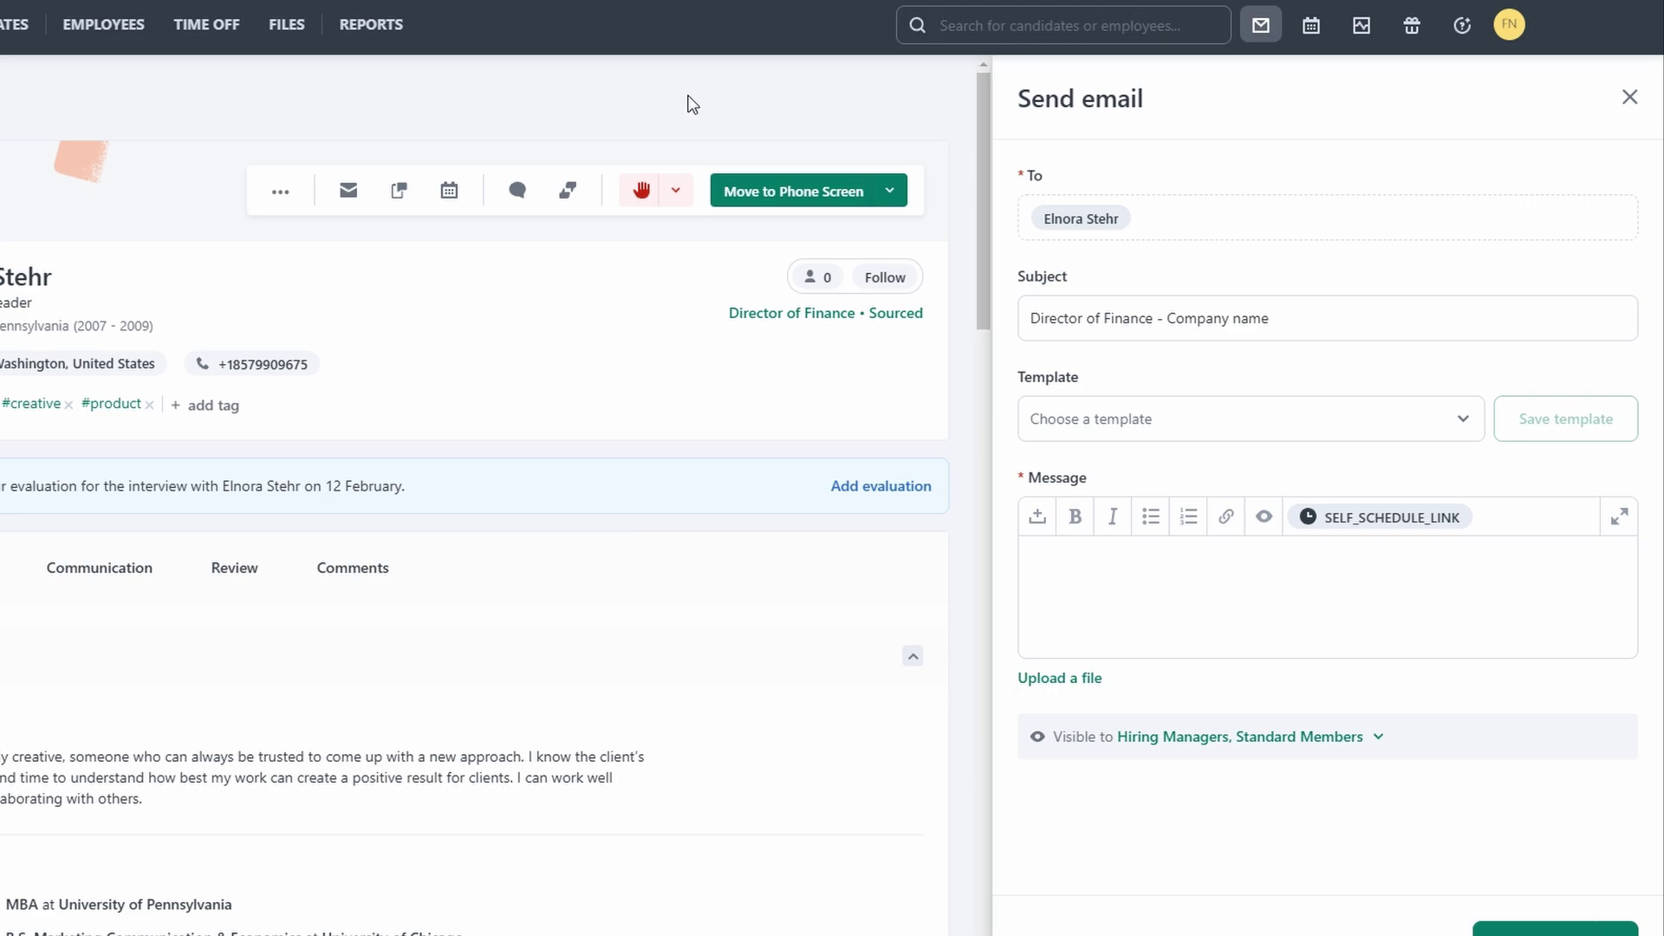
left_click(690, 102)
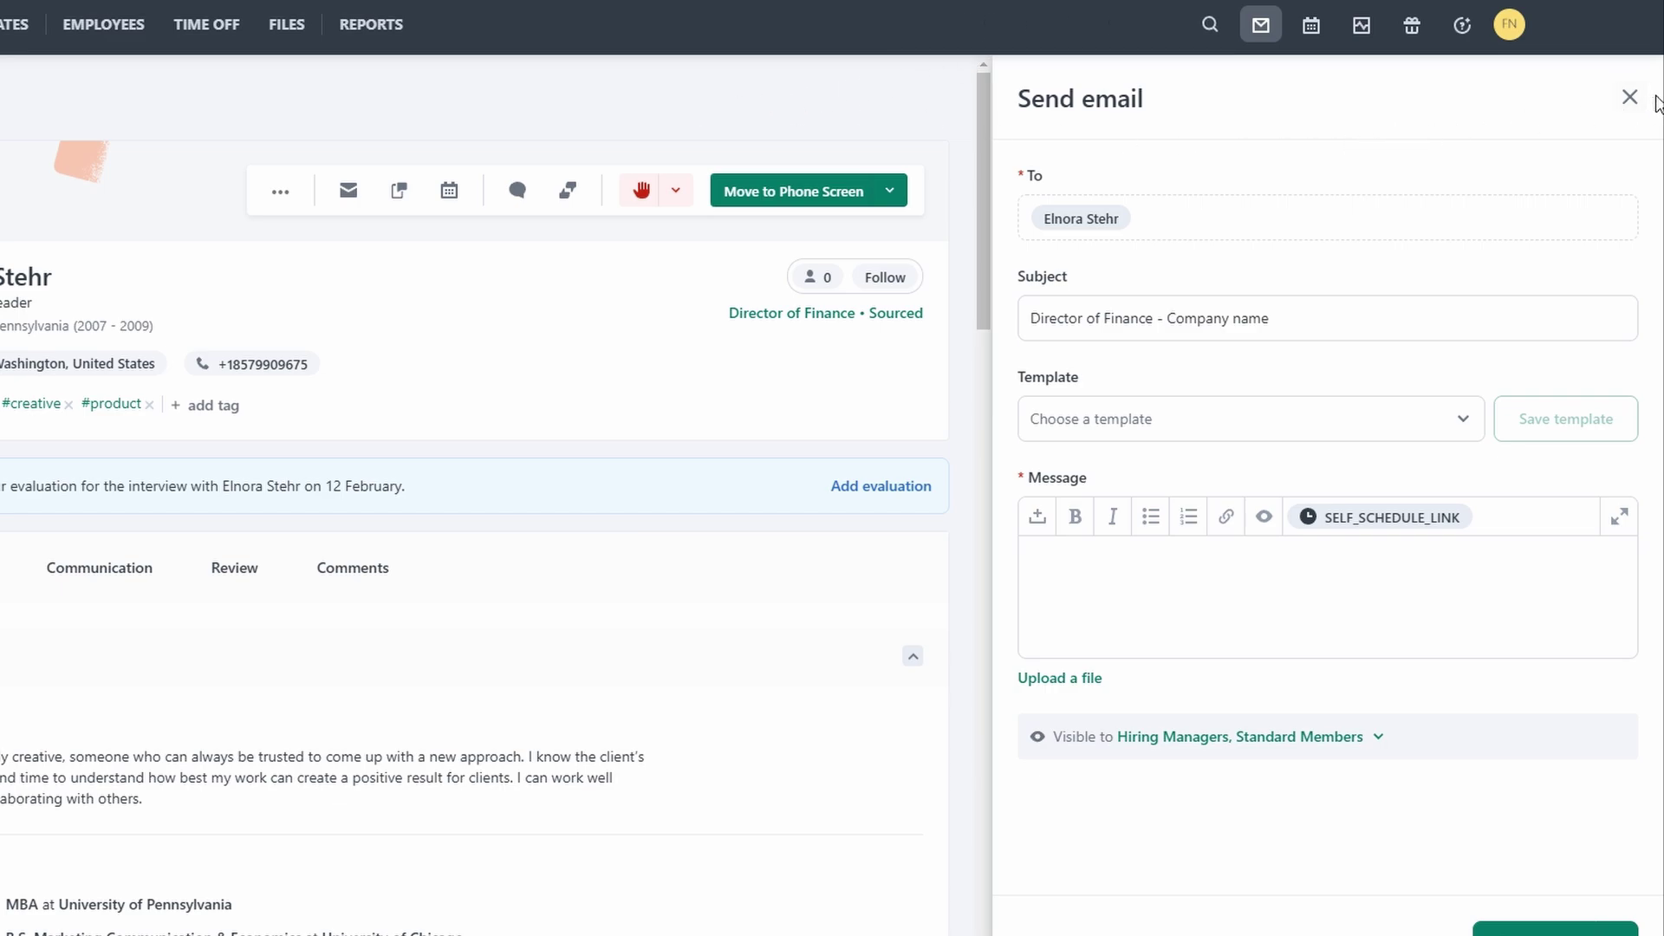
left_click(1630, 98)
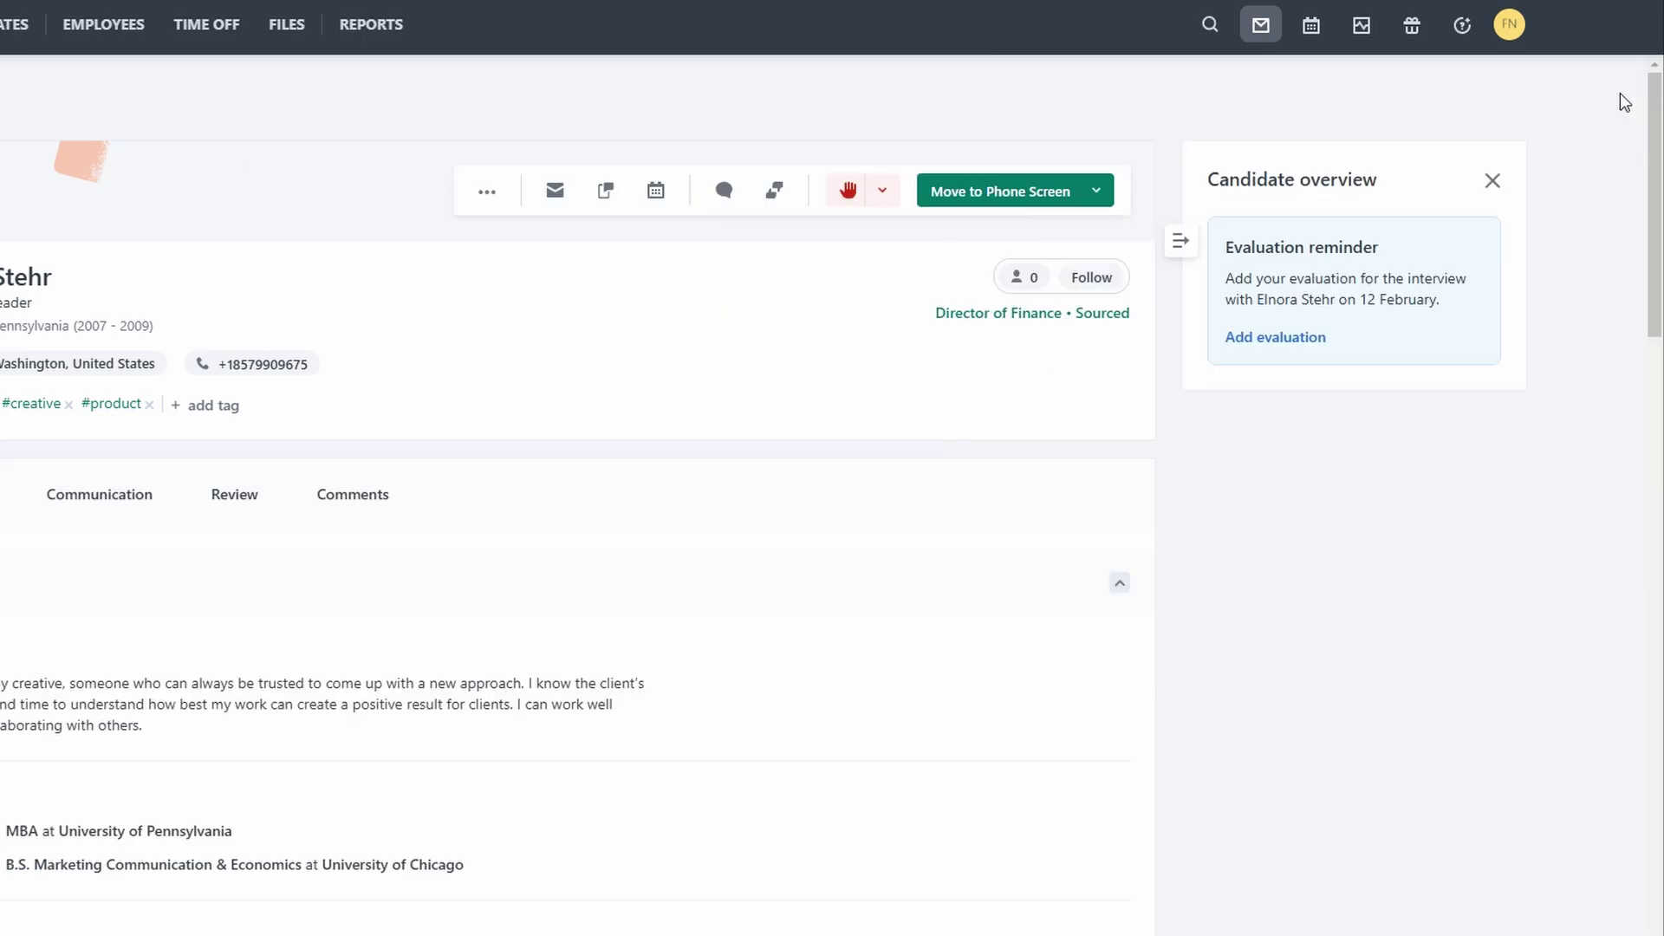
Check the Activity and Agenda panels, ending on the Activity Stream of recent events.
left_click(1361, 24)
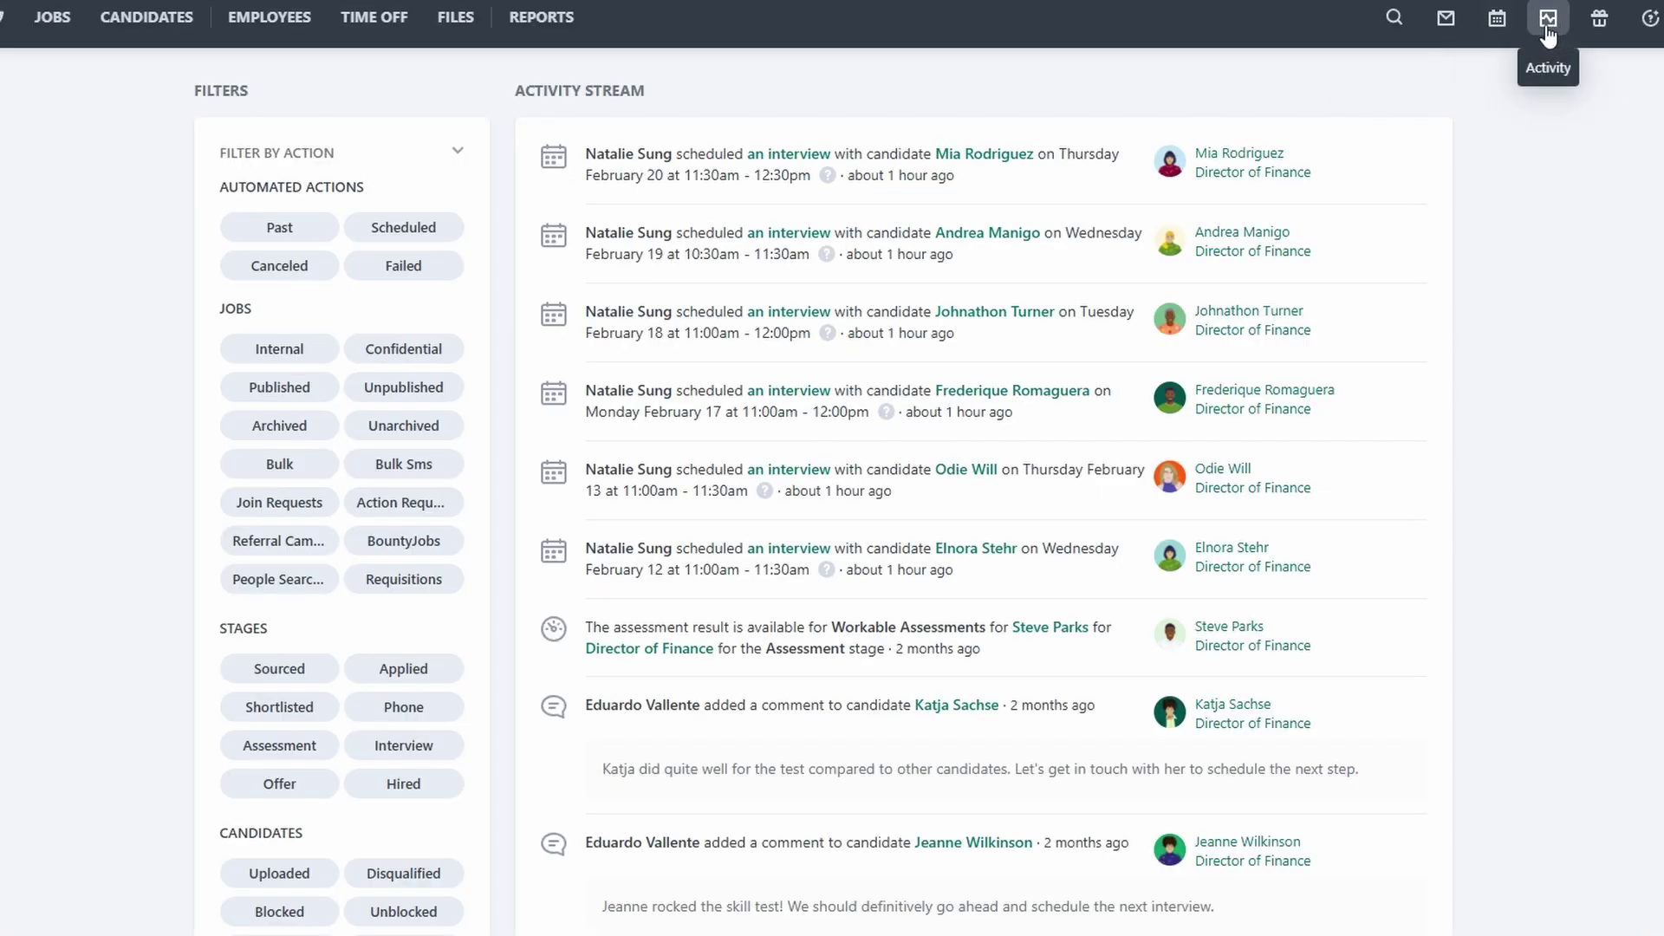
left_click(1498, 22)
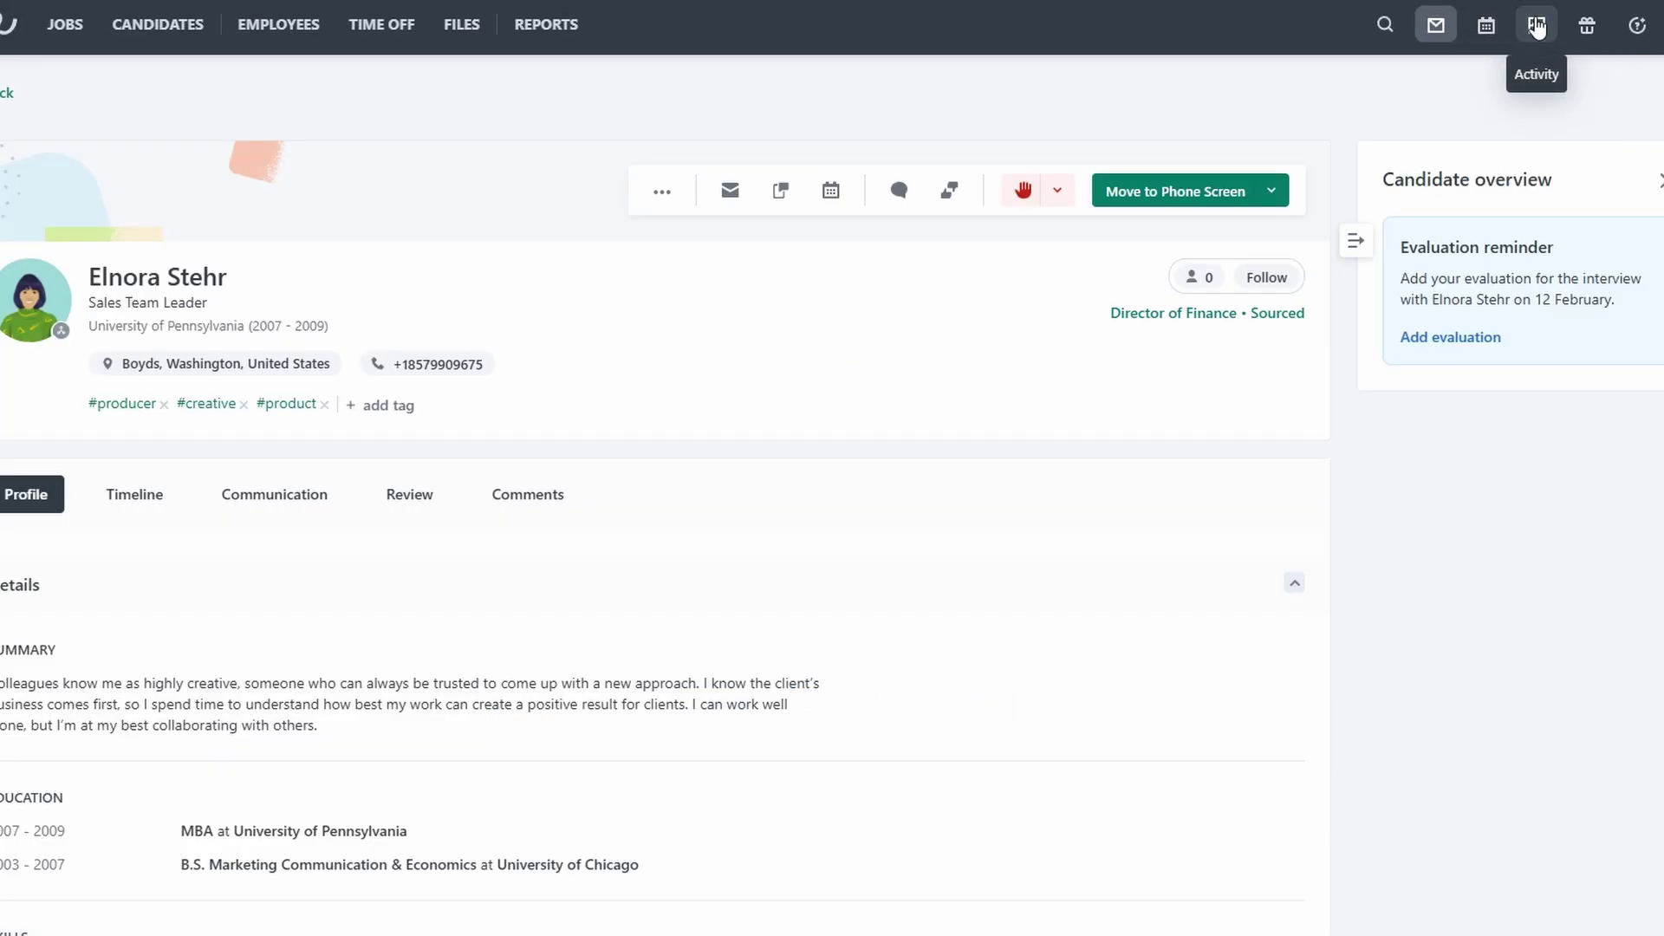
left_click(1536, 26)
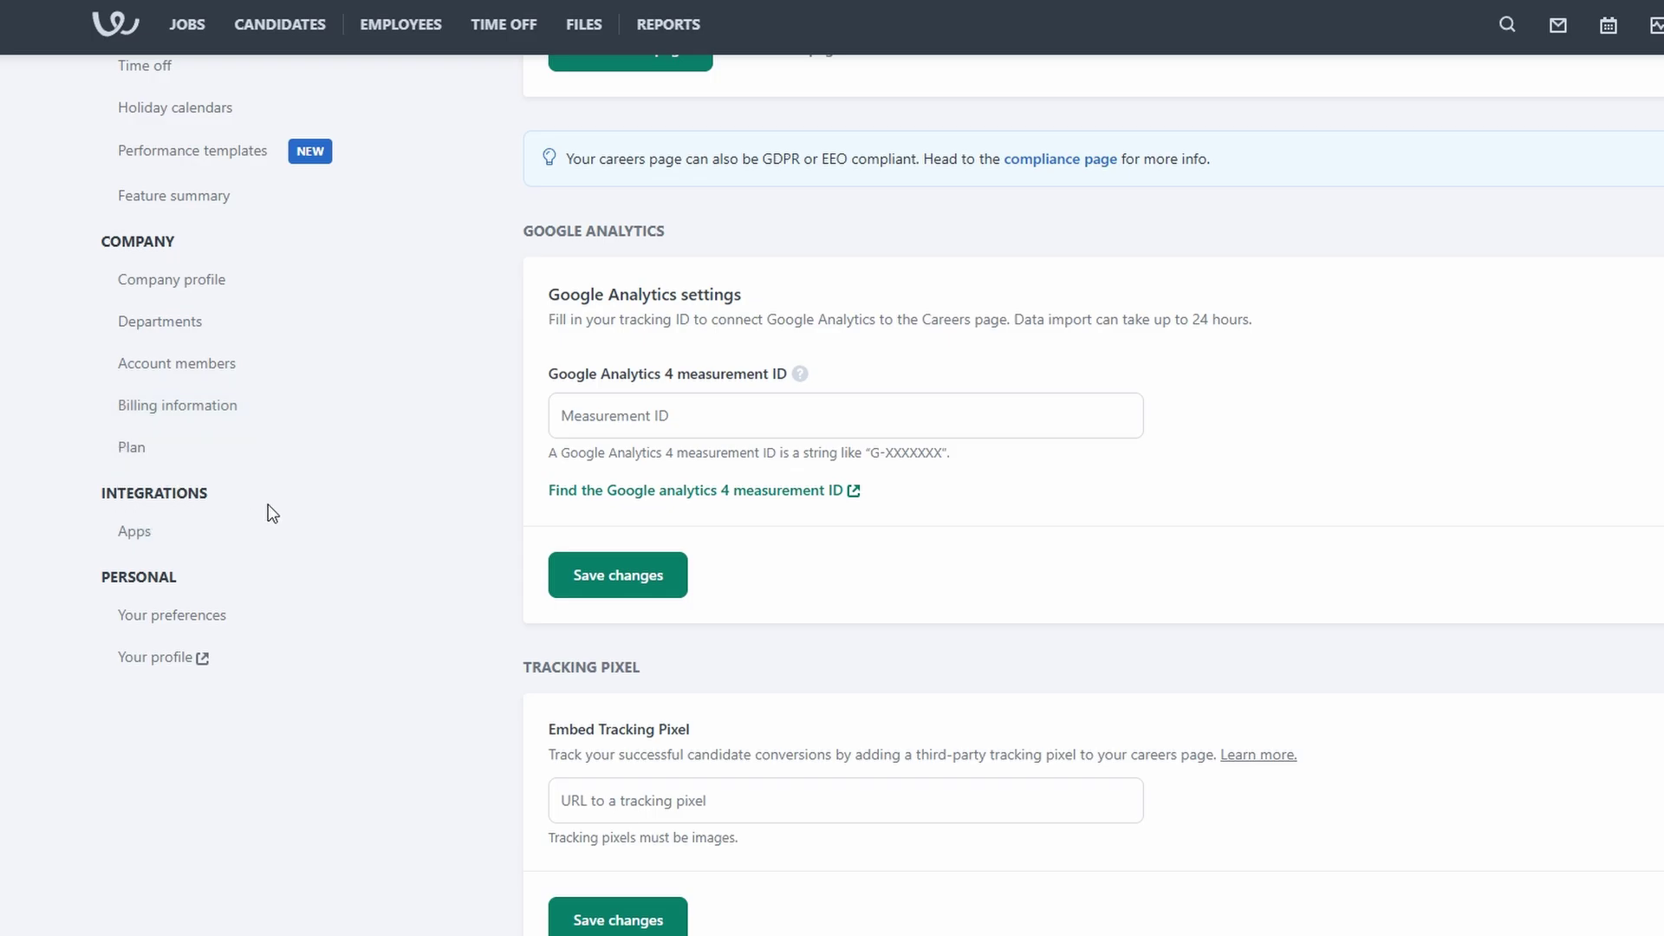
Open Integrations settings and scroll through the email, calendar, video, Slack and job board connections.
left_click(335, 524)
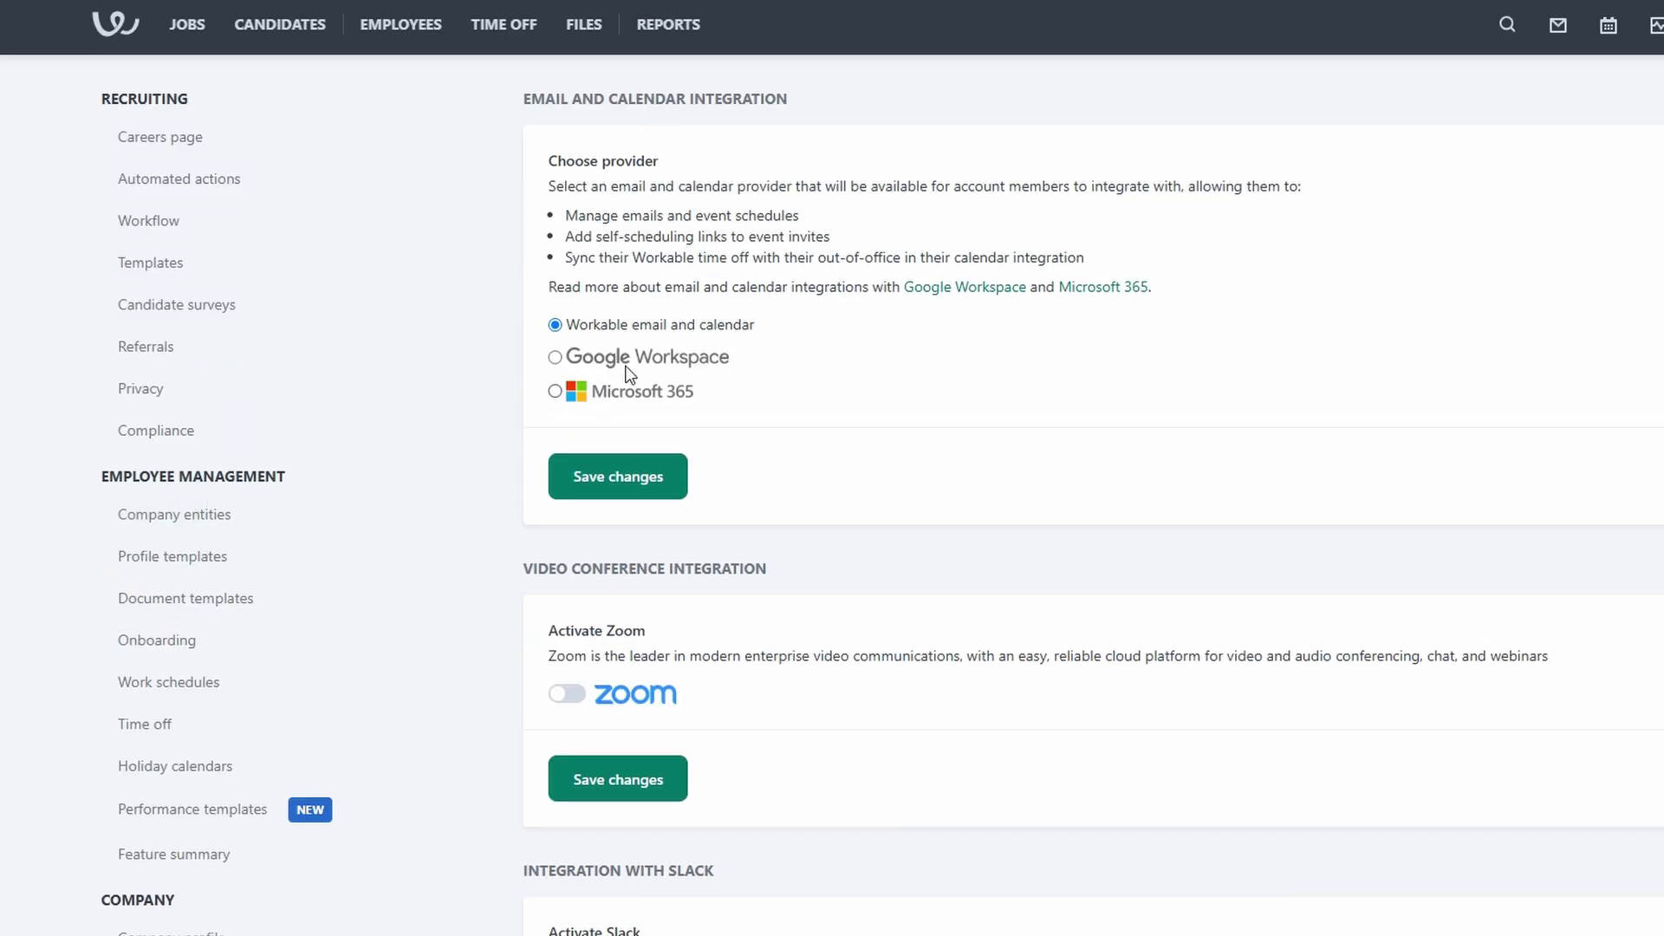
scroll(606, 465, "down", 10)
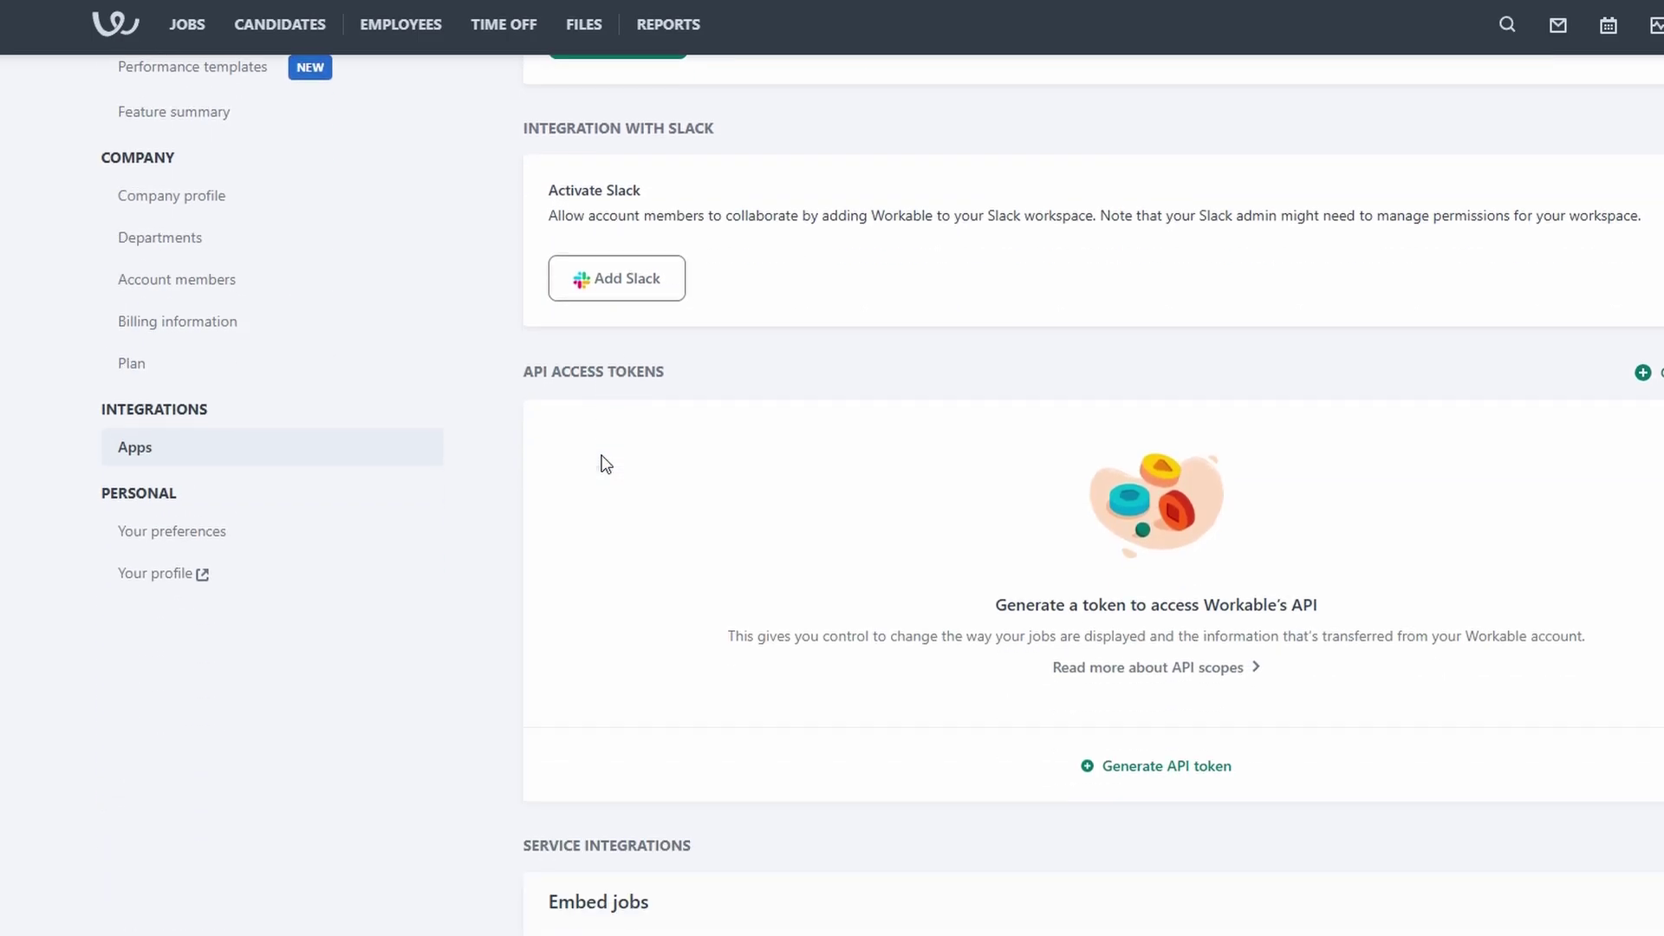
scroll(606, 465, "down", 13)
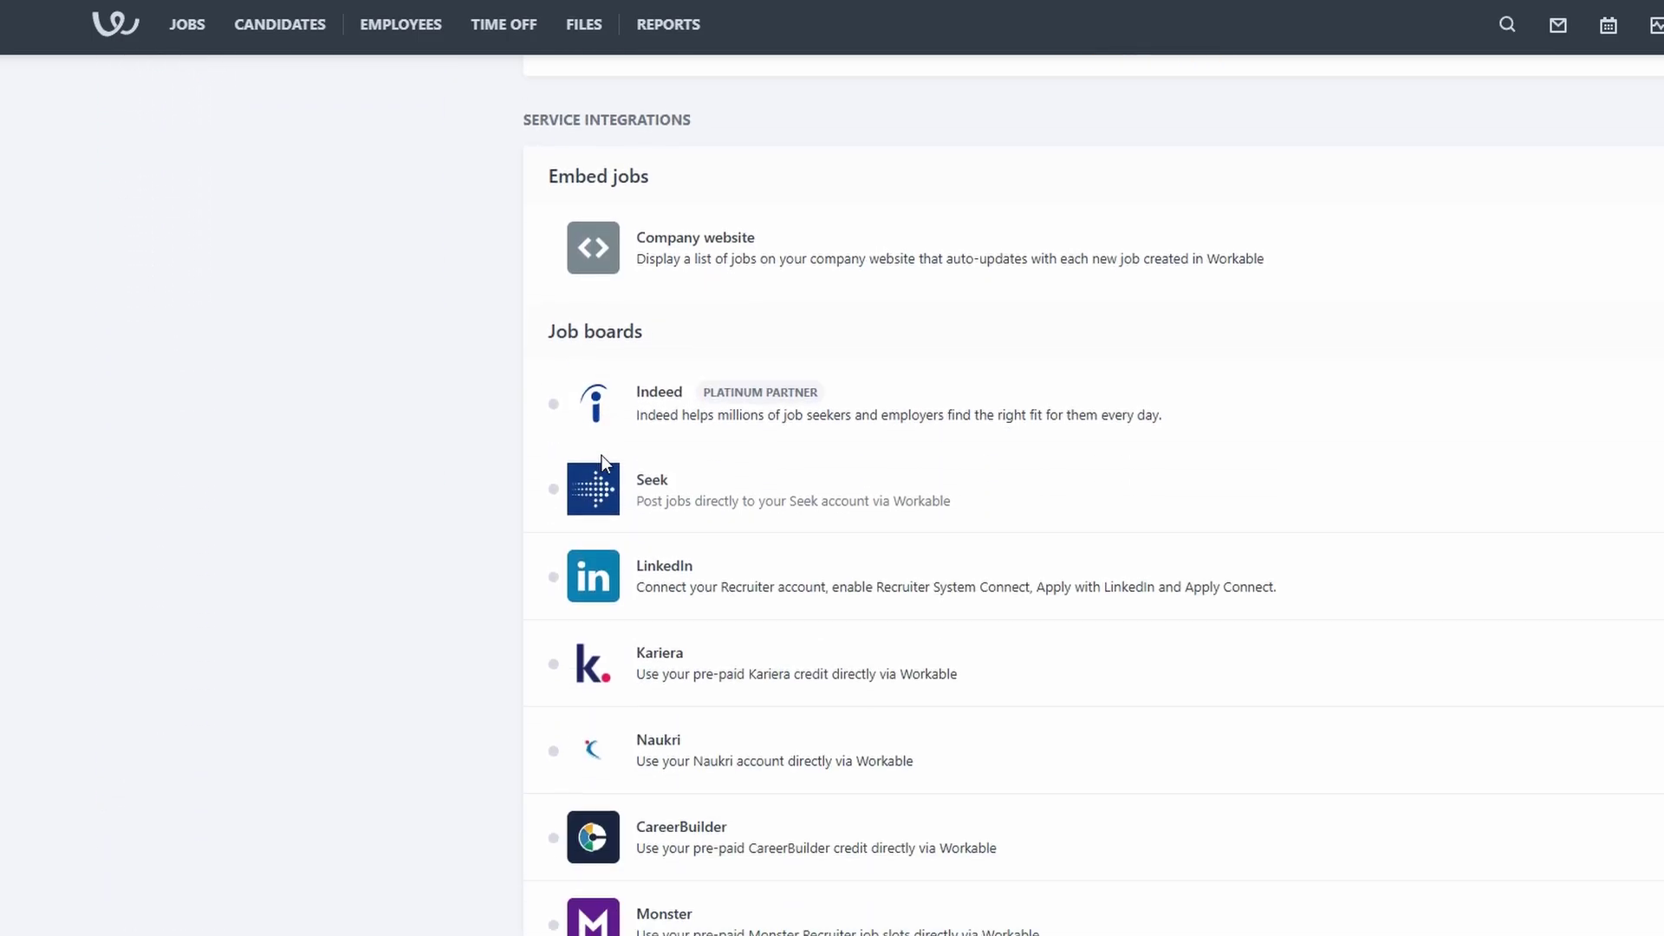
scroll(604, 464, "down", 14)
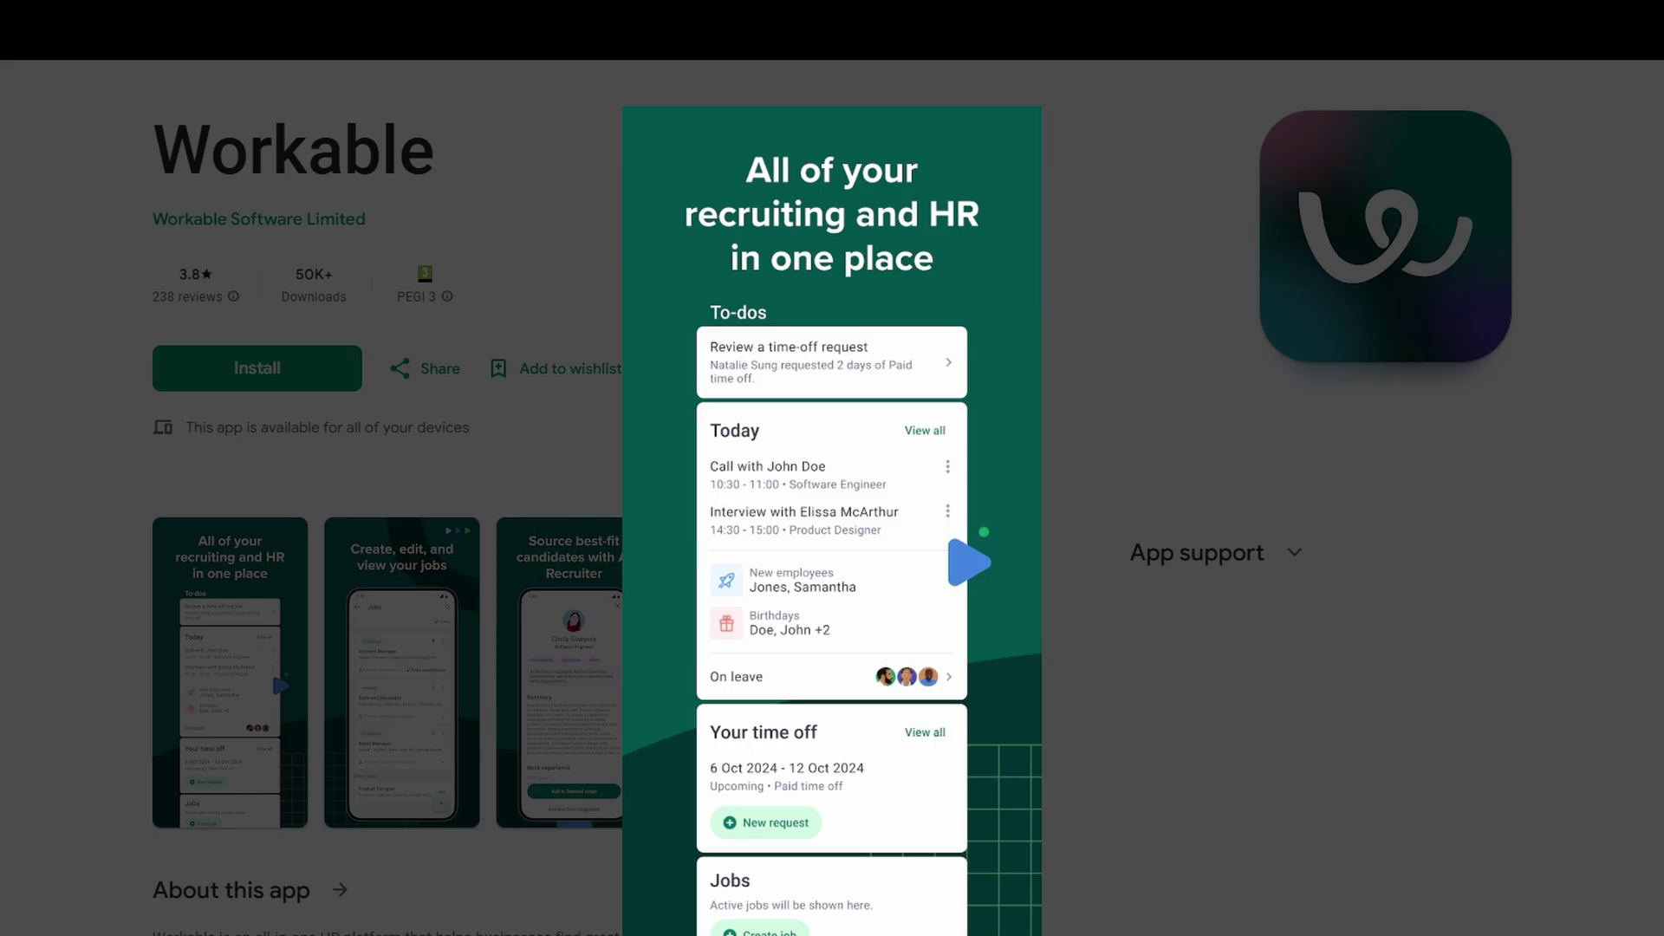
Close the enlarged screenshot to see the full Workable app listing again.
left_click(563, 642)
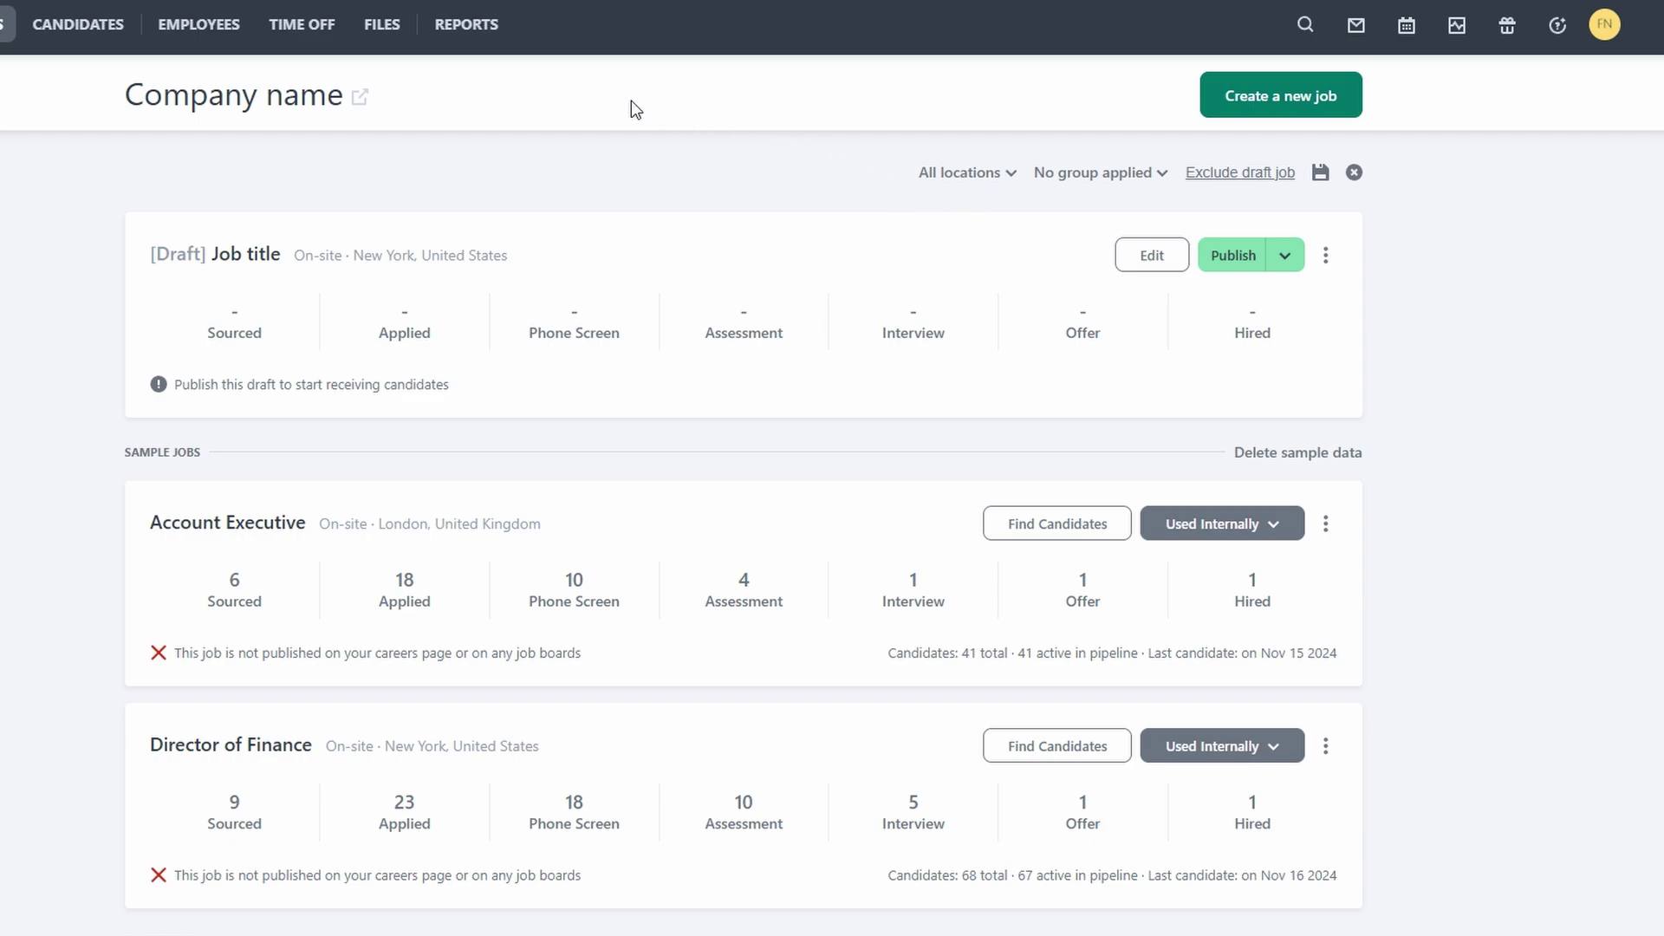
Bring up the Help options from the avatar's account menu.
left_click(1606, 24)
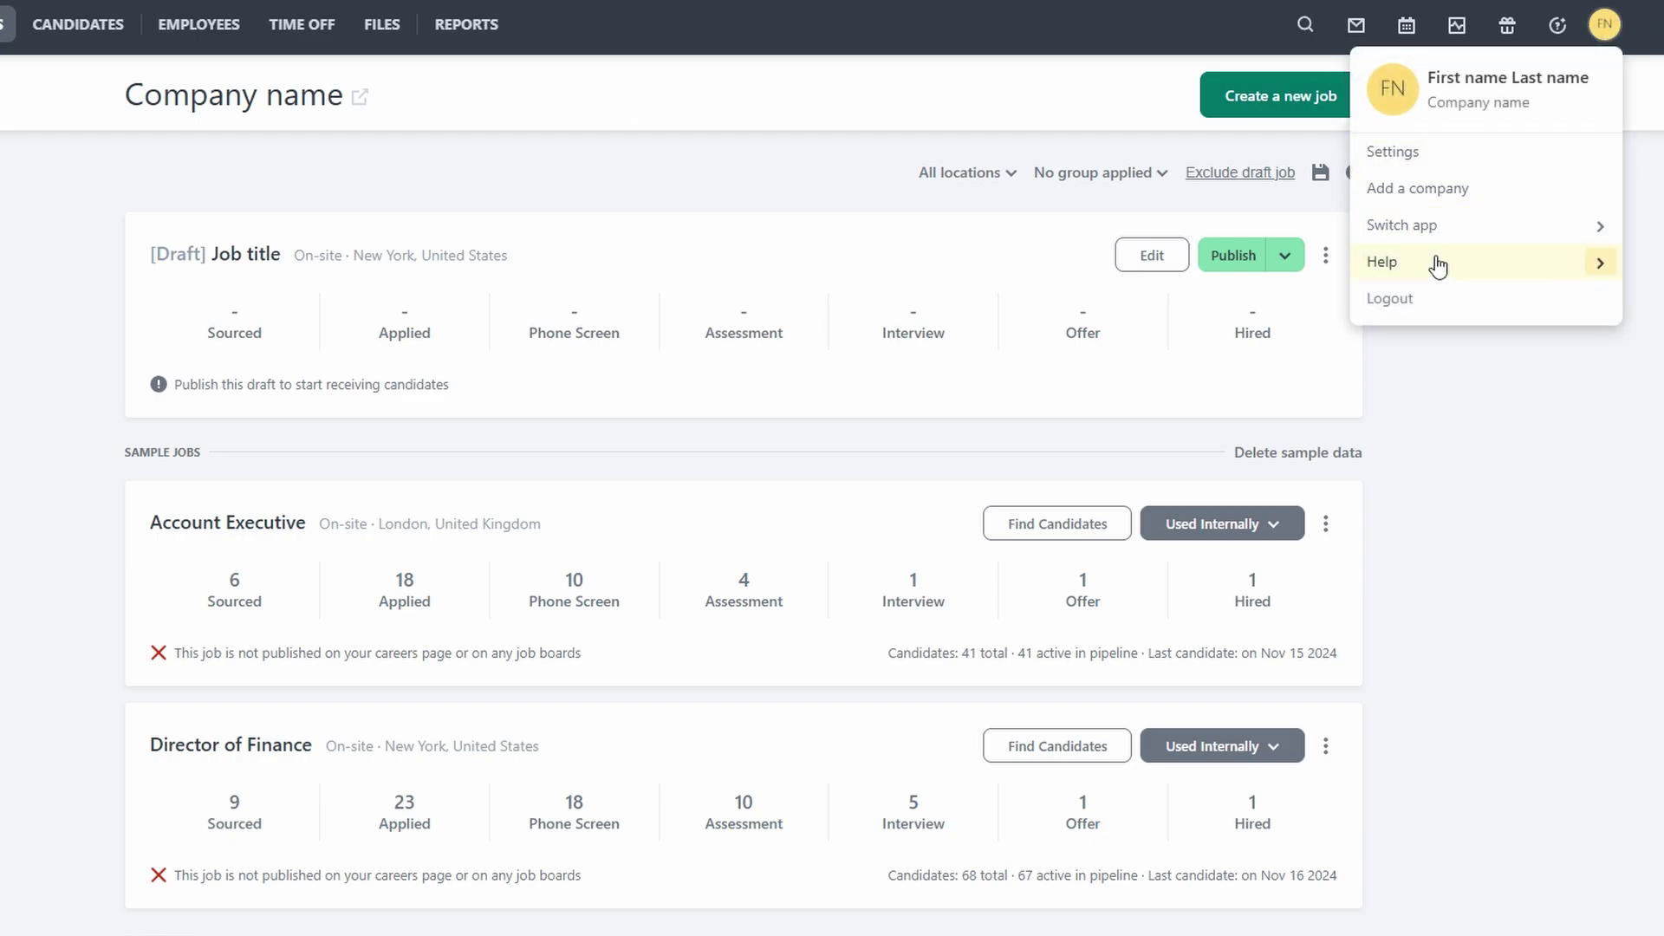
left_click(1530, 269)
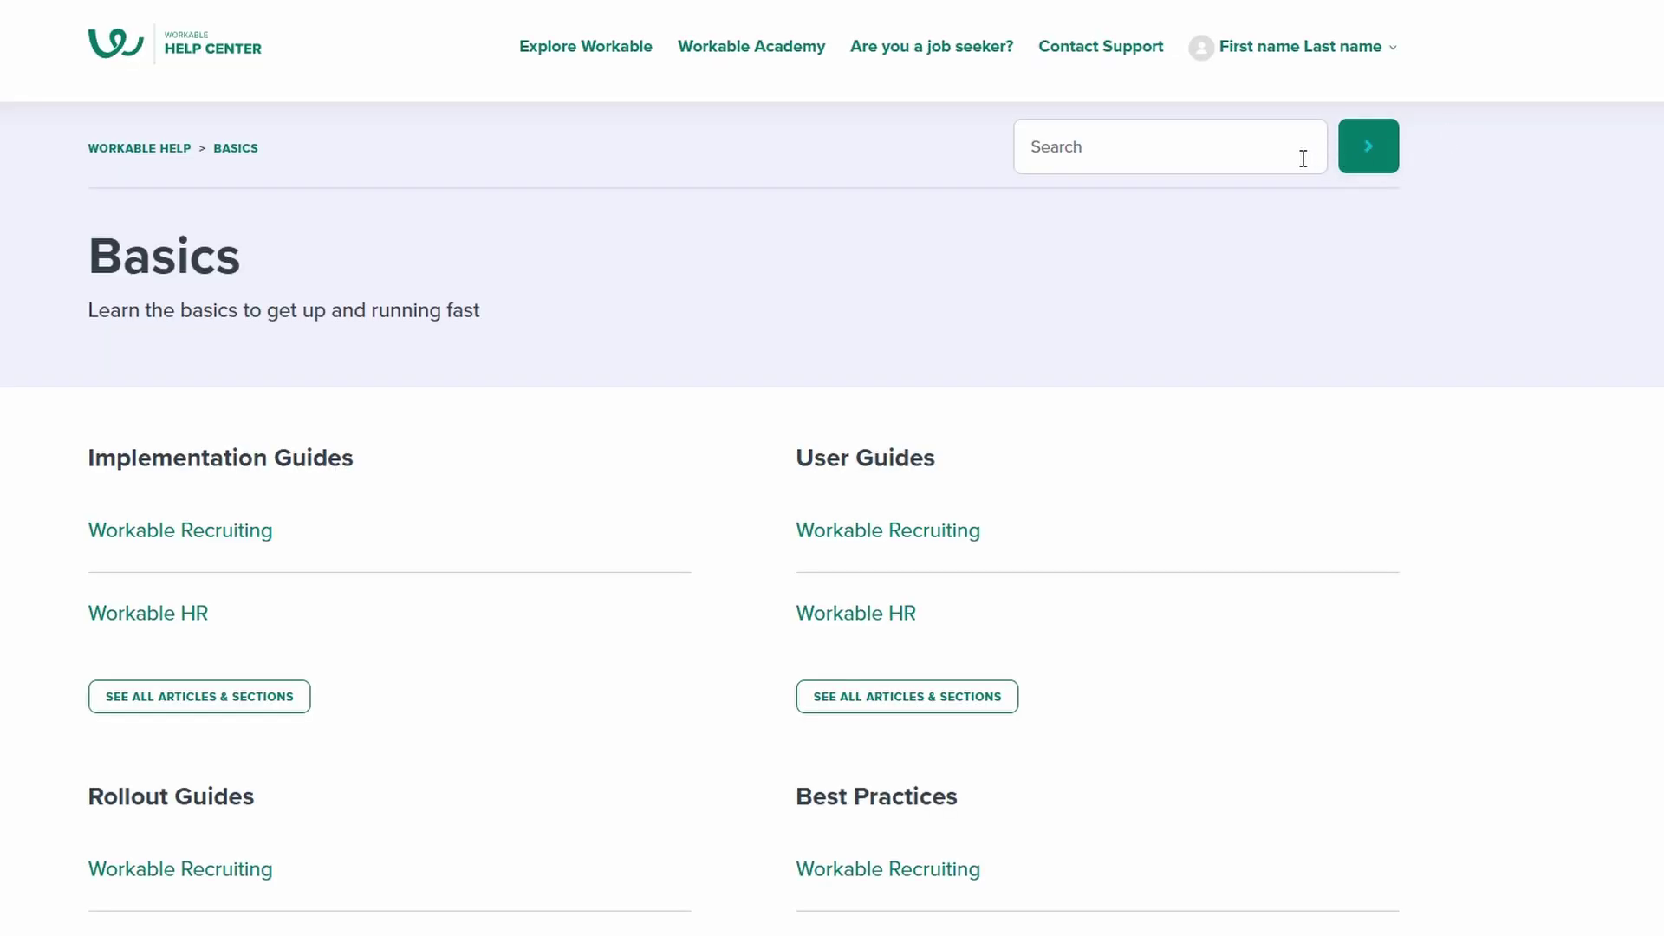
Go to the Help Center's Contact Support page and look over its request form and contact options.
left_click(1112, 57)
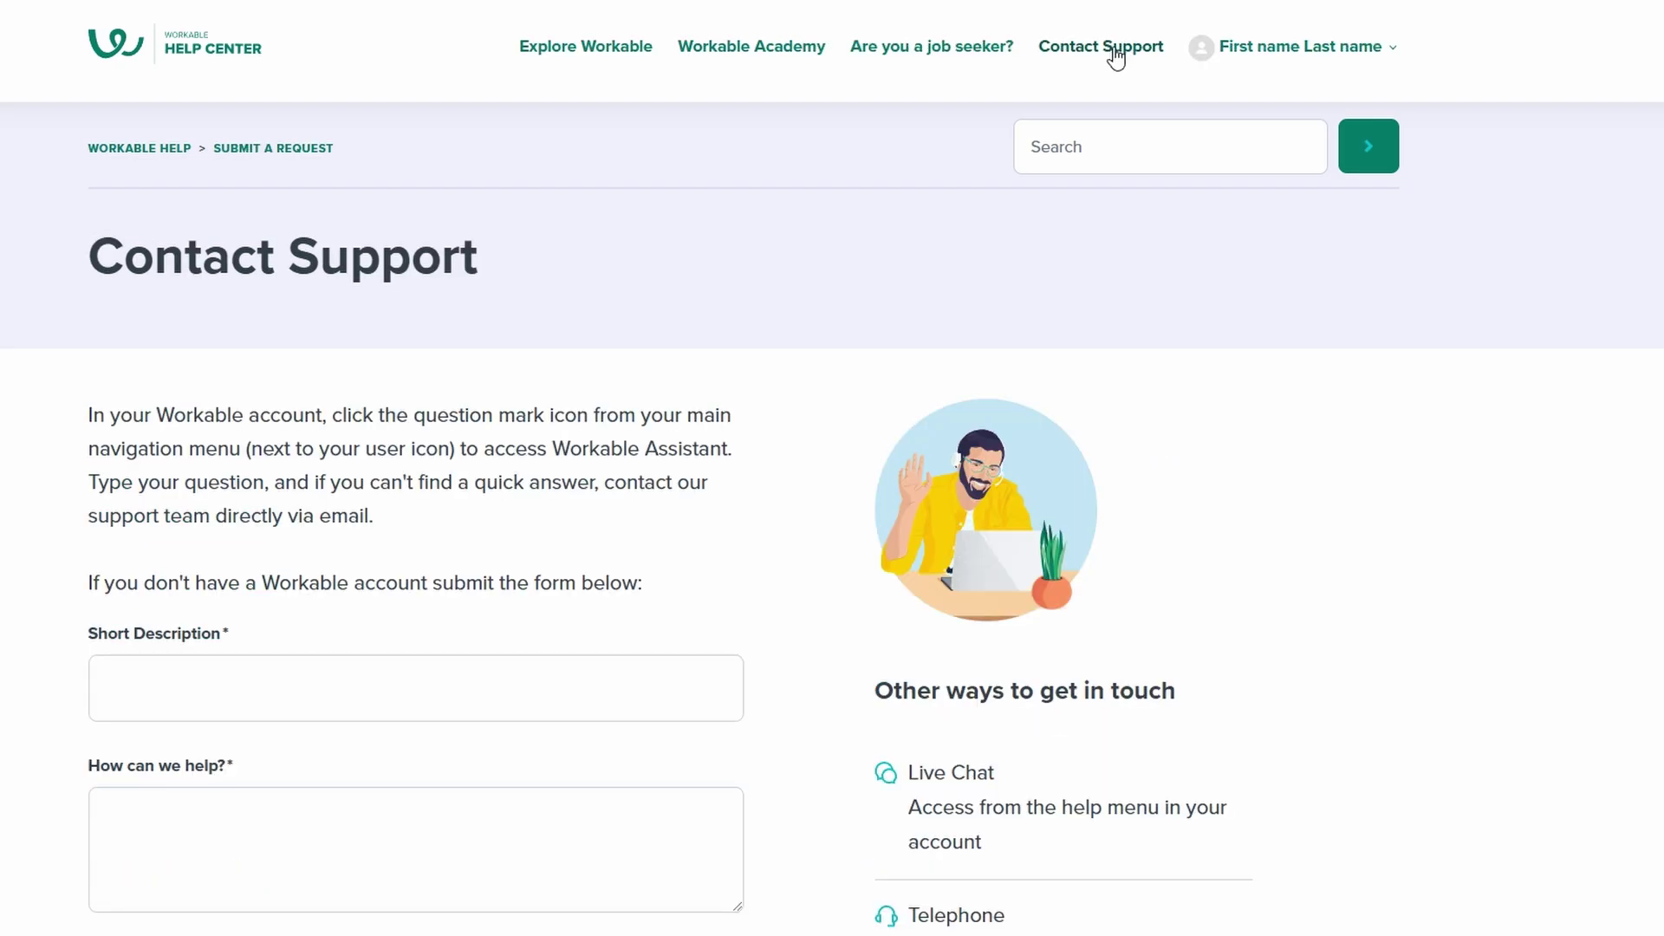
scroll(1116, 57, "down", 3)
scroll(1116, 56, "down", 3)
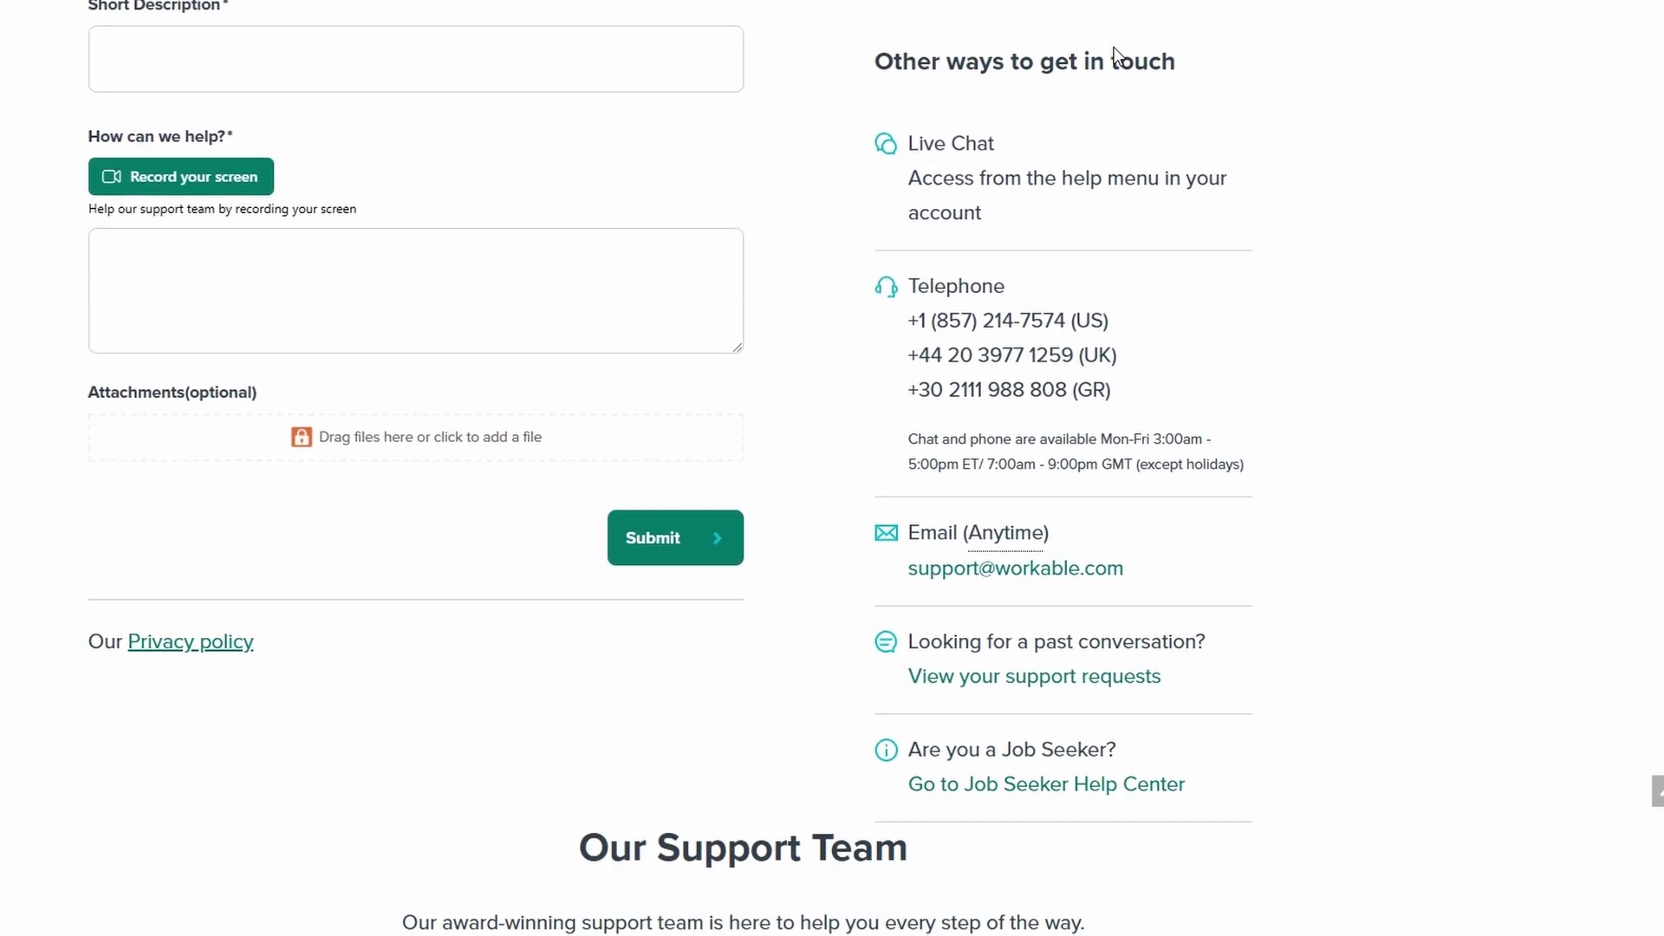
scroll(981, 364, "down", 2)
scroll(981, 363, "down", 5)
scroll(981, 364, "up", 13)
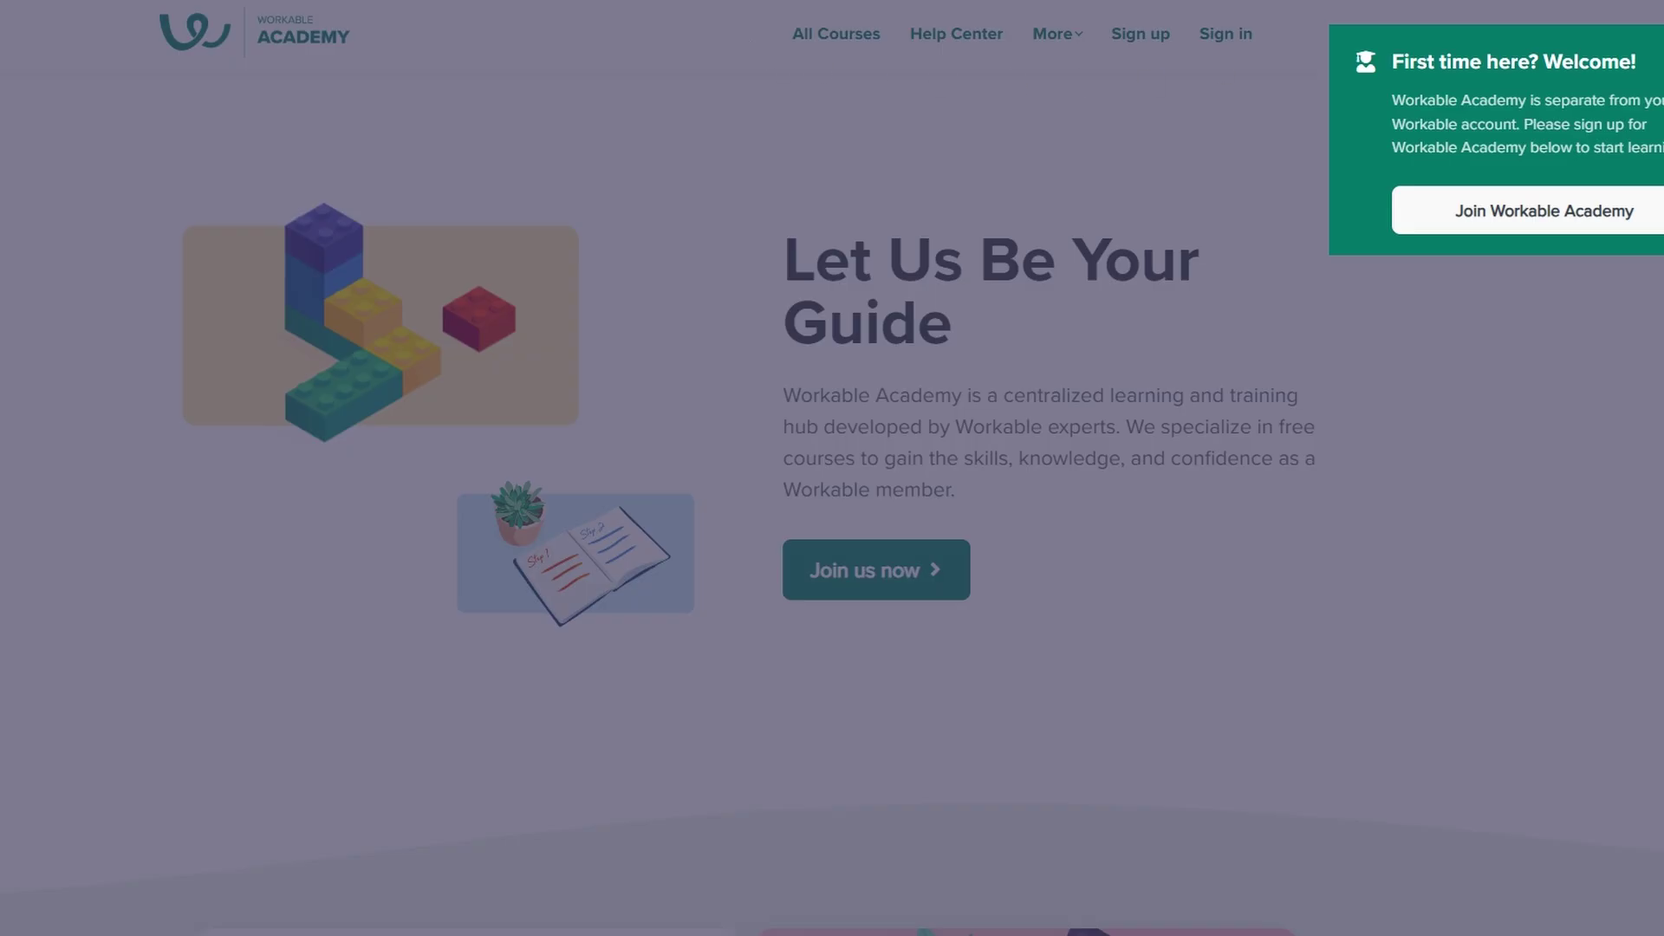
Dismiss the Academy welcome prompt and scroll down to the course list, including Workable Recruiting 101.
left_click(1346, 227)
scroll(1291, 267, "down", 15)
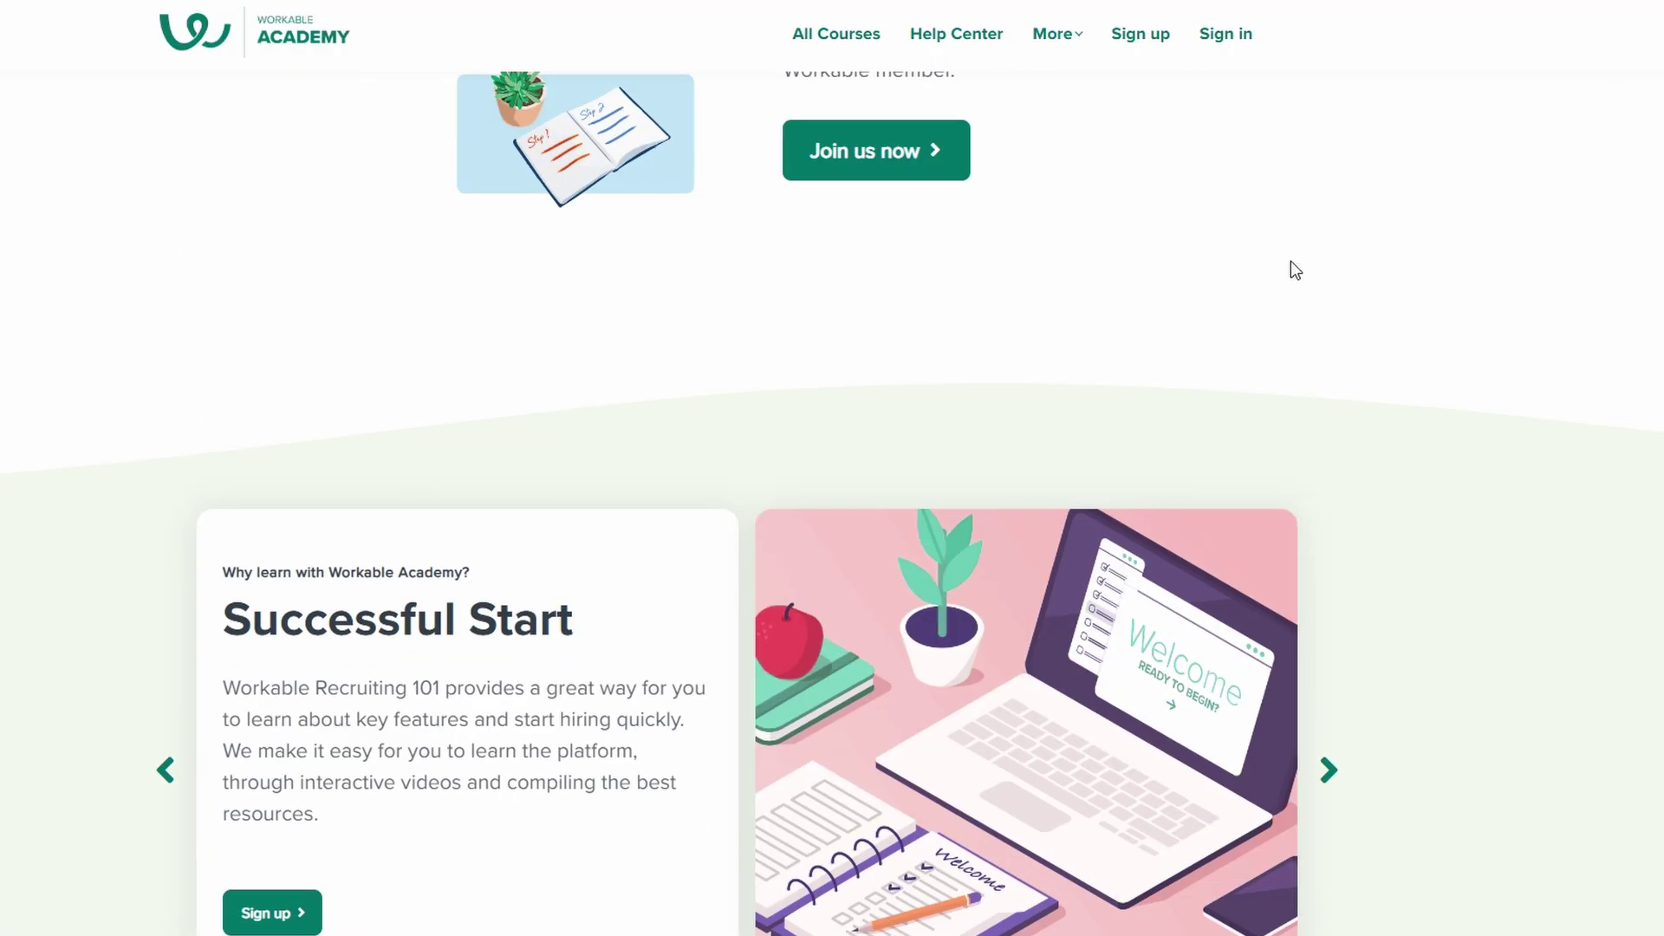
scroll(1291, 262, "down", 6)
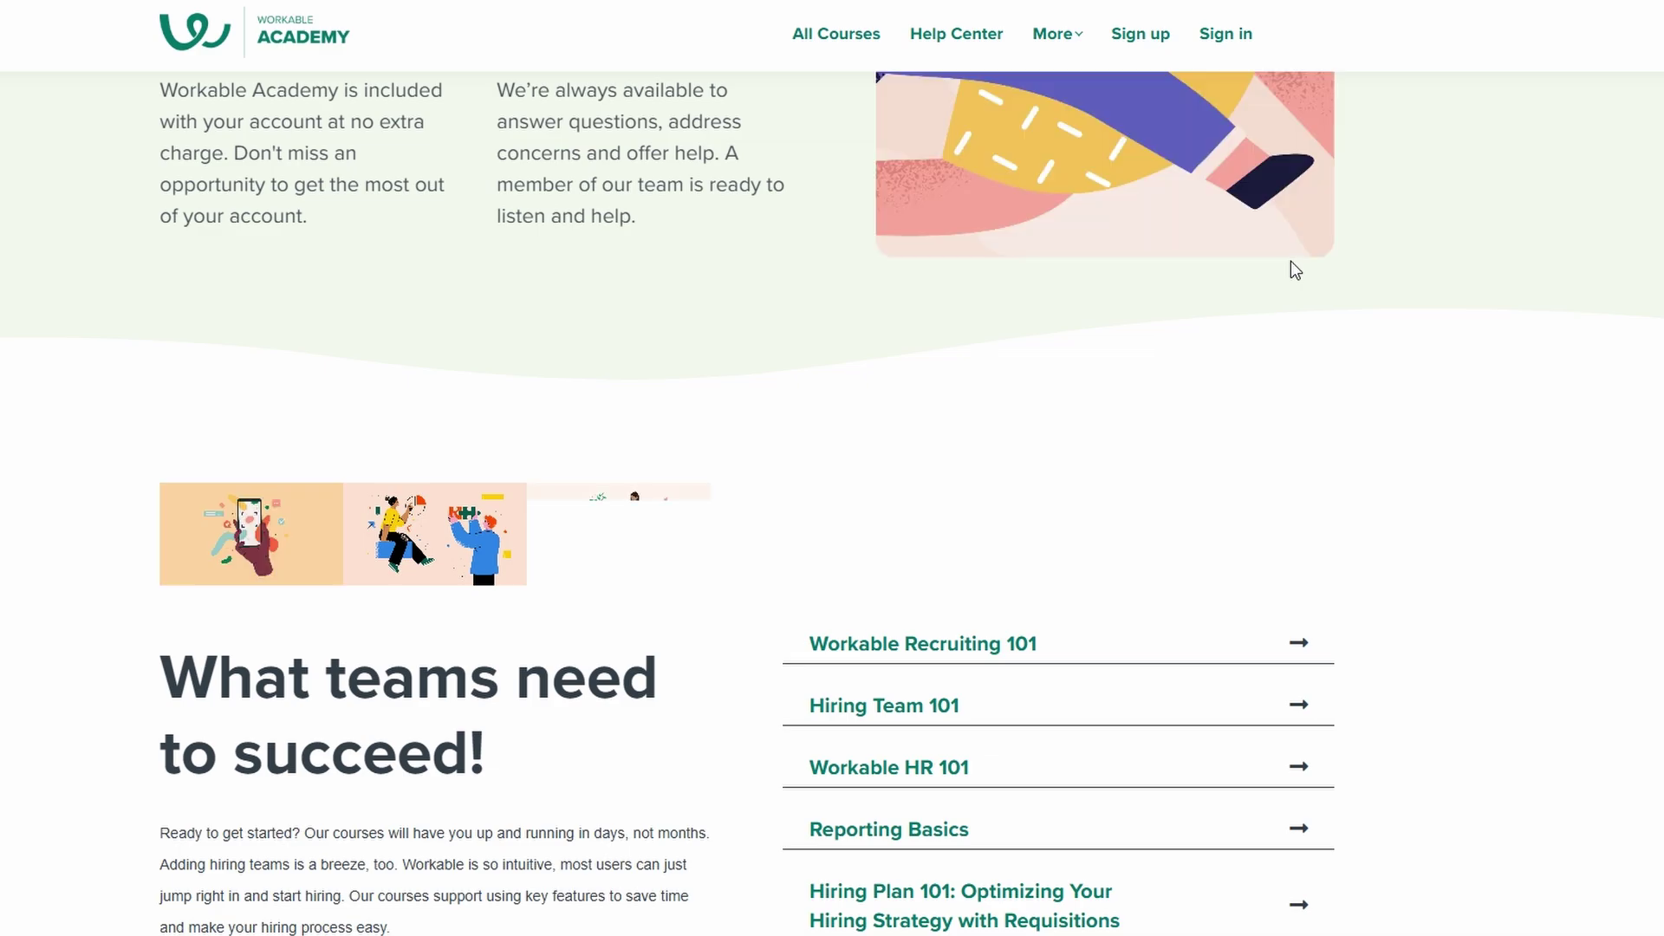
scroll(1290, 263, "down", 6)
scroll(1291, 261, "down", 6)
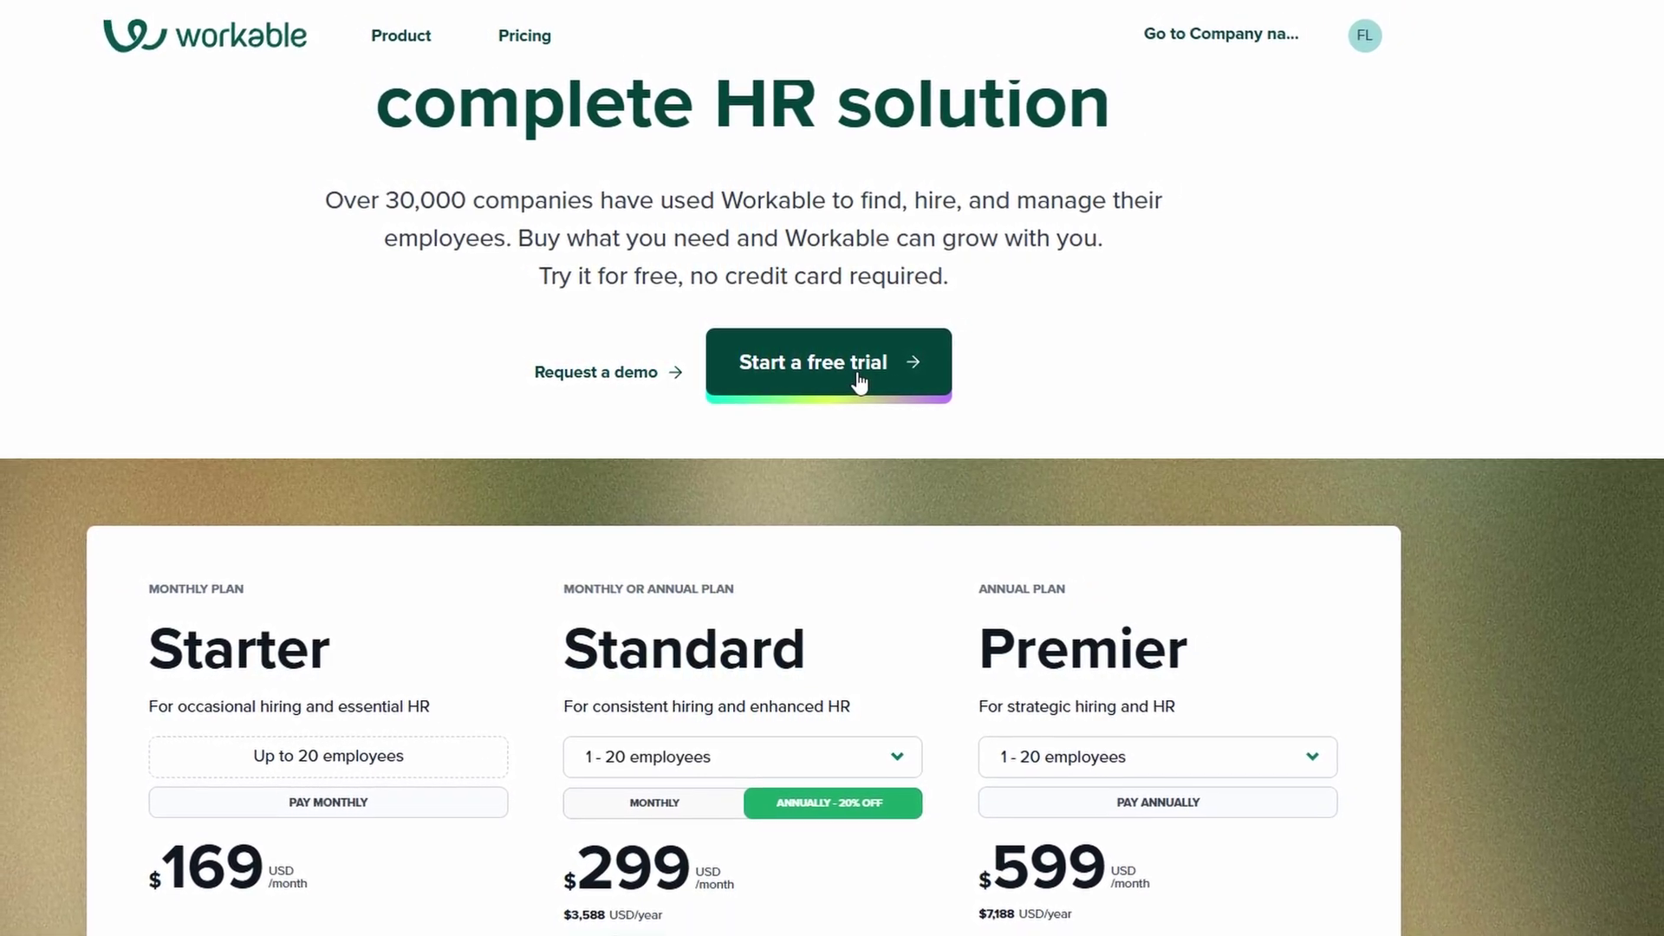
Scroll through the Starter ($169), Standard ($299) and Premier ($599) plan cards, then back up.
scroll(858, 381, "down", 5)
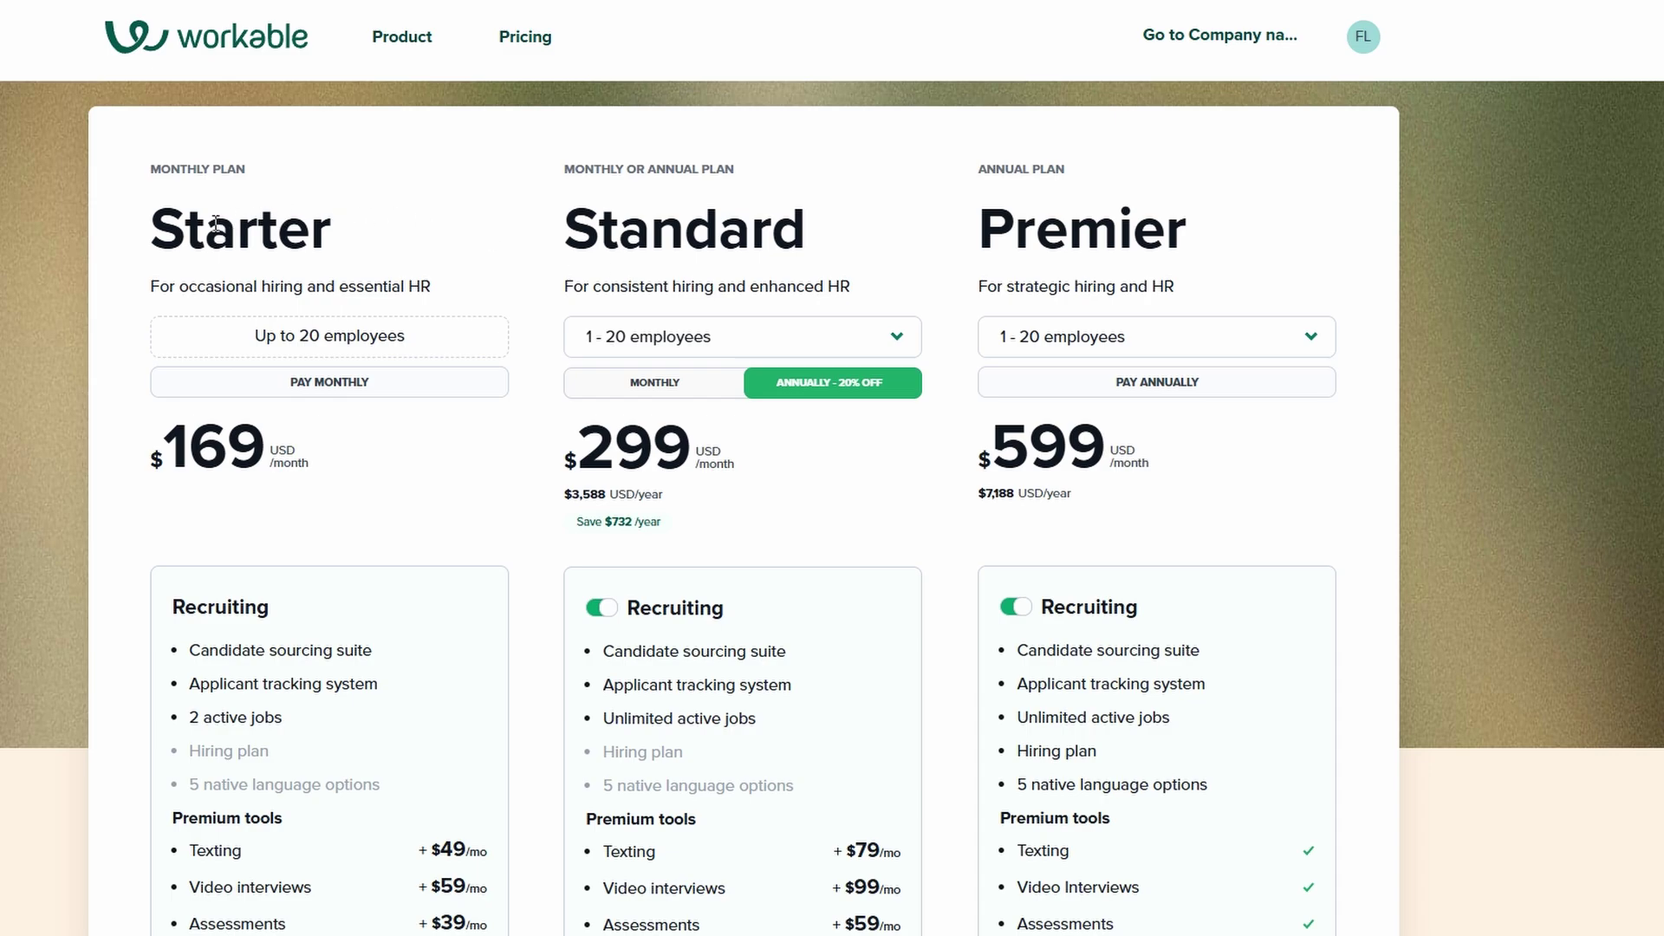
scroll(215, 222, "down", 2)
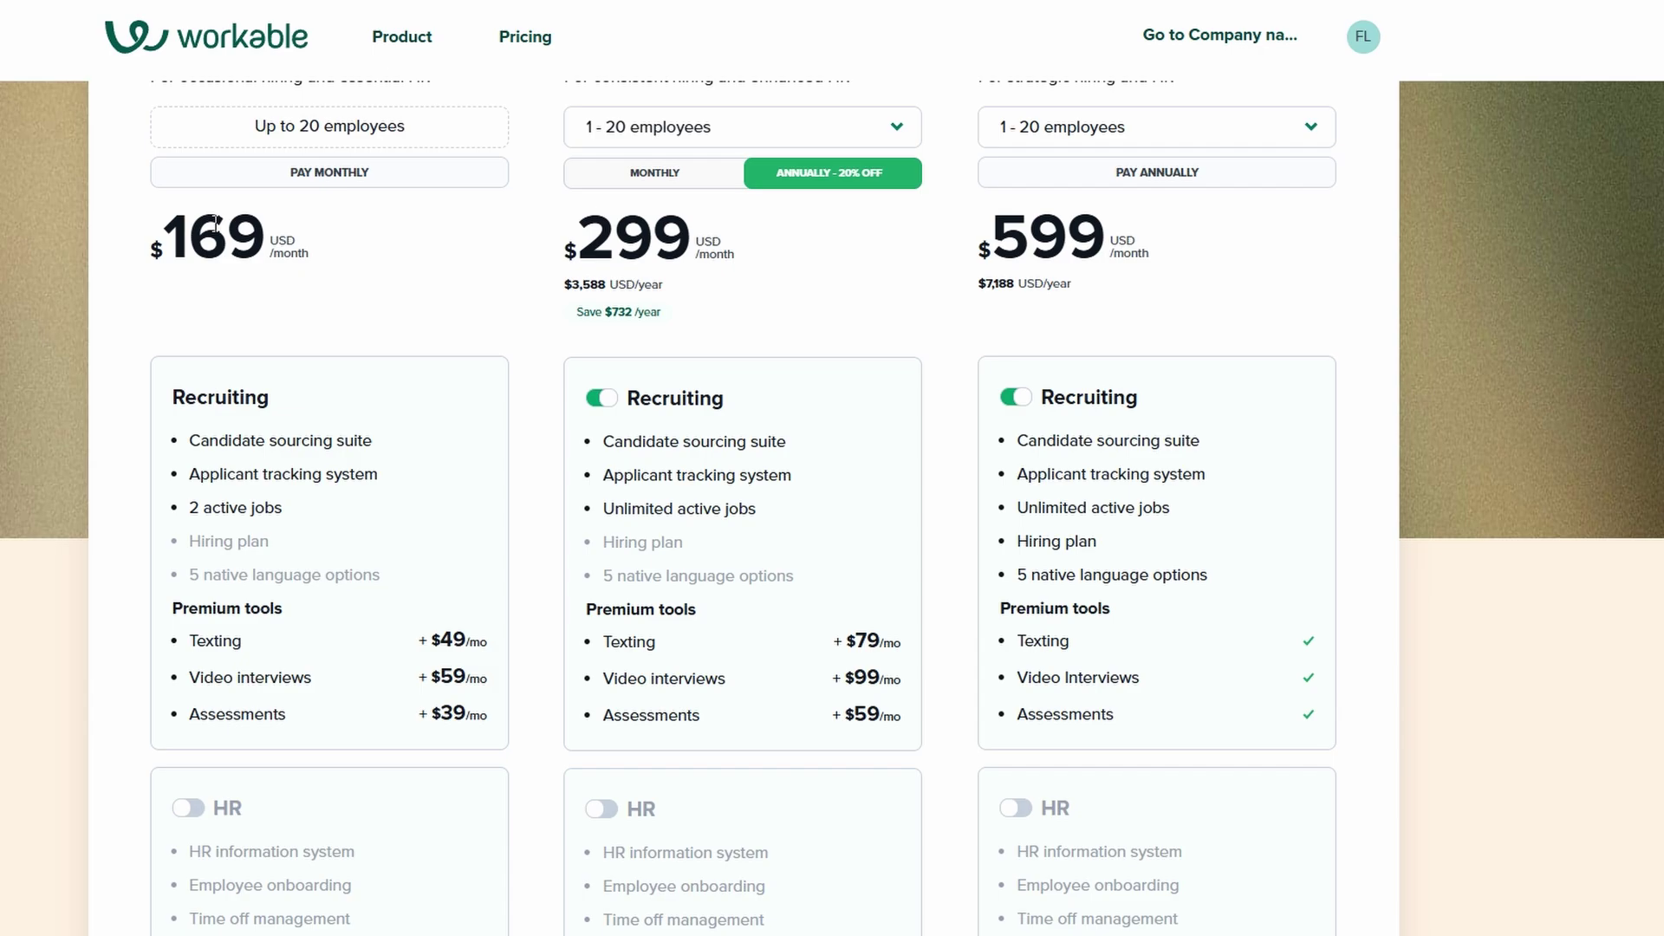
scroll(214, 225, "up", 10)
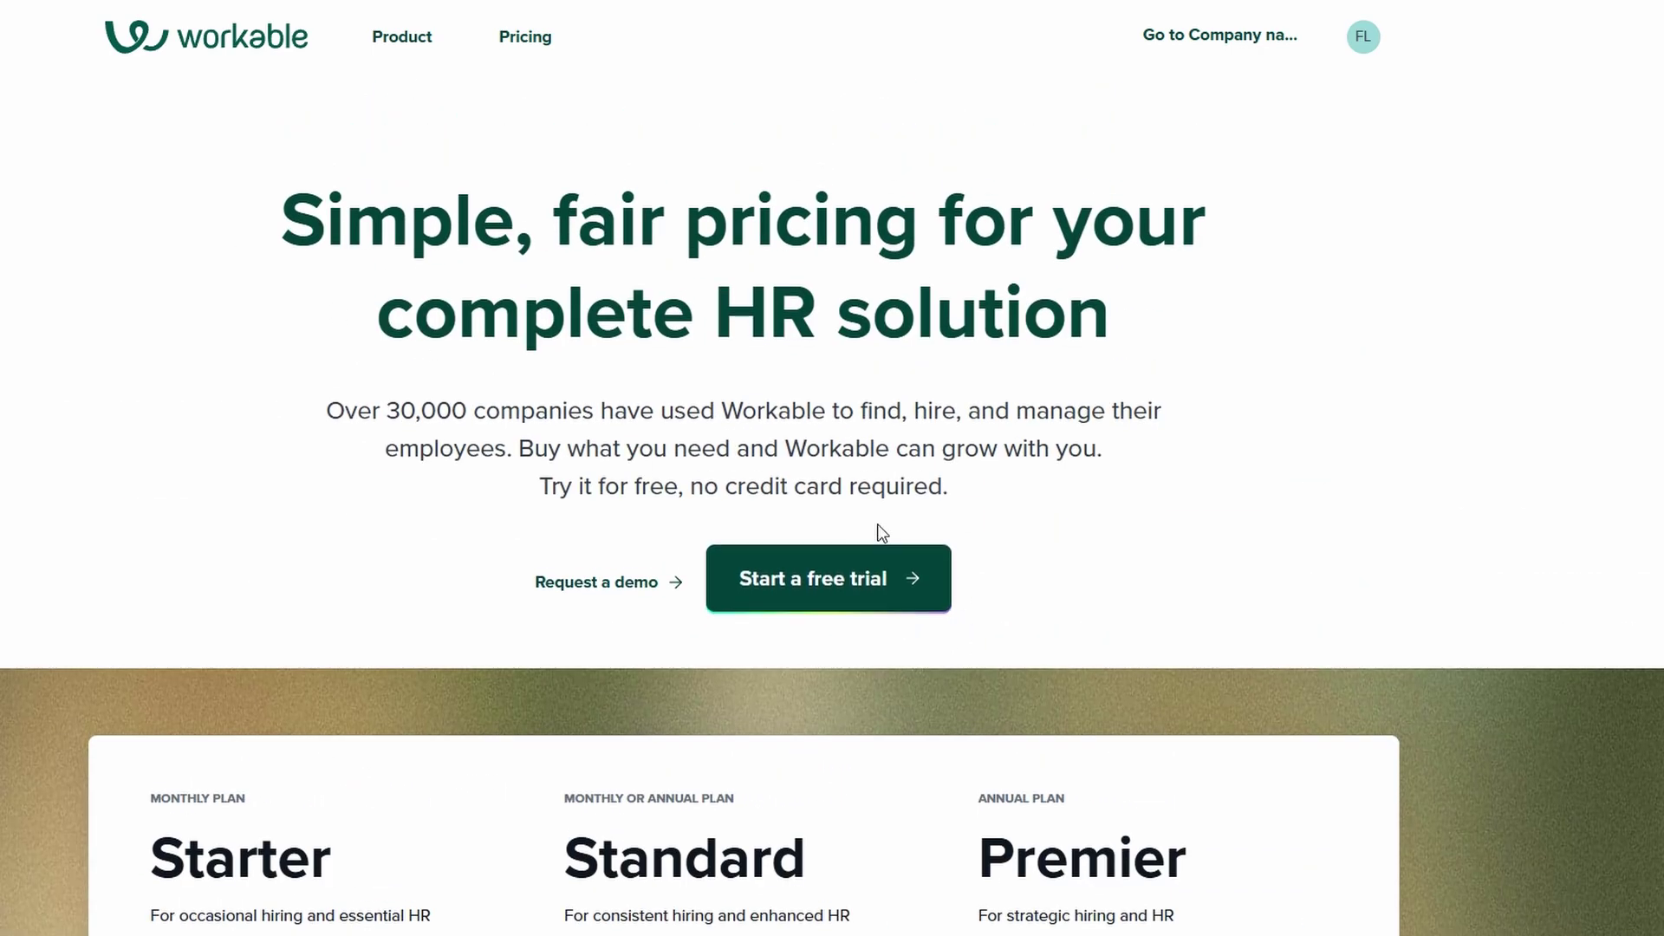